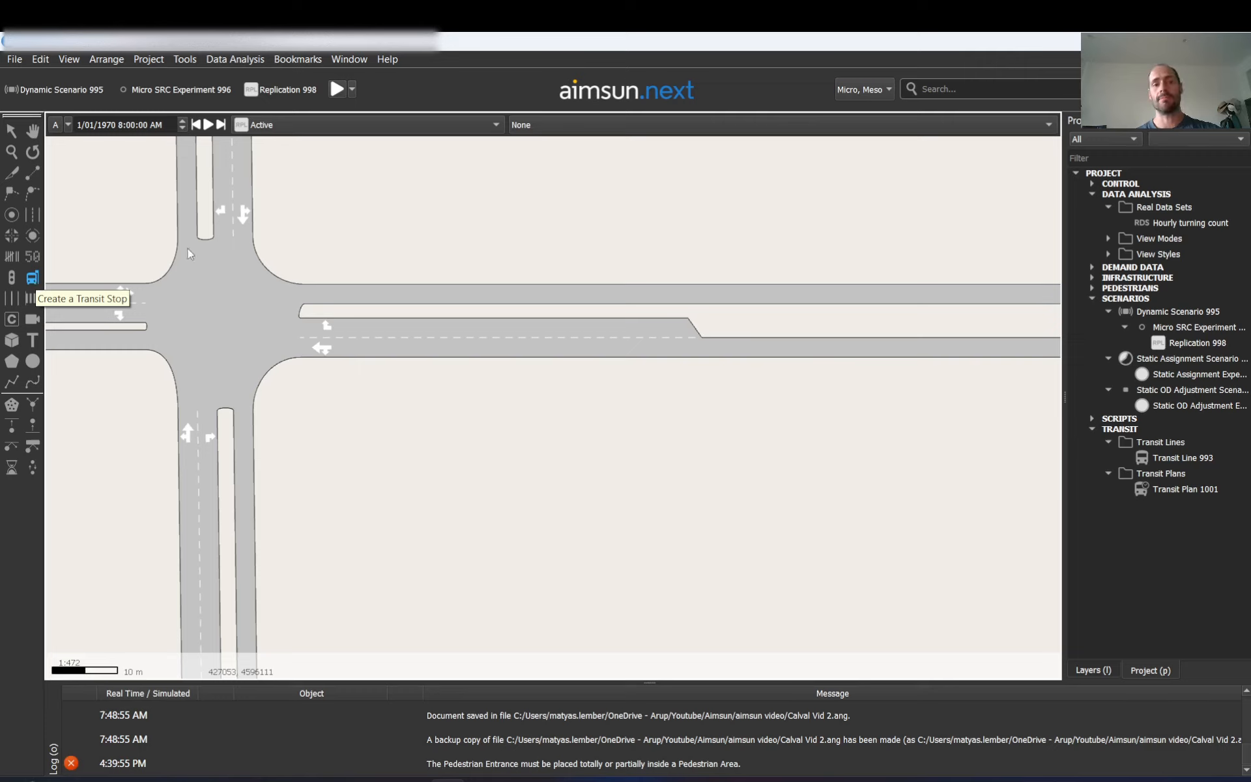
Place a transit stop on the upper road section east of the intersection and lengthen it to about 12.7 m.
{"action": "left_click", "coordinate": [458, 296]}
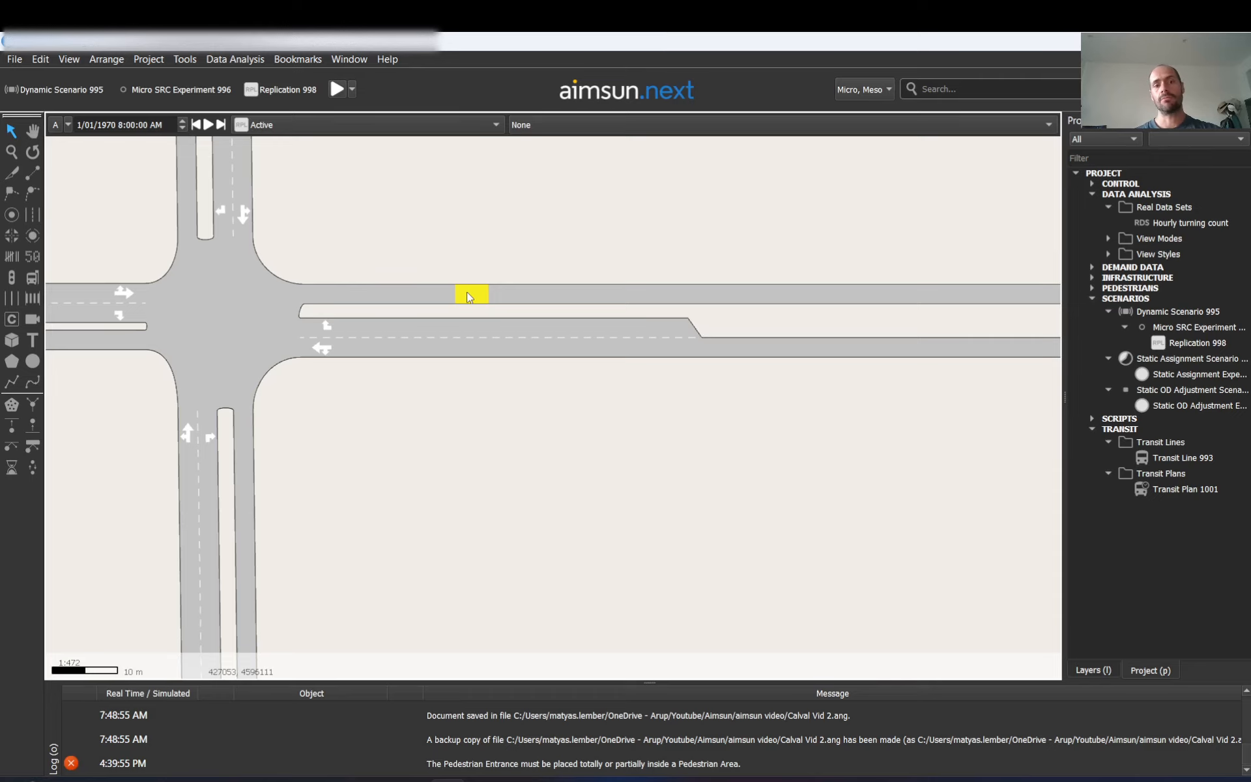
{"action": "scroll", "coordinate": [471, 295], "scroll_direction": "up", "scroll_amount": 4}
{"action": "left_click", "coordinate": [469, 297]}
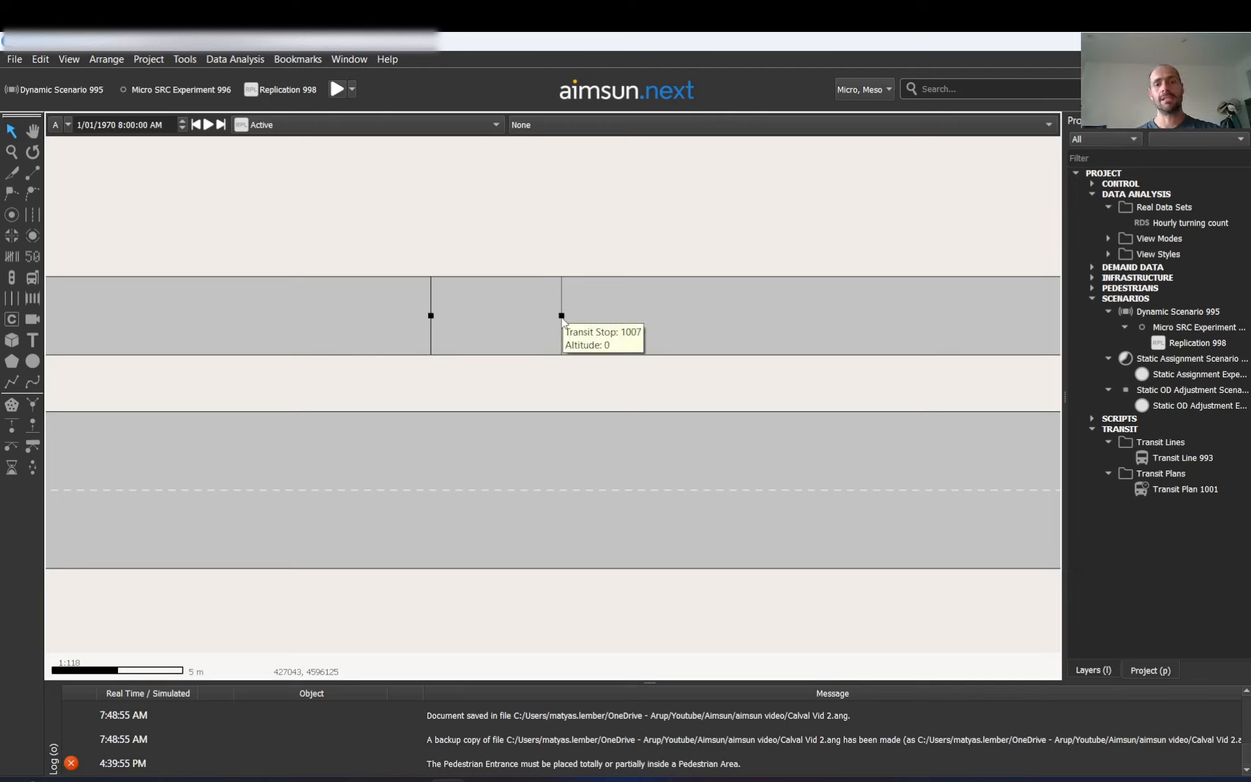
{"action": "left_click_drag", "start_coordinate": [561, 315], "coordinate": [810, 304]}
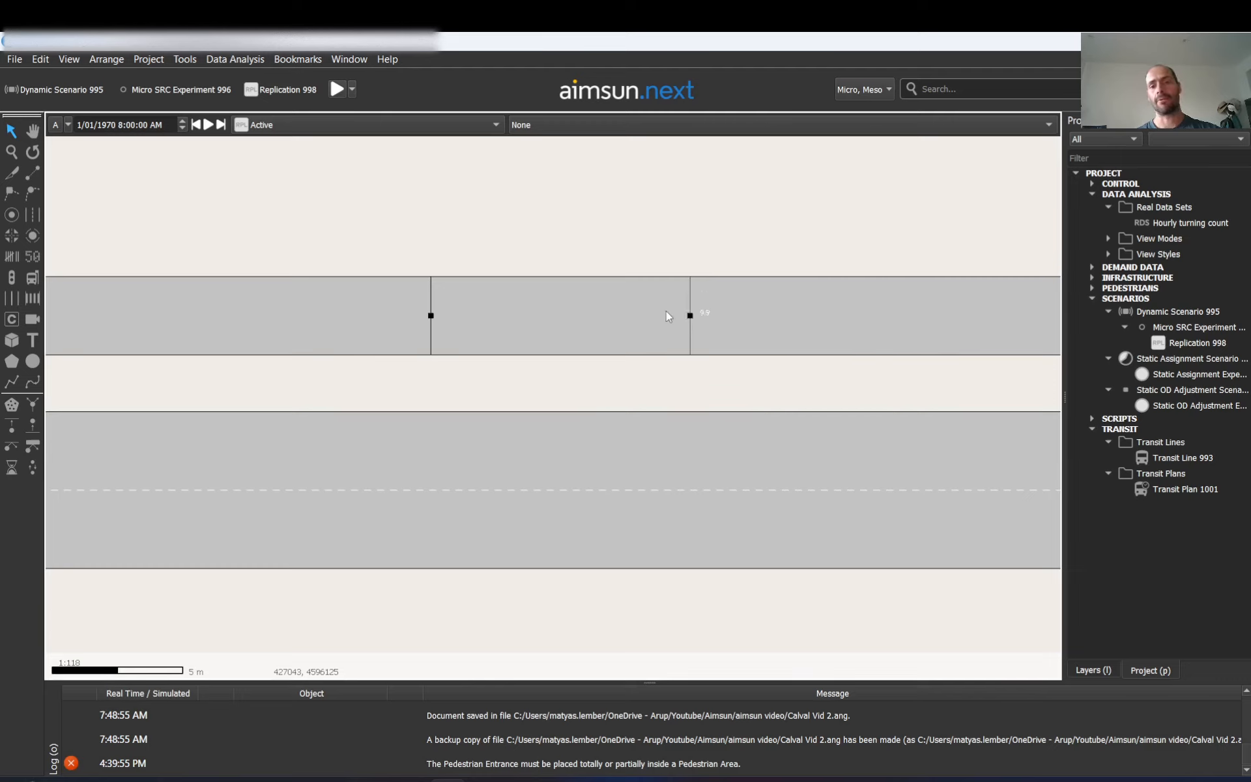
{"action": "left_click_drag", "start_coordinate": [666, 315], "coordinate": [888, 312]}
{"action": "left_click_drag", "start_coordinate": [747, 308], "coordinate": [766, 317]}
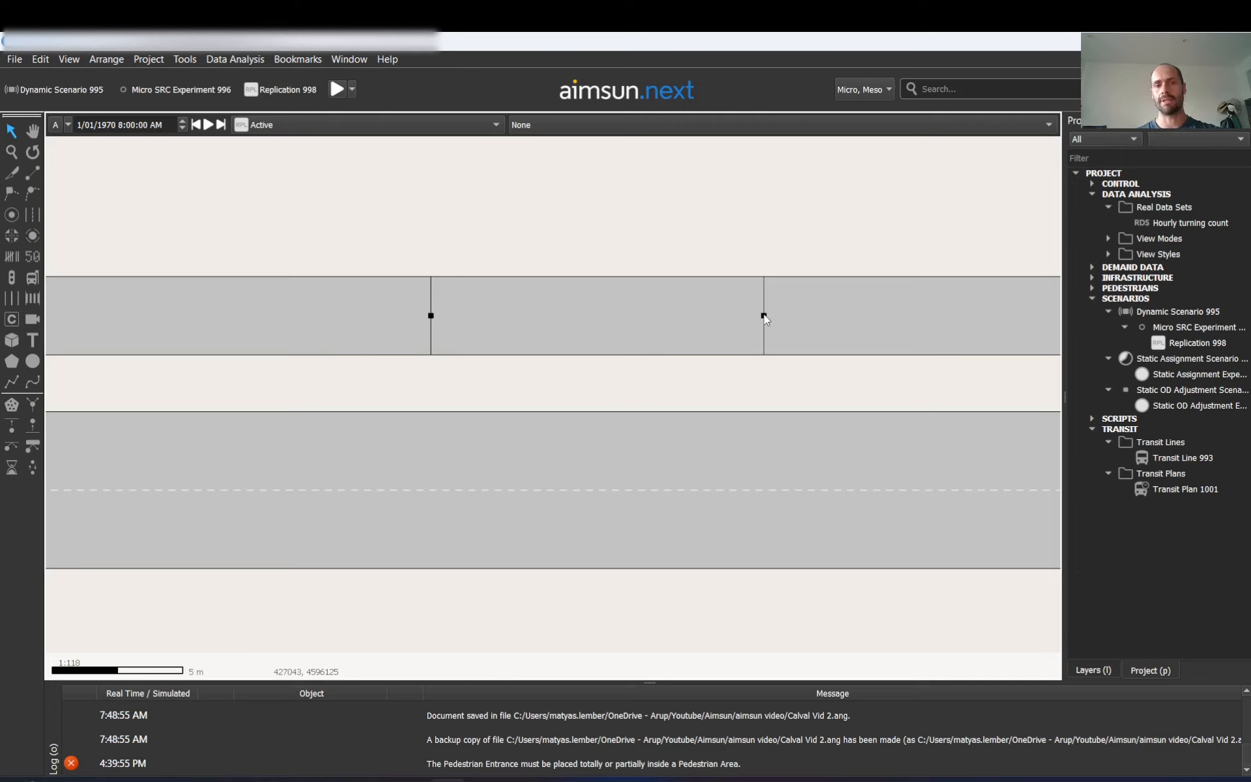
{"action": "left_click", "coordinate": [603, 225]}
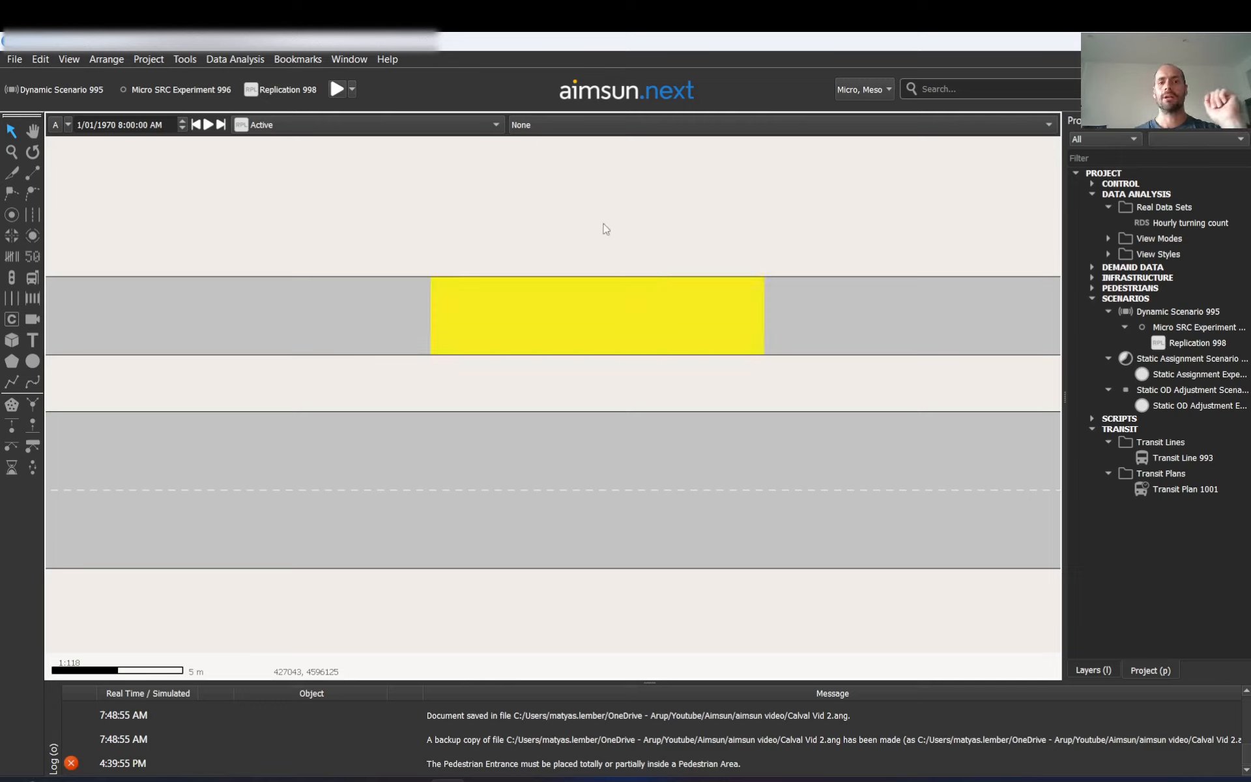
Set the new transit stop's type to Bus Bay.
{"action": "double_click", "coordinate": [593, 335]}
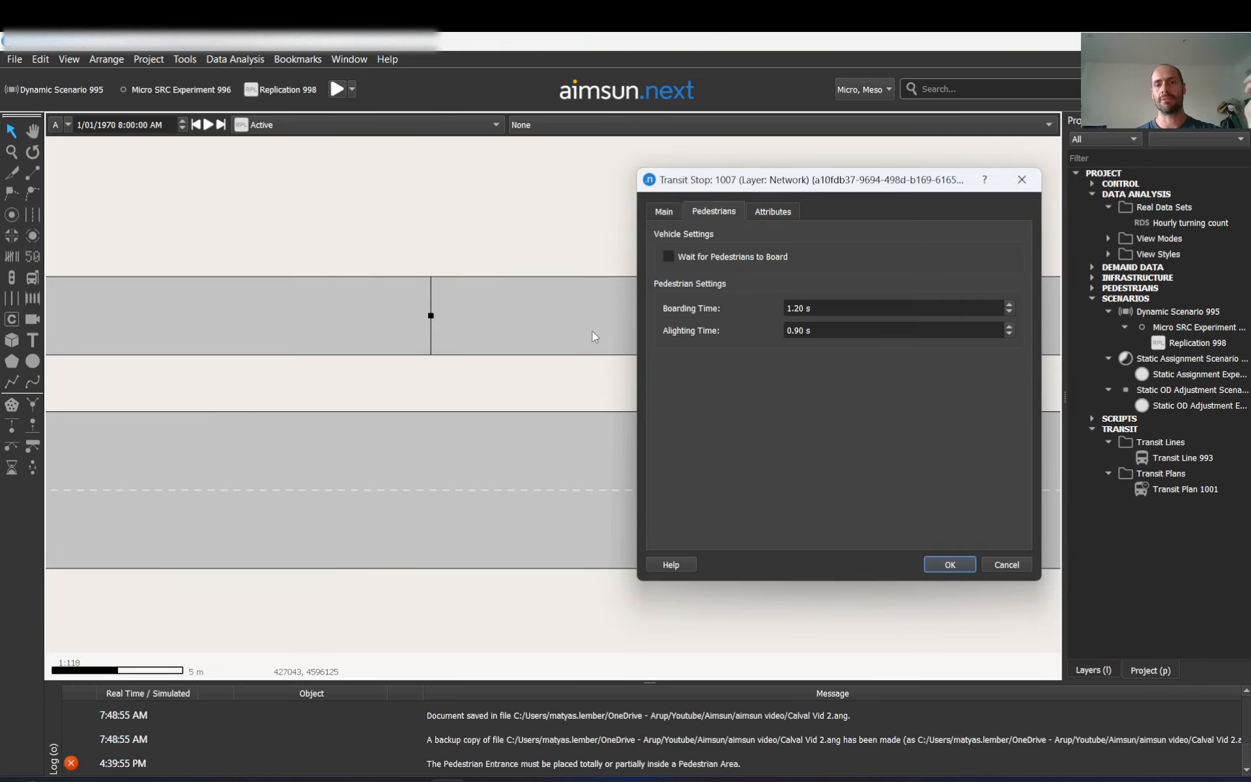
{"action": "left_click", "coordinate": [666, 212]}
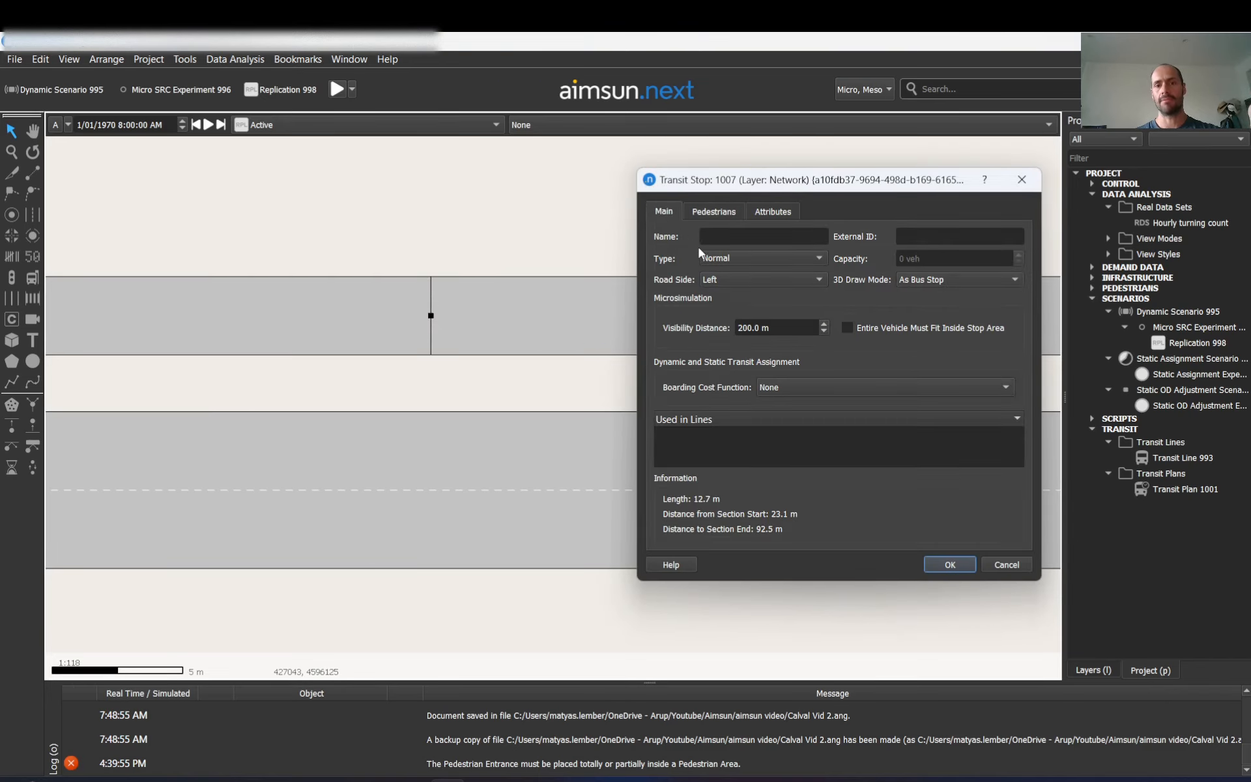
{"action": "left_click", "coordinate": [727, 260]}
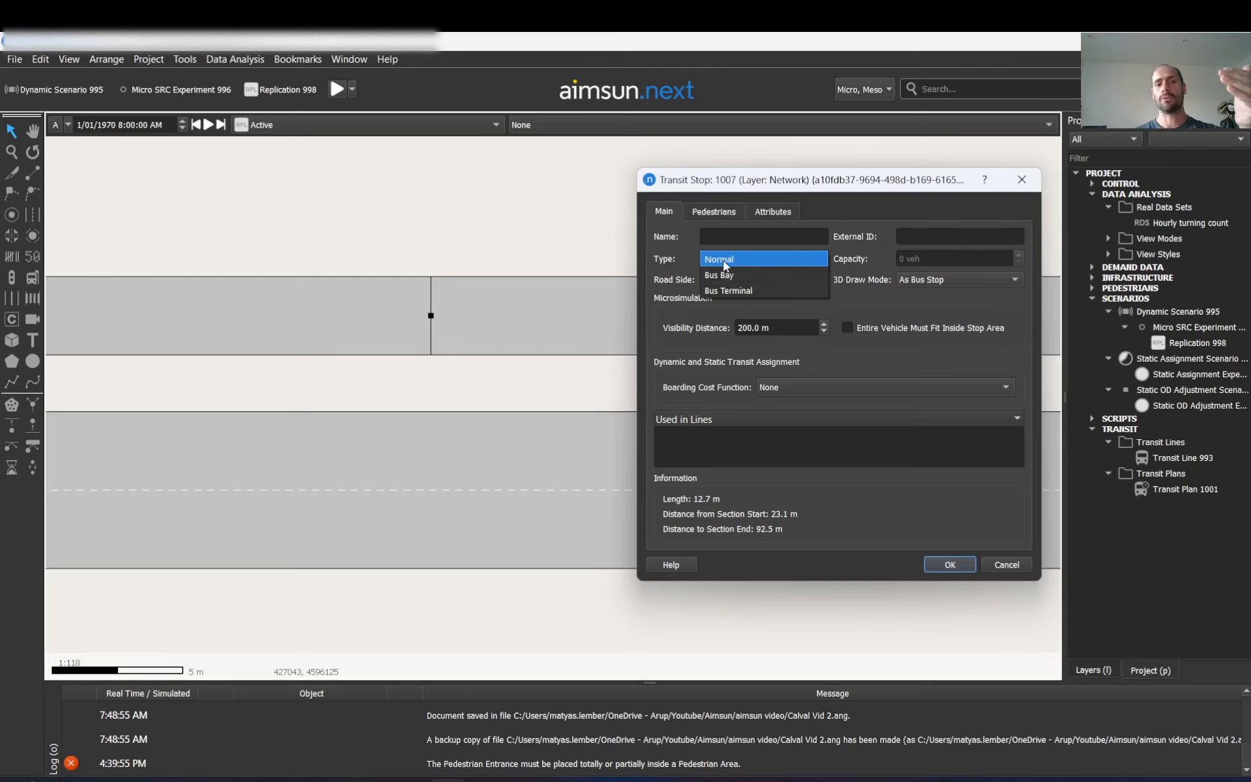
{"action": "left_click", "coordinate": [724, 260]}
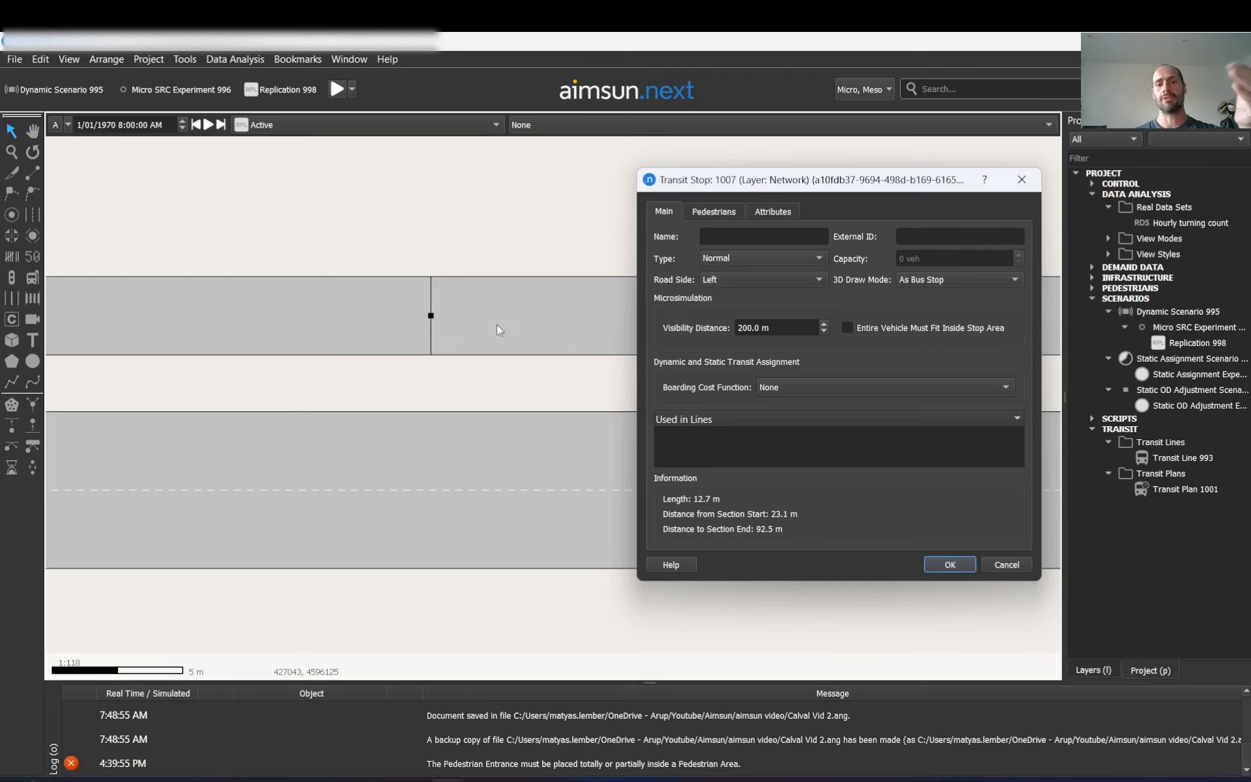
{"action": "left_click", "coordinate": [751, 256]}
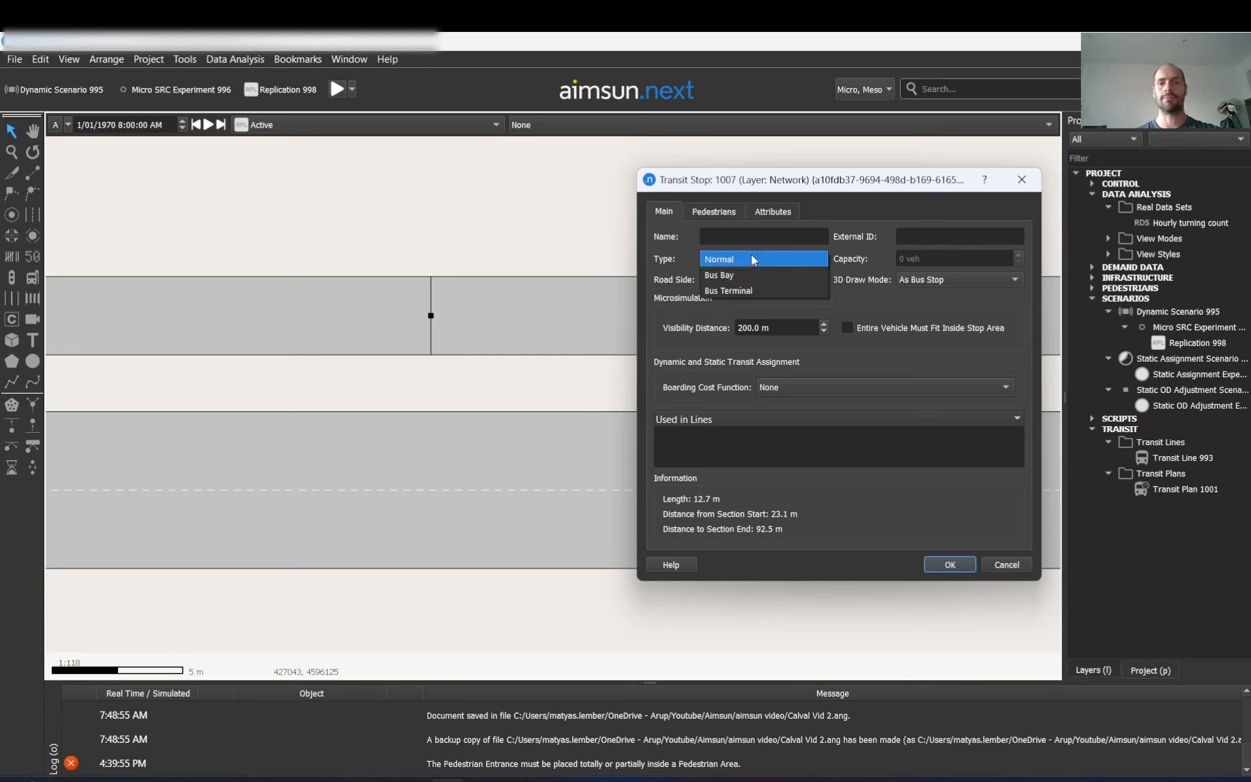
{"action": "left_click", "coordinate": [735, 276]}
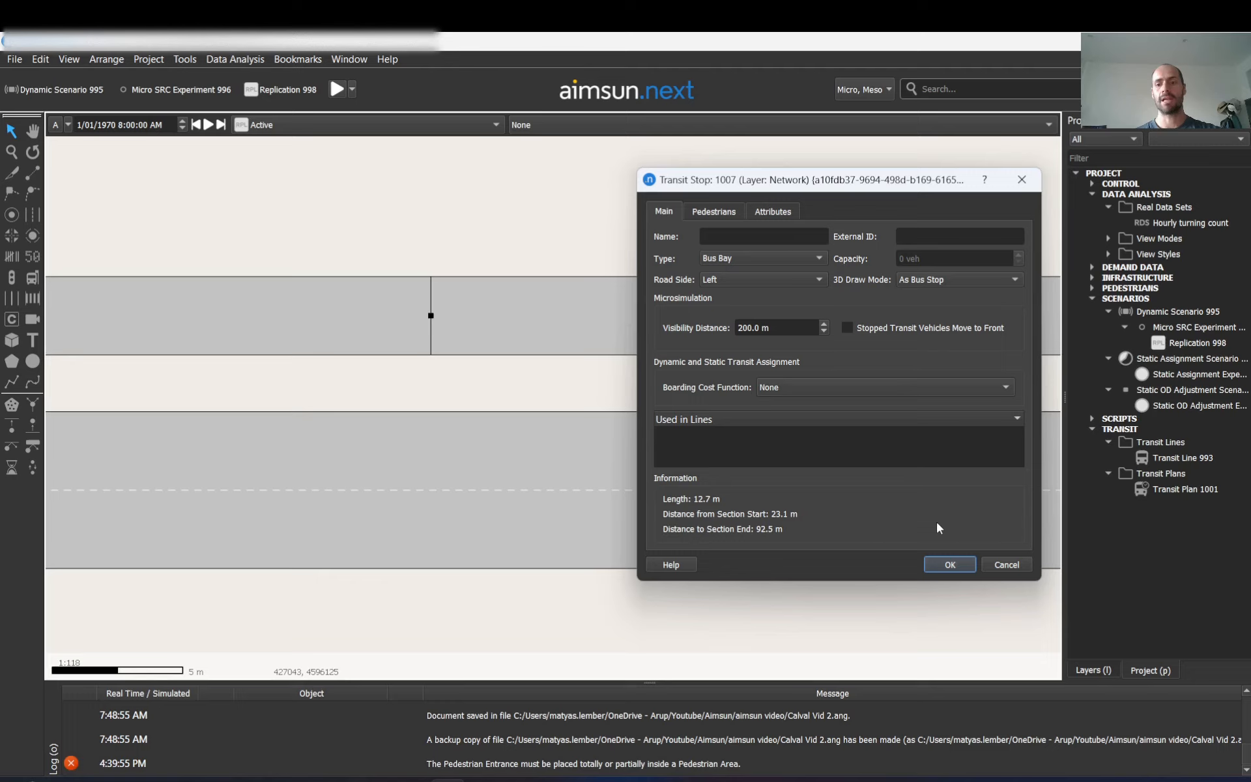
{"action": "left_click", "coordinate": [946, 561]}
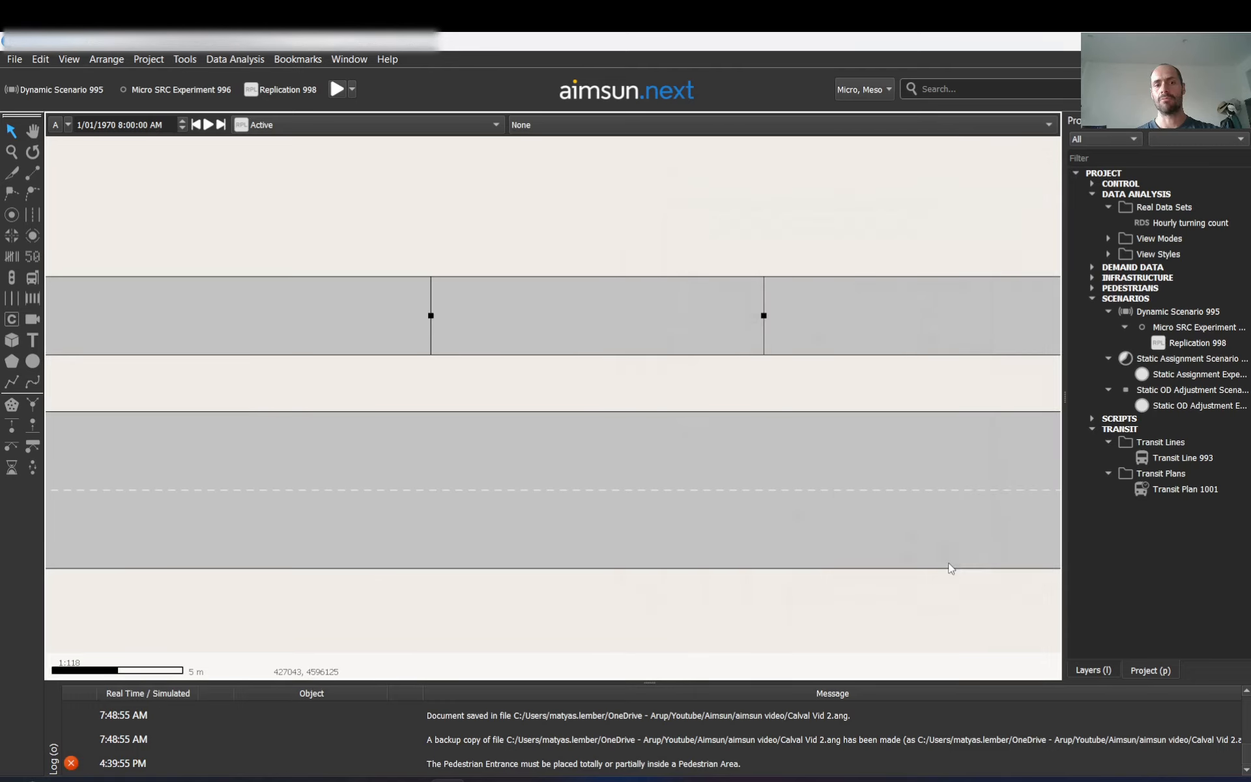
Review the bus bay's main, pedestrian and attribute settings, including the boarding cost function, road side and 3D draw mode options.
{"action": "scroll", "coordinate": [583, 371], "scroll_direction": "down", "scroll_amount": 3}
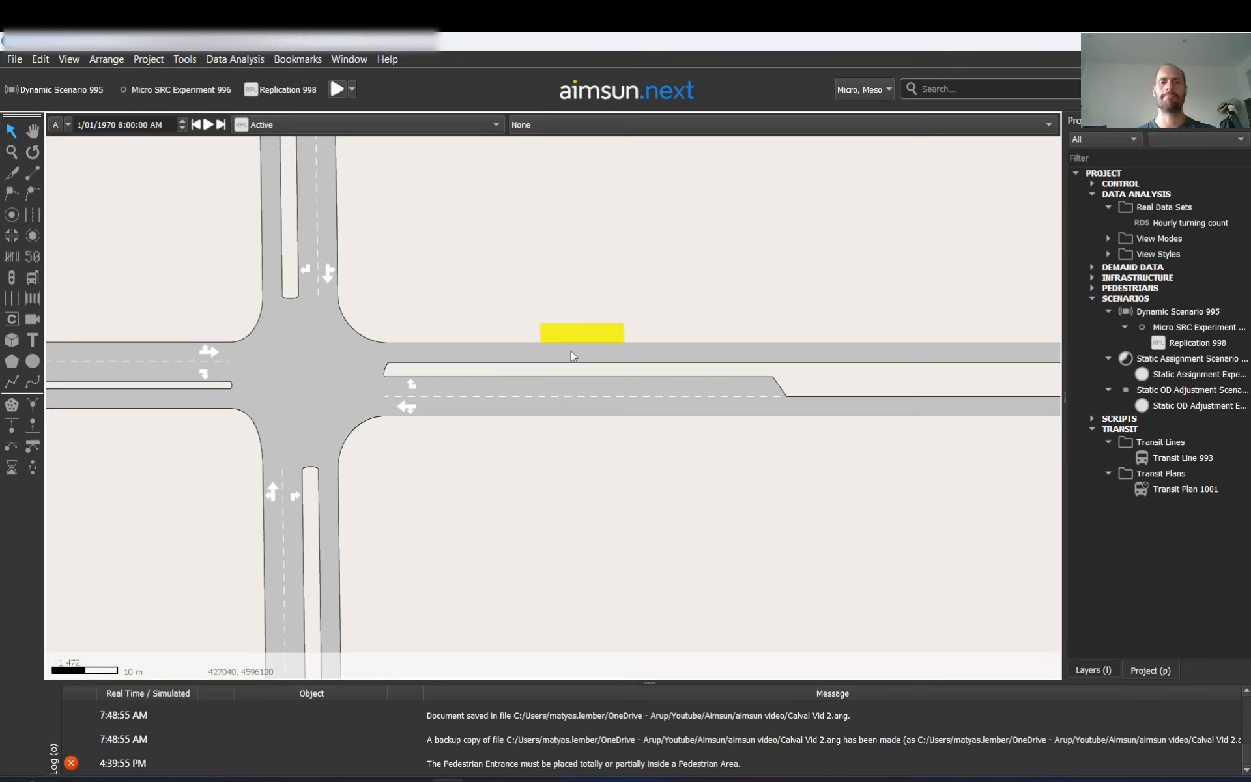
{"action": "left_click", "coordinate": [891, 86]}
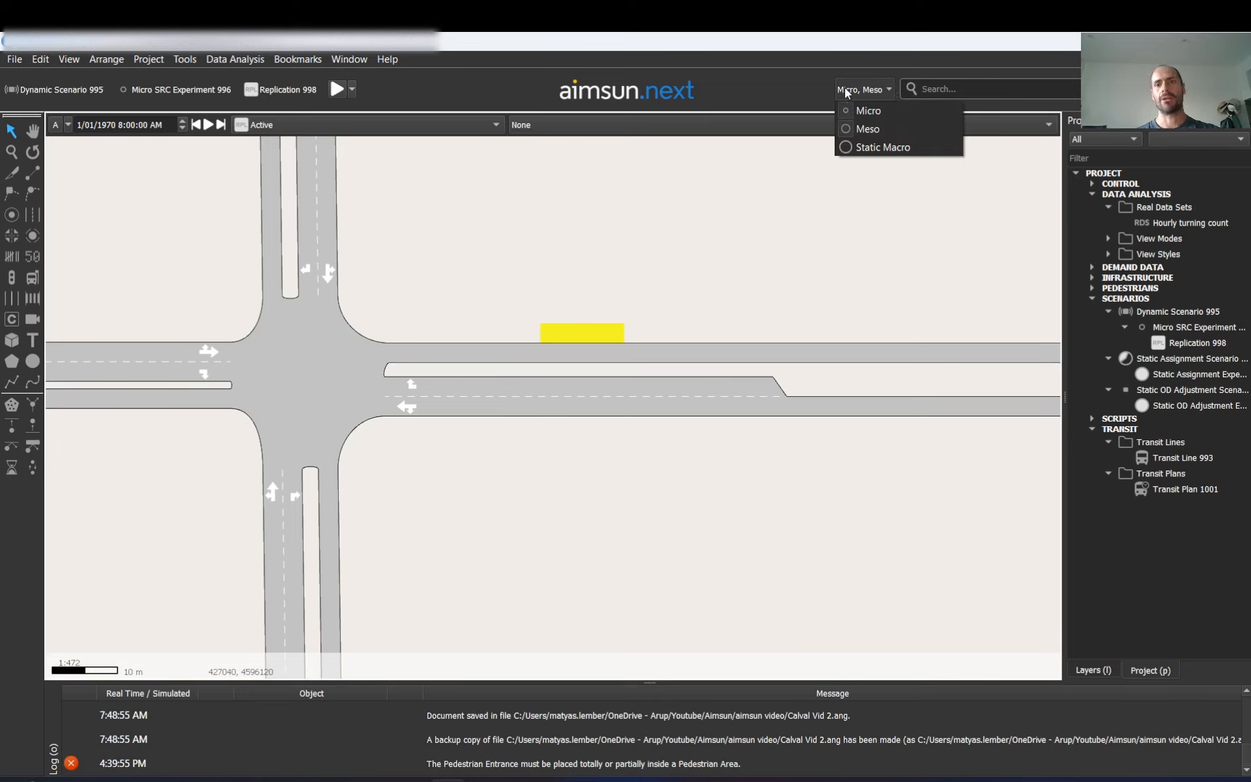
{"action": "left_click", "coordinate": [622, 318]}
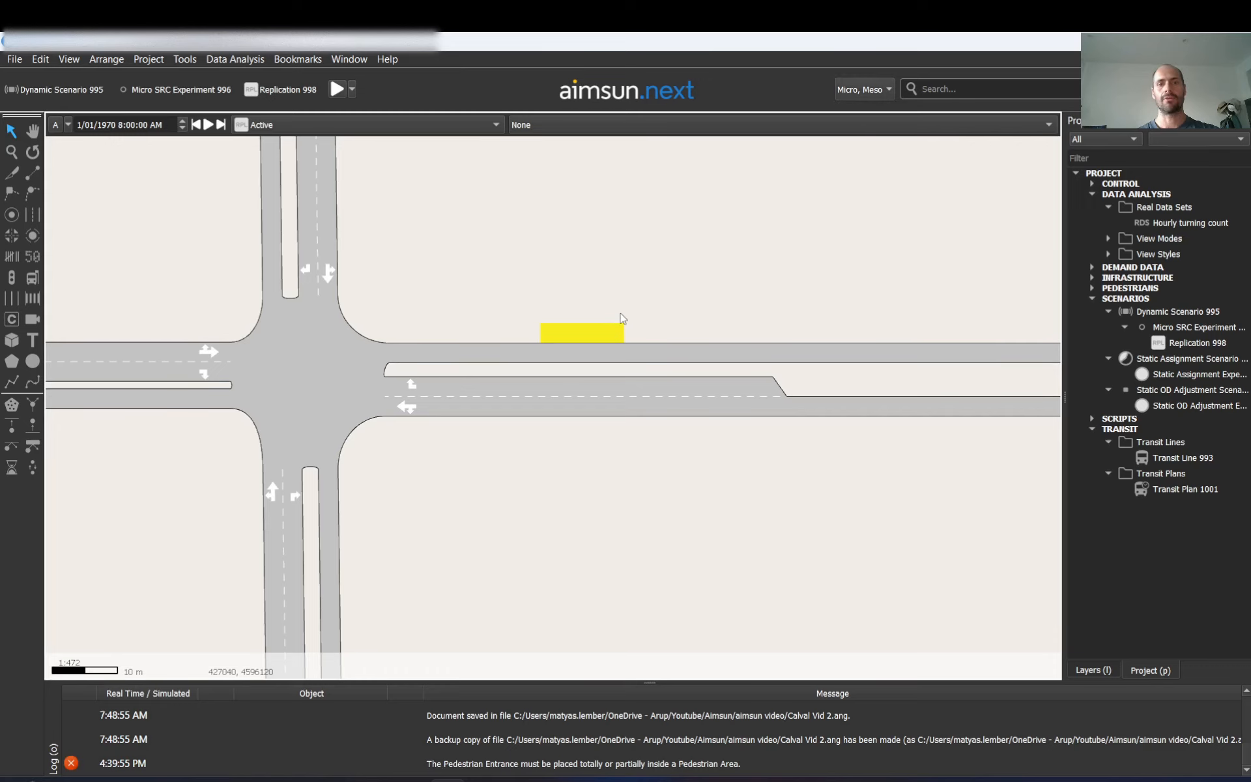
{"action": "left_click", "coordinate": [598, 335]}
{"action": "double_click", "coordinate": [598, 334]}
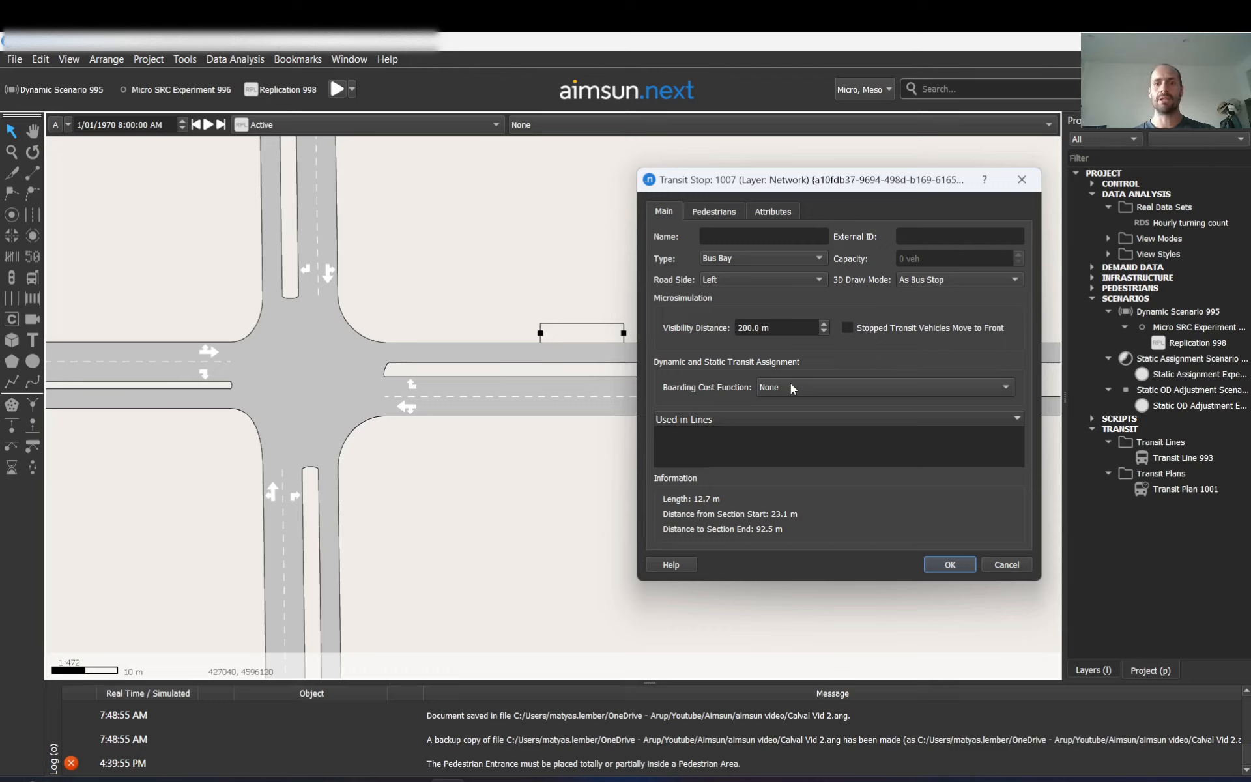
{"action": "left_click", "coordinate": [813, 387]}
{"action": "left_click", "coordinate": [724, 374]}
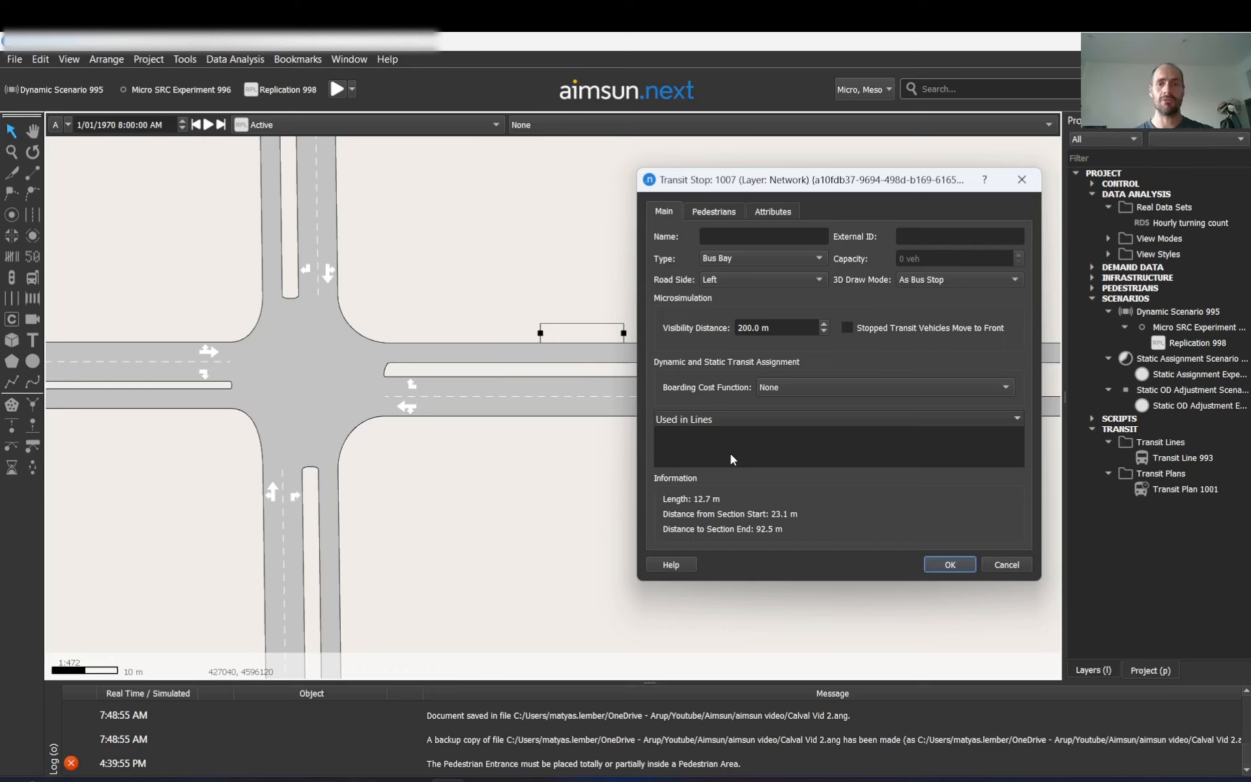
{"action": "left_click", "coordinate": [734, 215]}
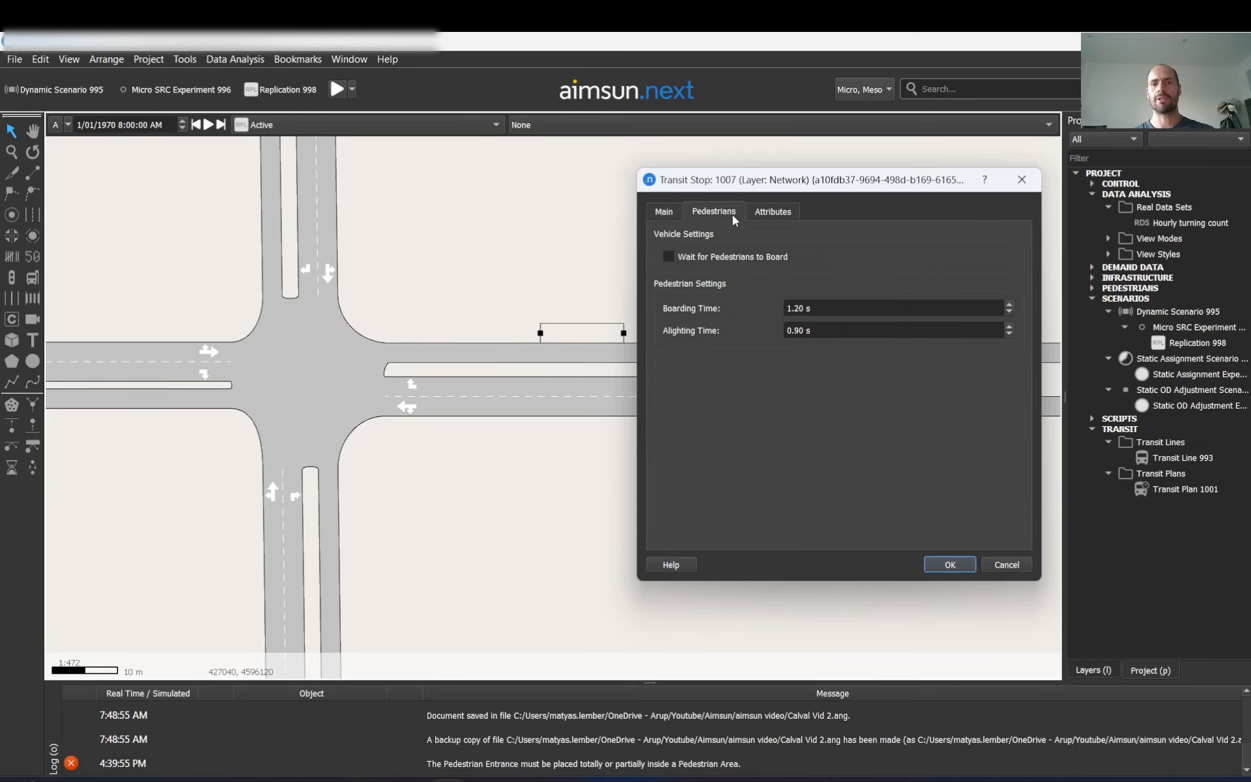
{"action": "left_click", "coordinate": [765, 209]}
{"action": "left_click", "coordinate": [716, 212]}
{"action": "left_click", "coordinate": [665, 213]}
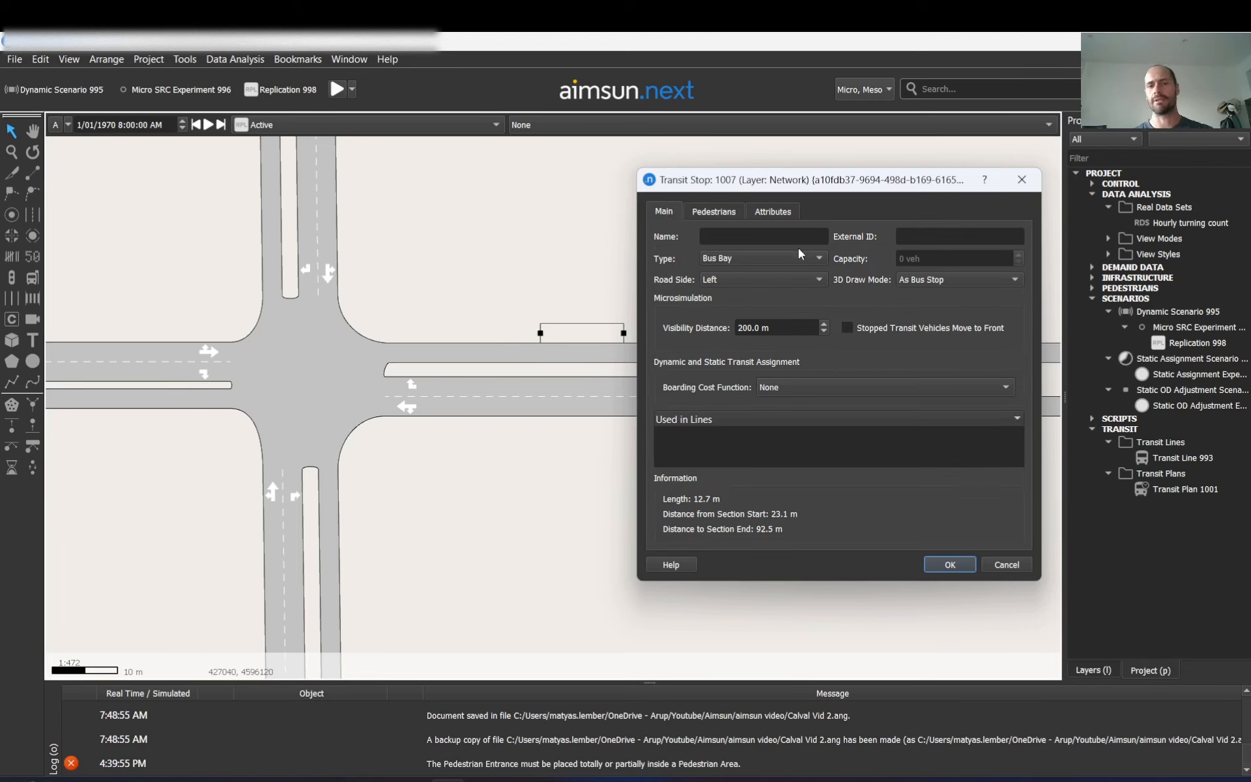
{"action": "left_click", "coordinate": [816, 277]}
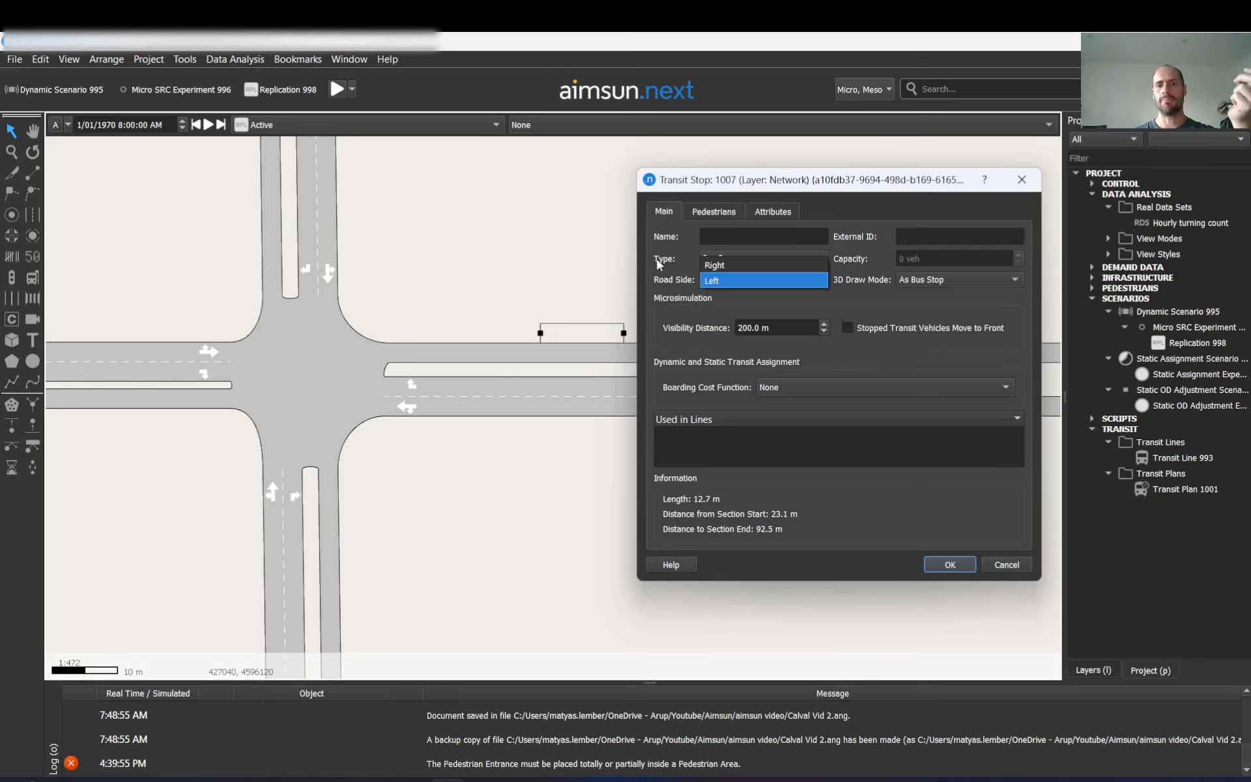
{"action": "left_click", "coordinate": [676, 231]}
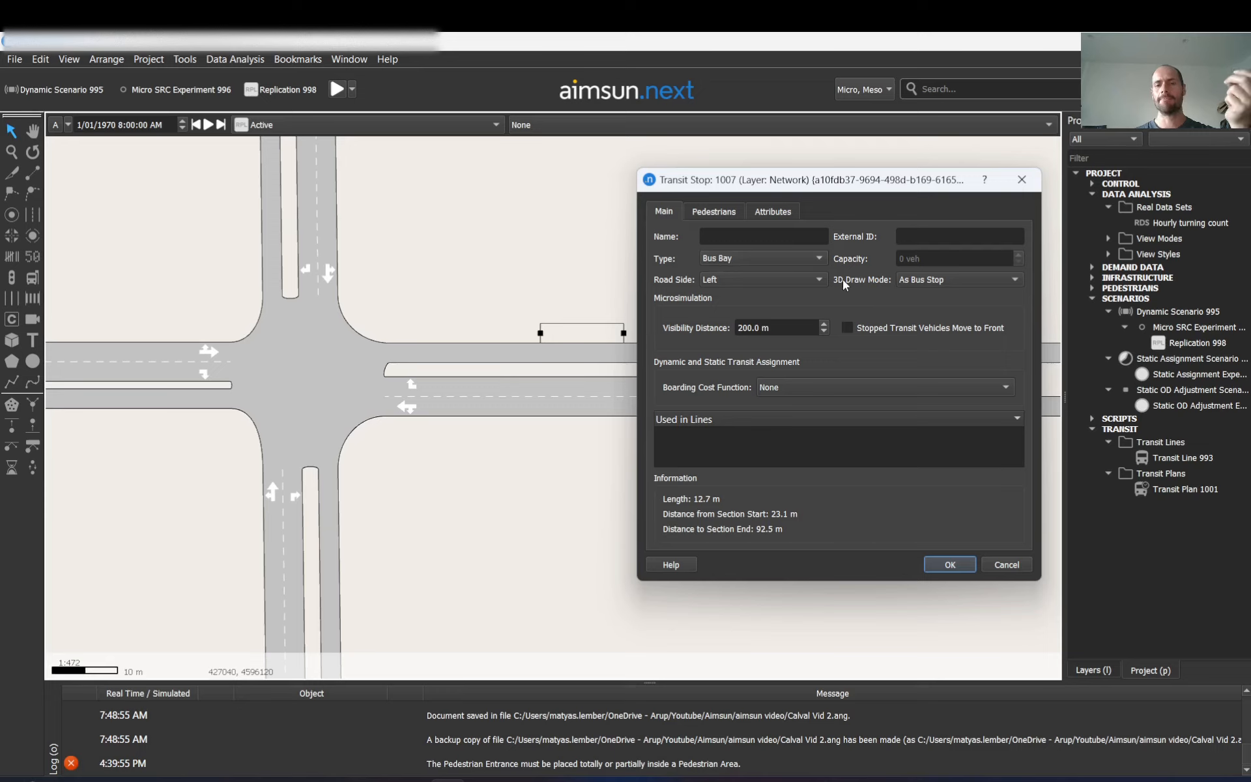
{"action": "left_click", "coordinate": [934, 279]}
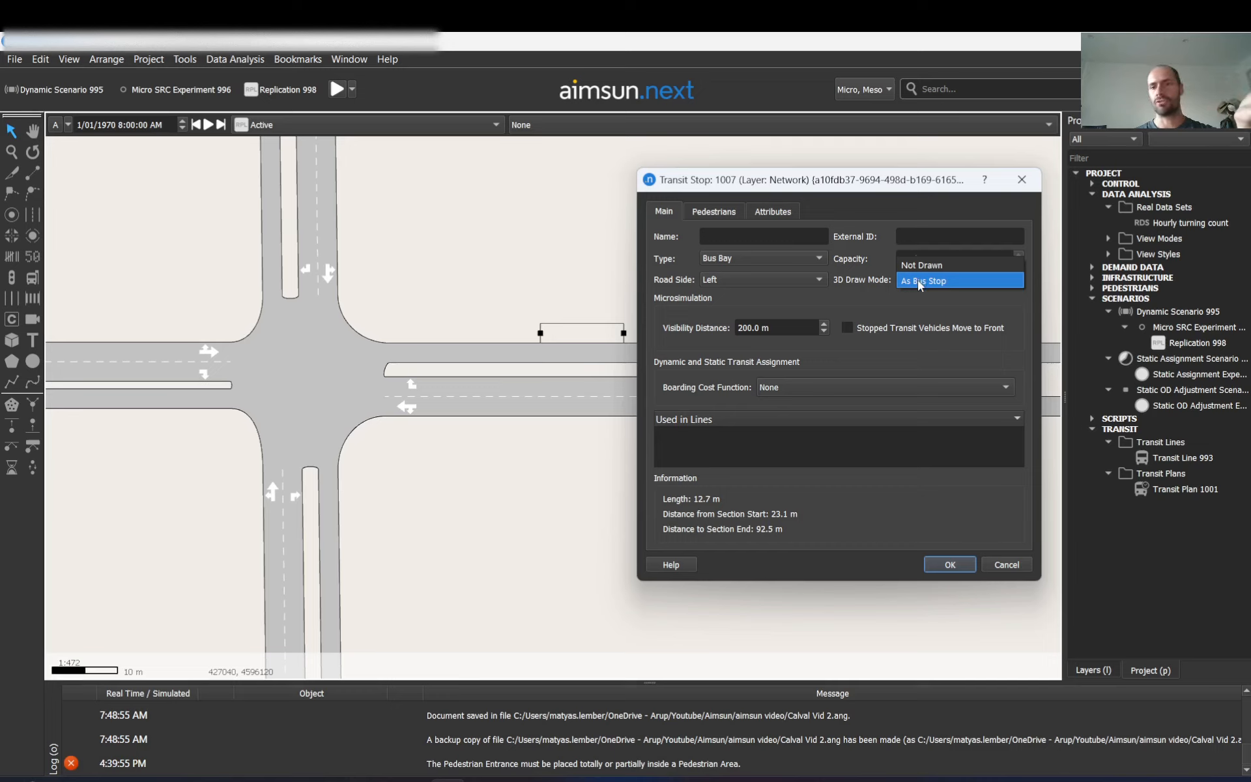
{"action": "left_click", "coordinate": [920, 280]}
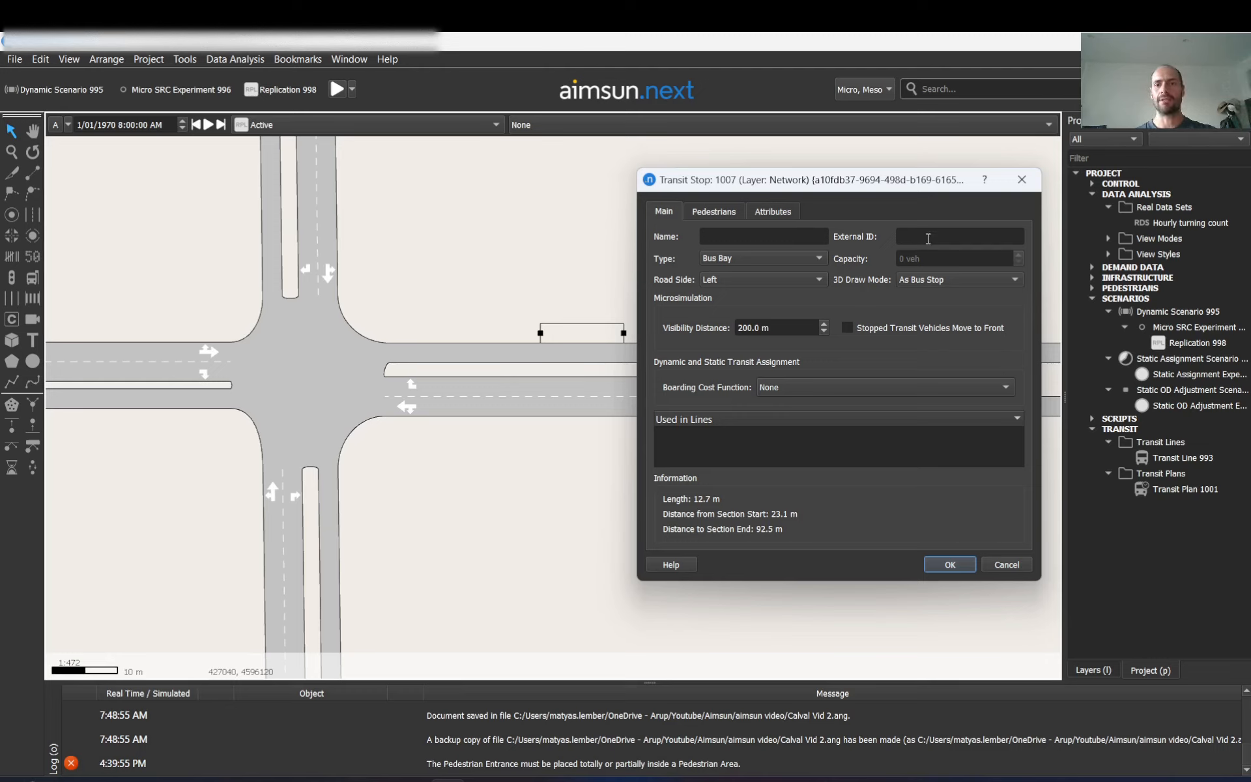
{"action": "left_click", "coordinate": [941, 569]}
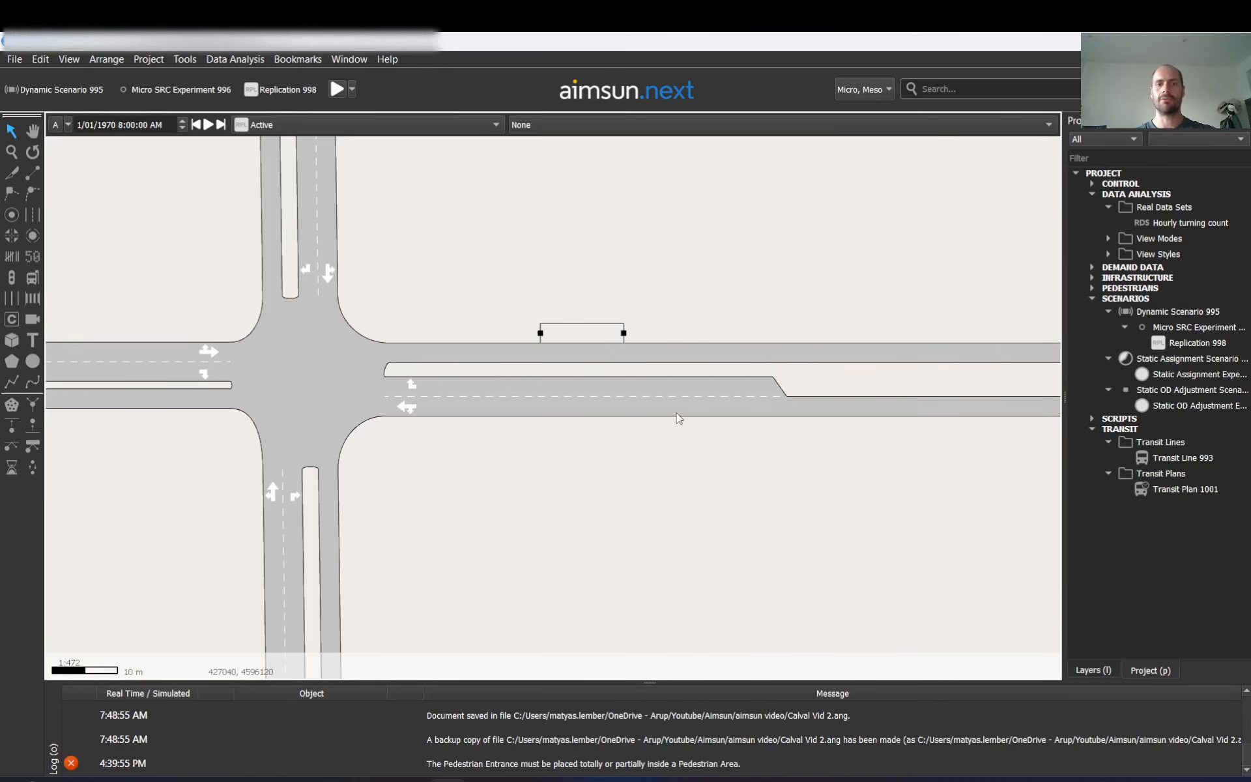
Show the bus bay's label on the map, check its properties, and hide the label again.
{"action": "right_click", "coordinate": [583, 340]}
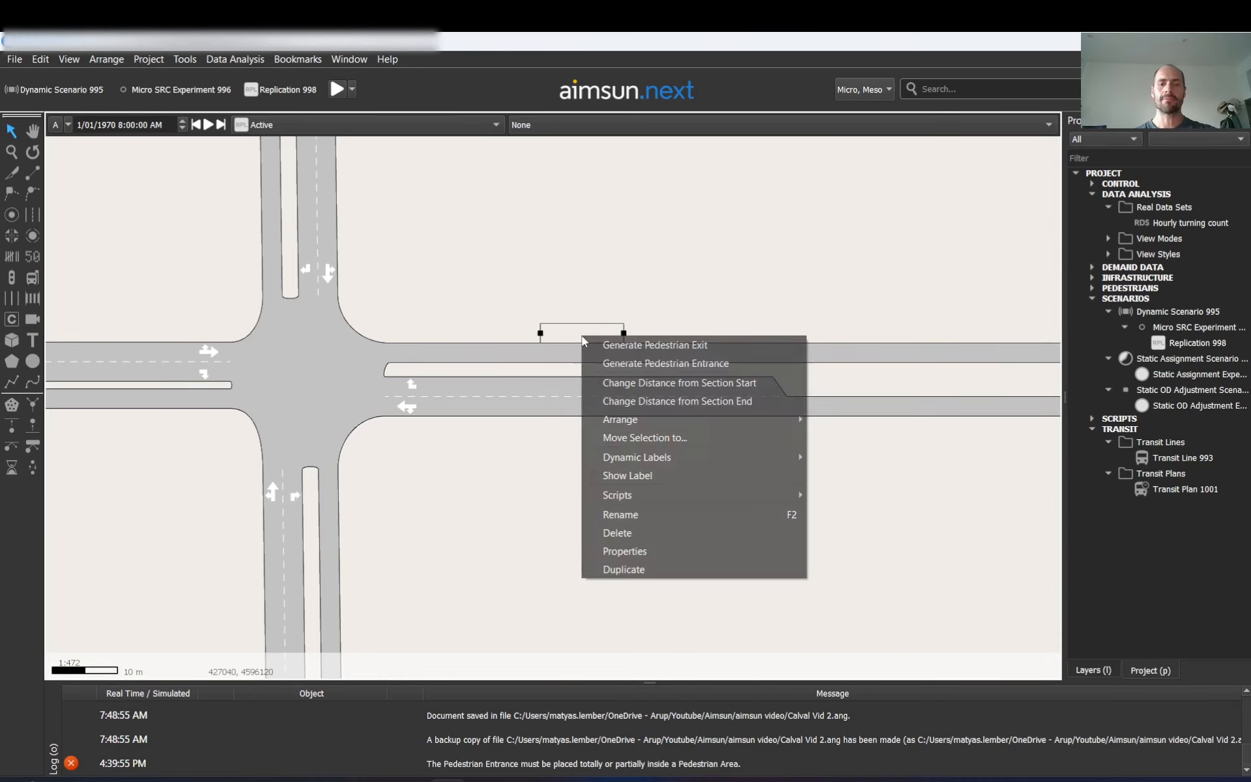
{"action": "left_click", "coordinate": [631, 483]}
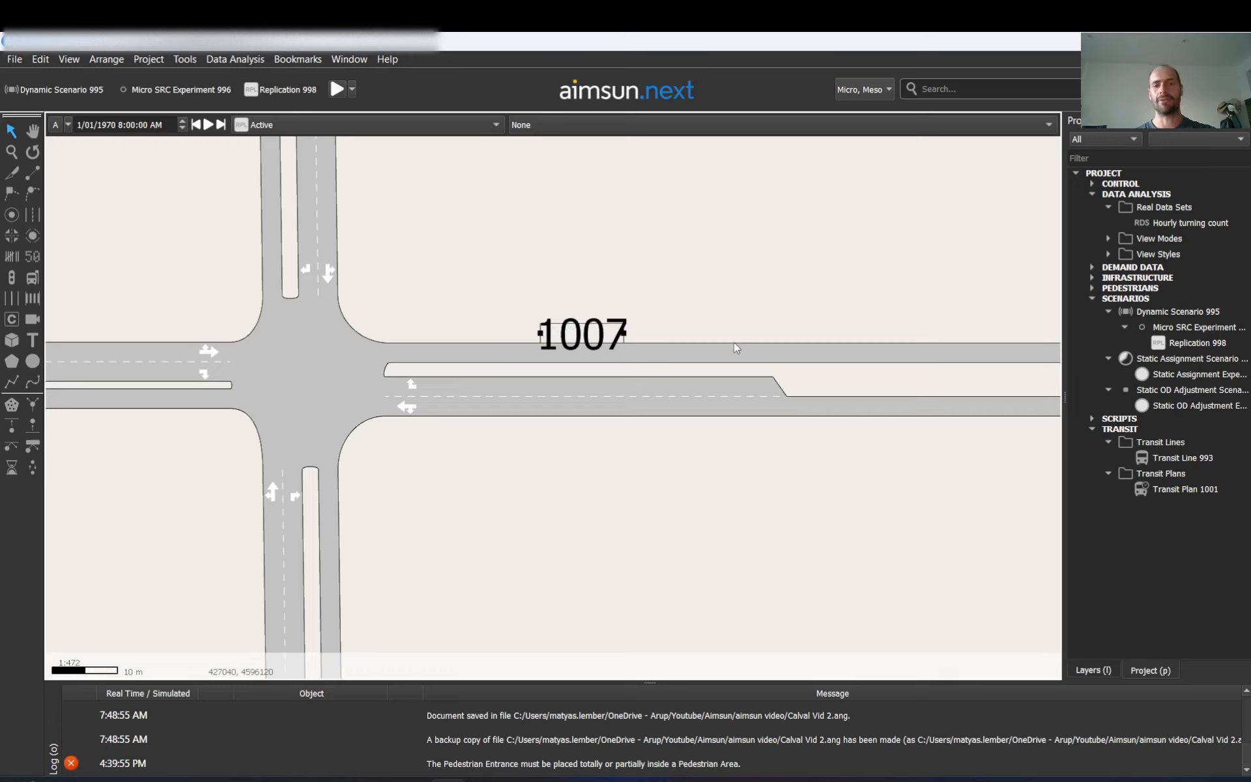
{"action": "double_click", "coordinate": [604, 319]}
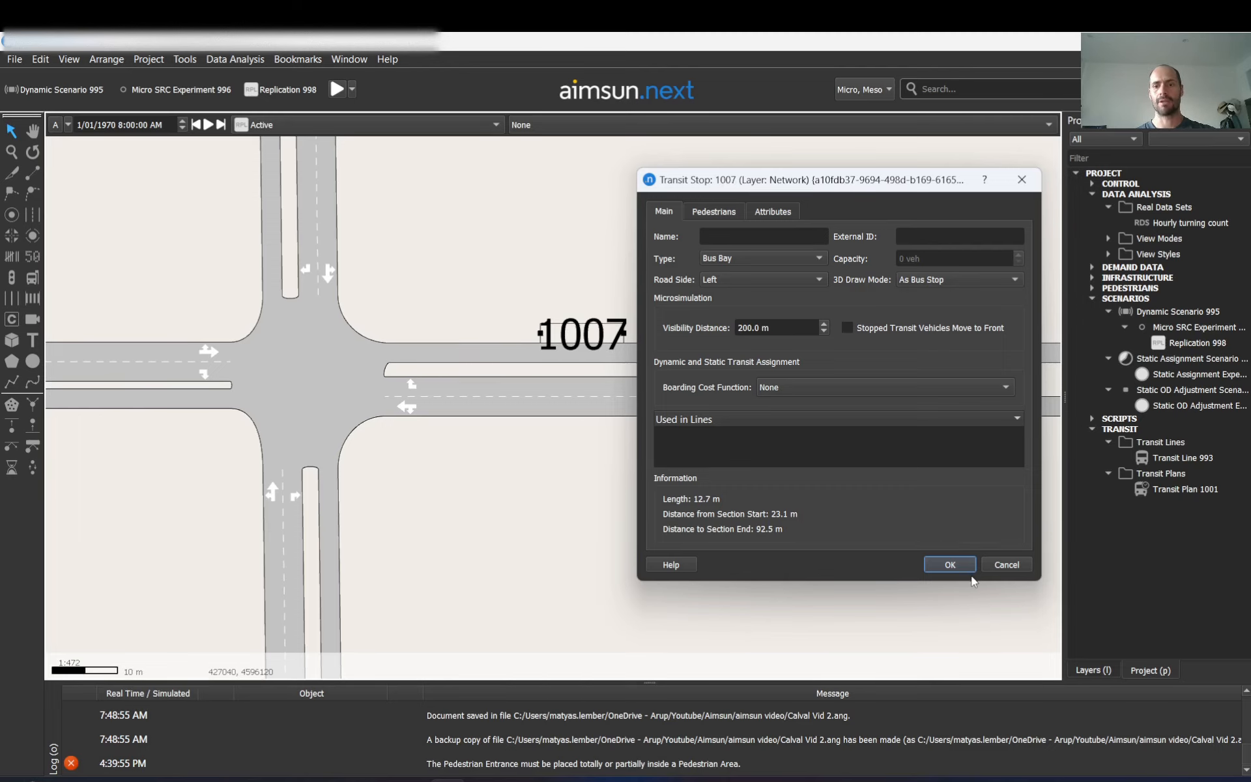
{"action": "left_click", "coordinate": [950, 565]}
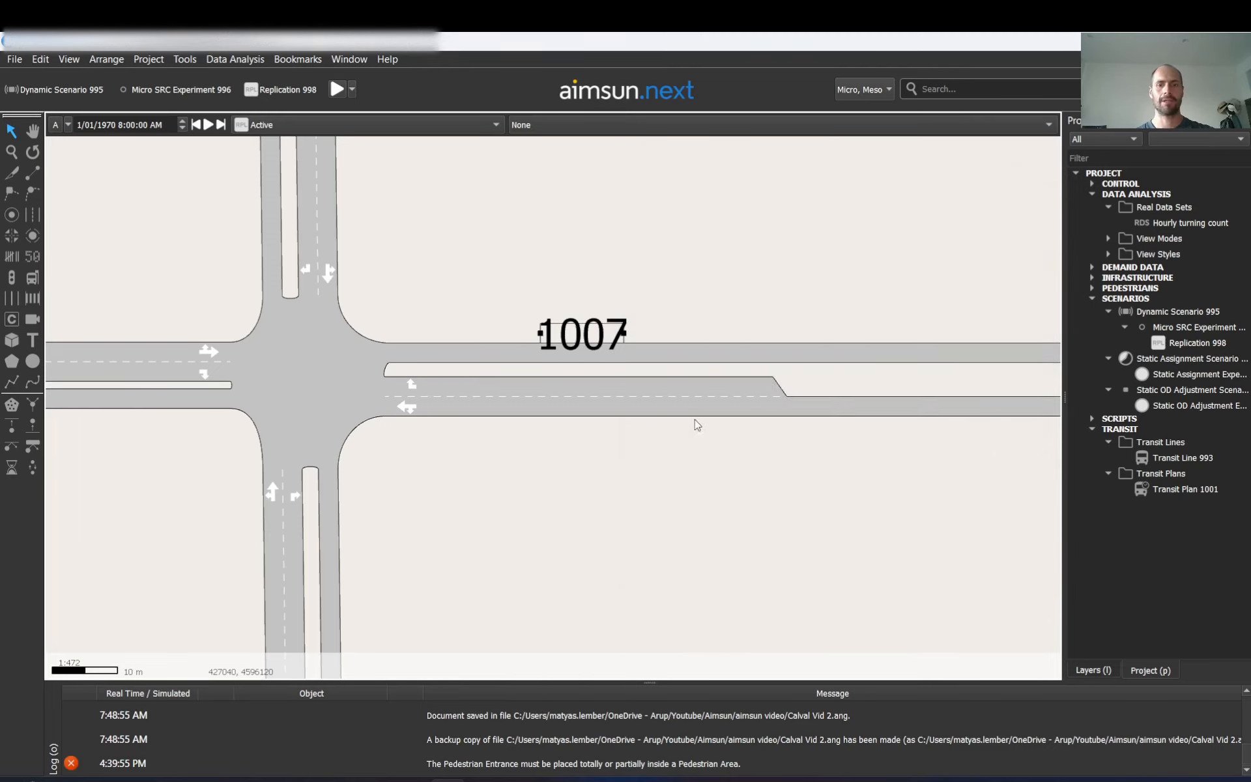
{"action": "right_click", "coordinate": [580, 329]}
{"action": "left_click", "coordinate": [633, 467]}
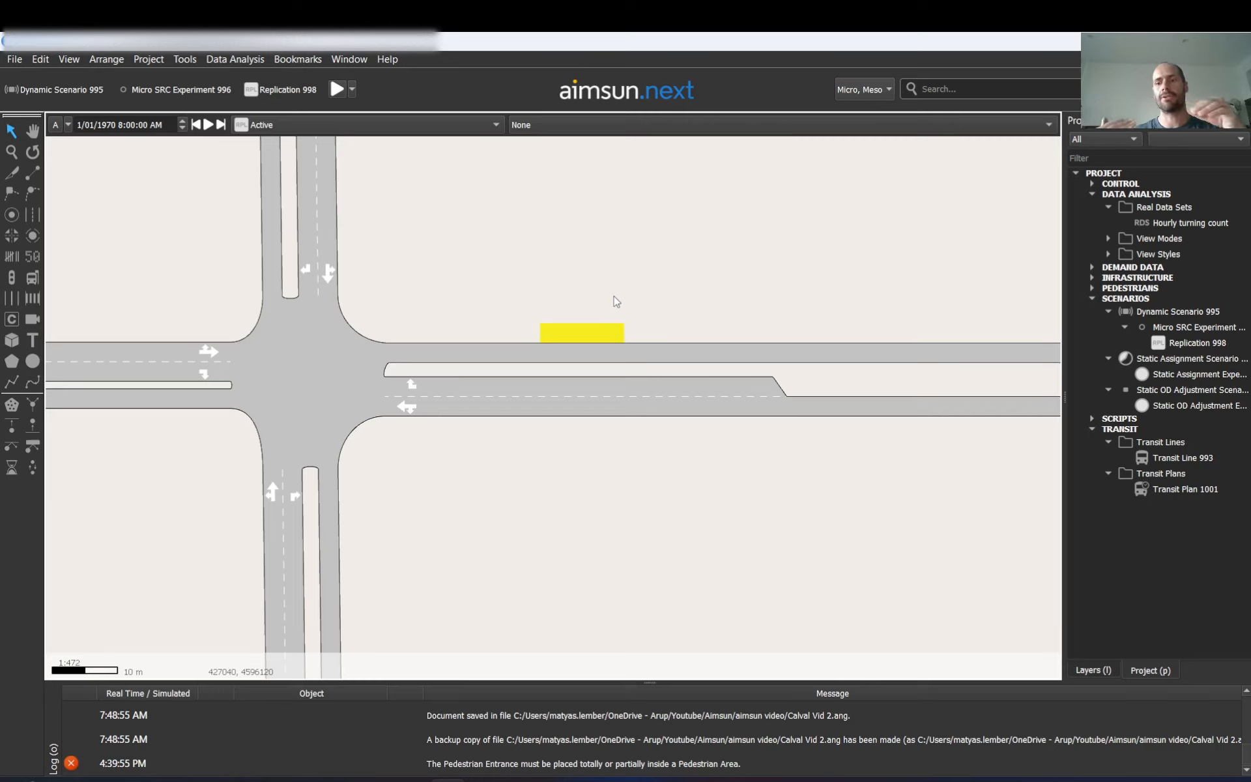
Create a new transit line in the project.
{"action": "right_click", "coordinate": [1117, 173]}
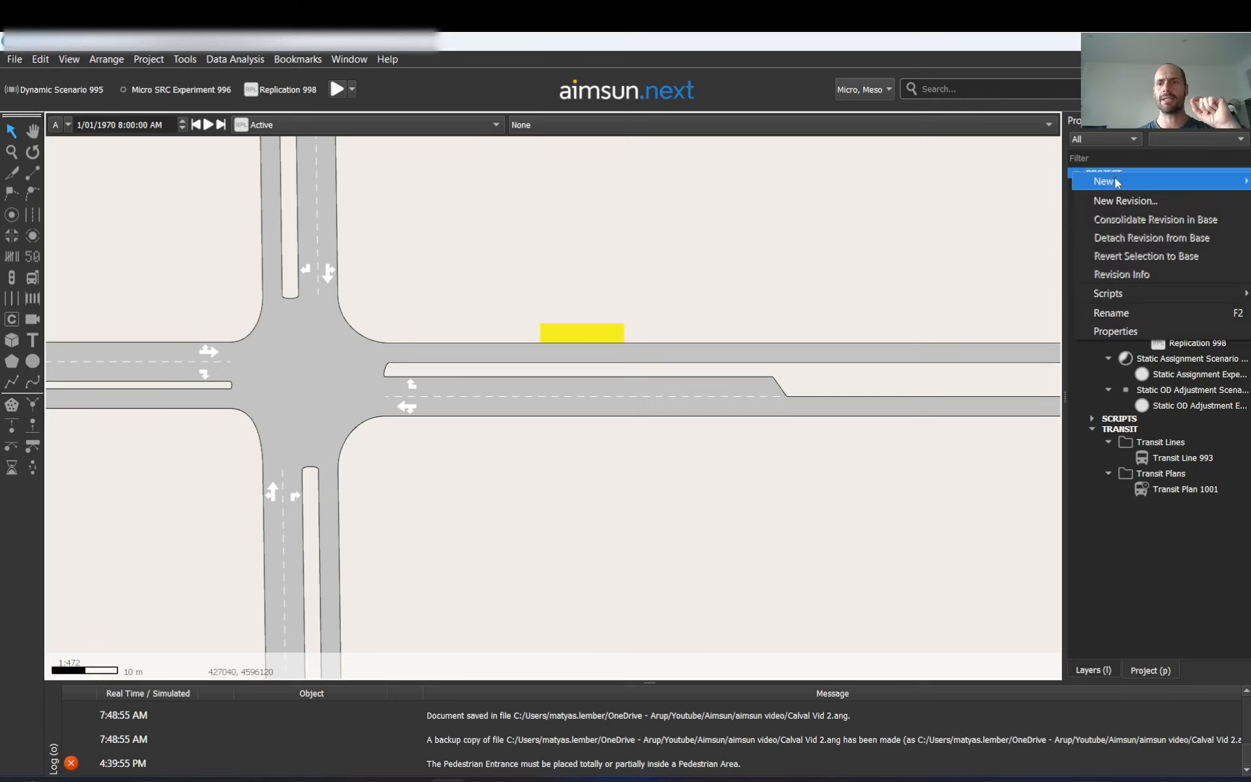
{"action": "mouse_move", "coordinate": [1116, 181]}
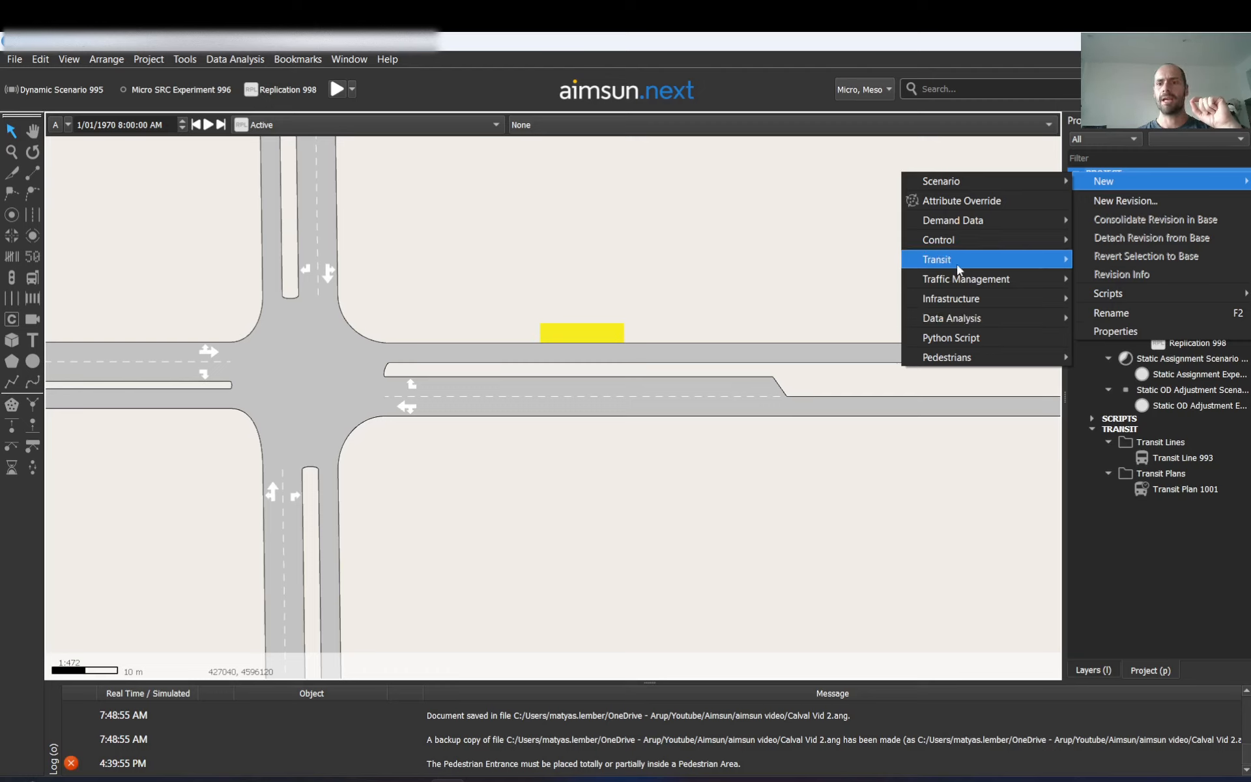
{"action": "mouse_move", "coordinate": [958, 269]}
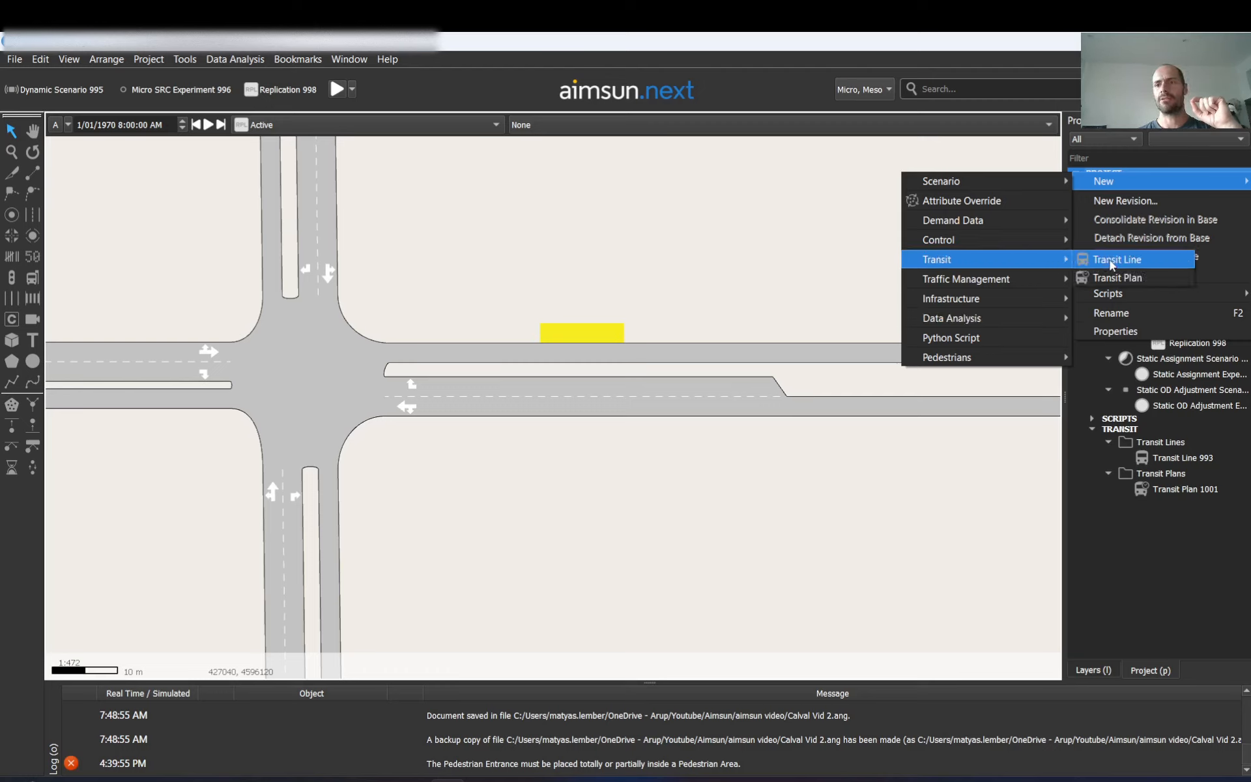
{"action": "left_click", "coordinate": [147, 59]}
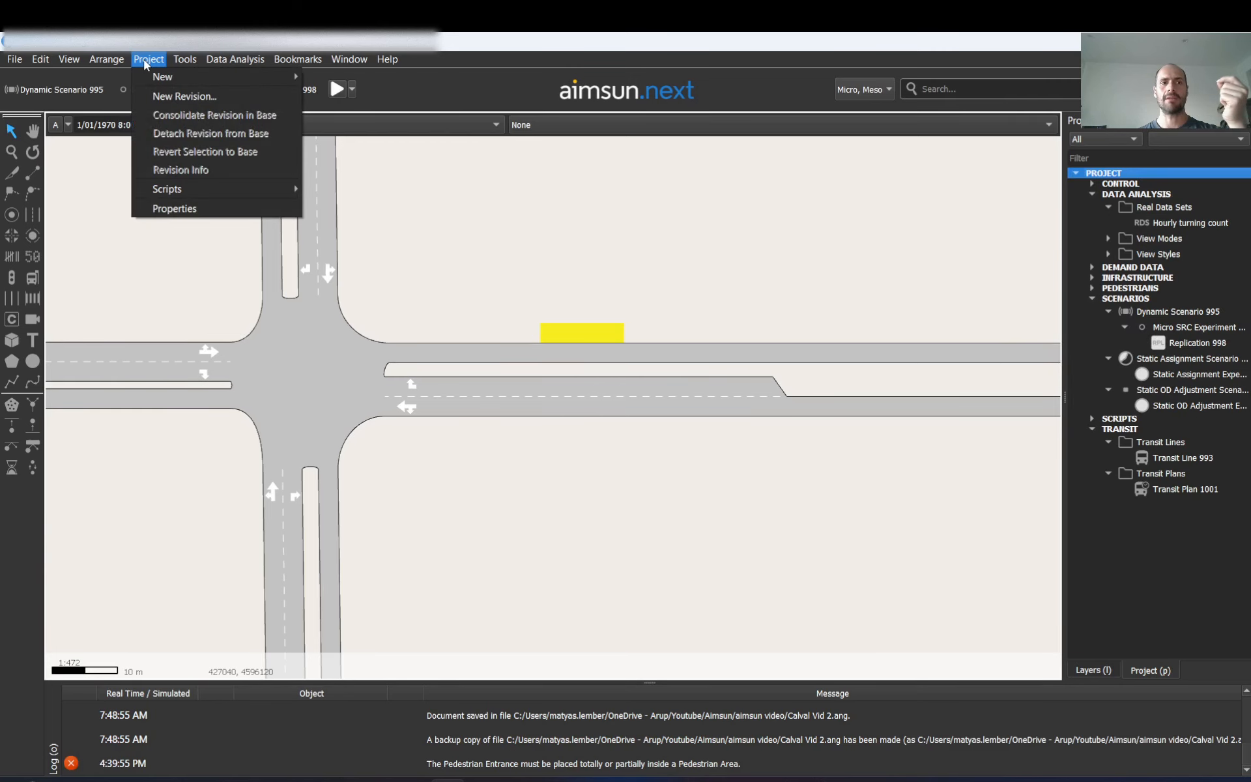
{"action": "mouse_move", "coordinate": [157, 78]}
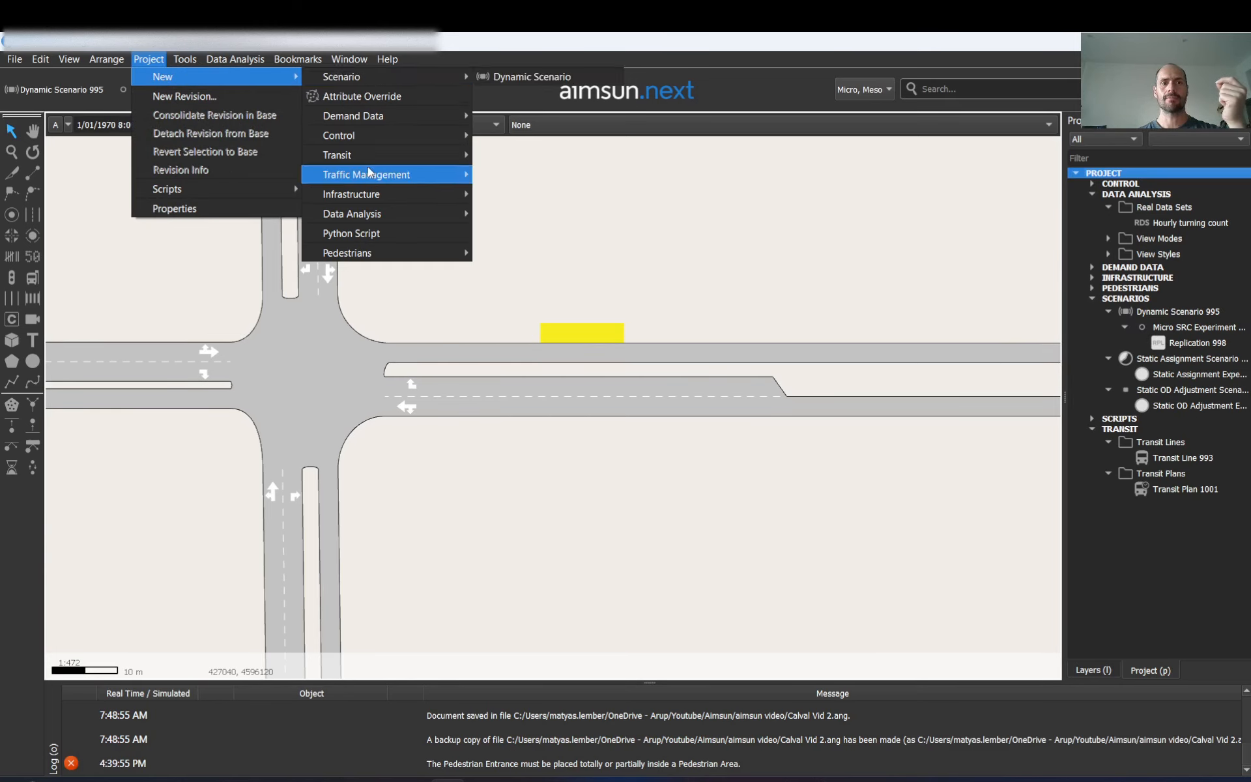
{"action": "mouse_move", "coordinate": [390, 155]}
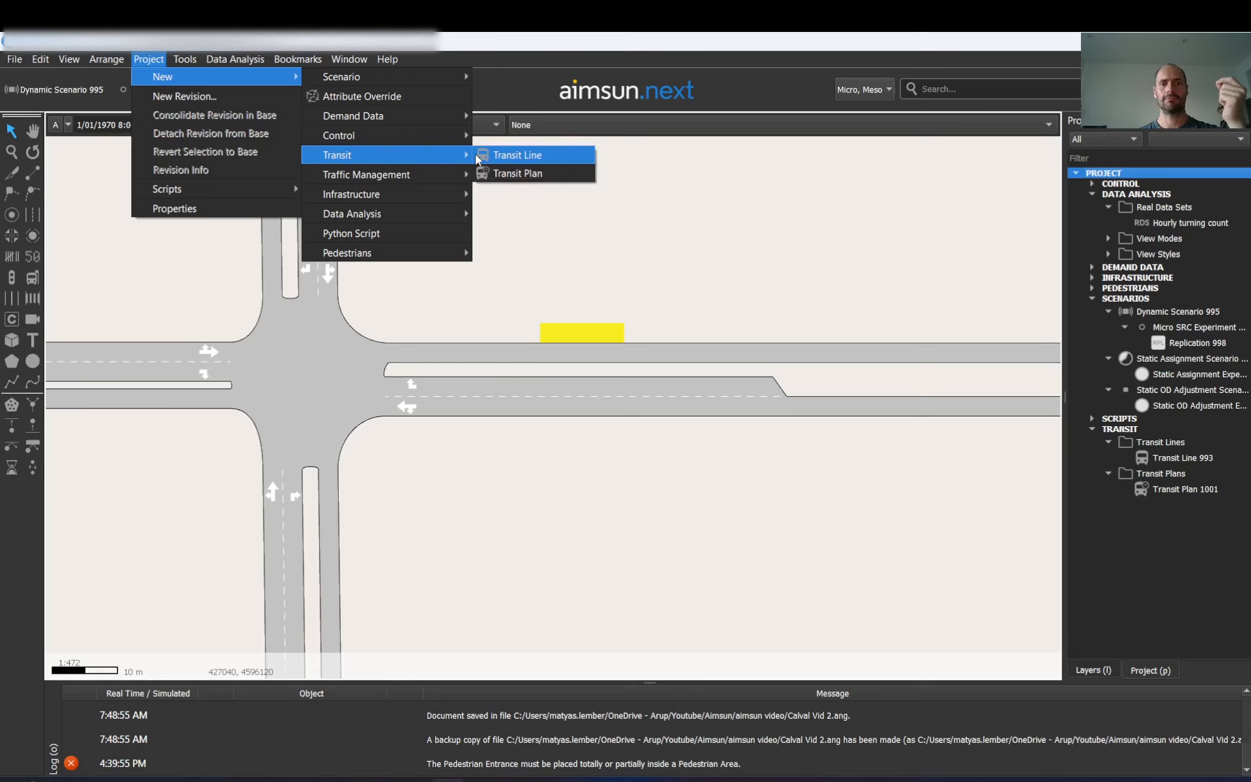
{"action": "left_click", "coordinate": [517, 155]}
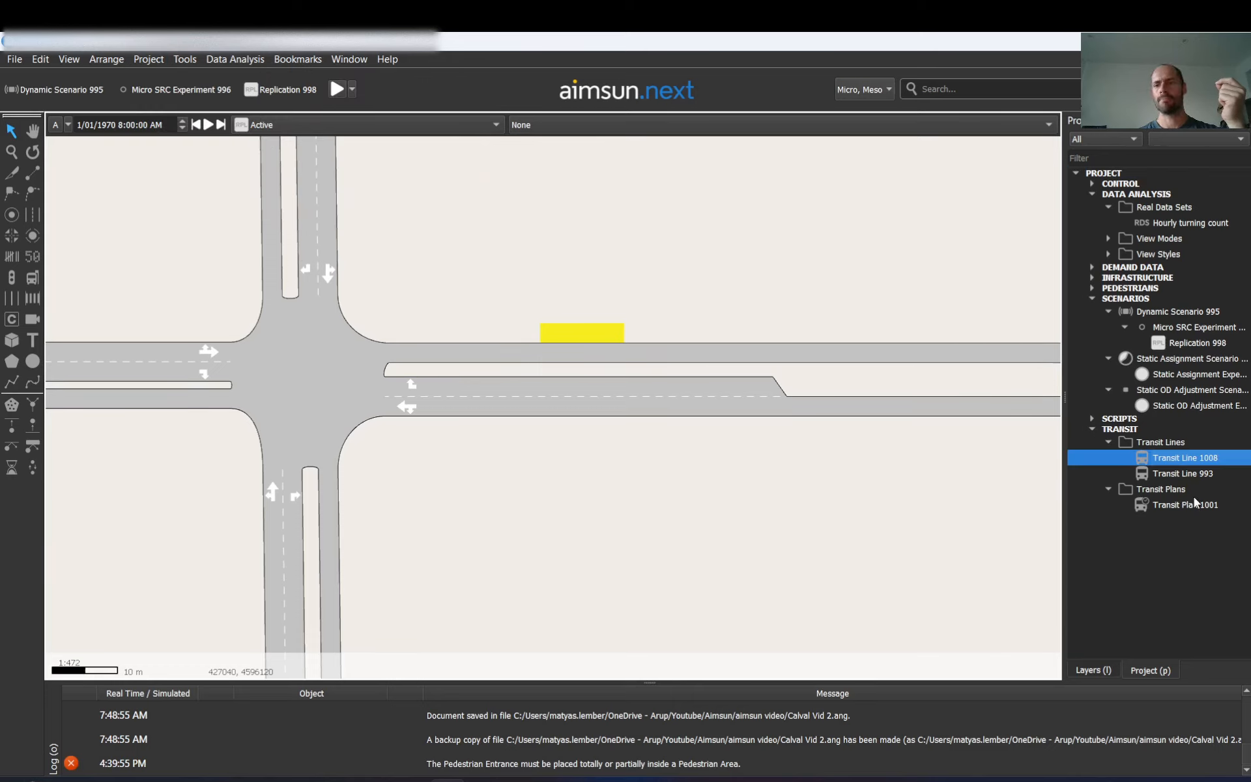
Try to route the new transit line along the bus bay's road, from western entry section 747 to eastern exit section 790.
{"action": "double_click", "coordinate": [1199, 464]}
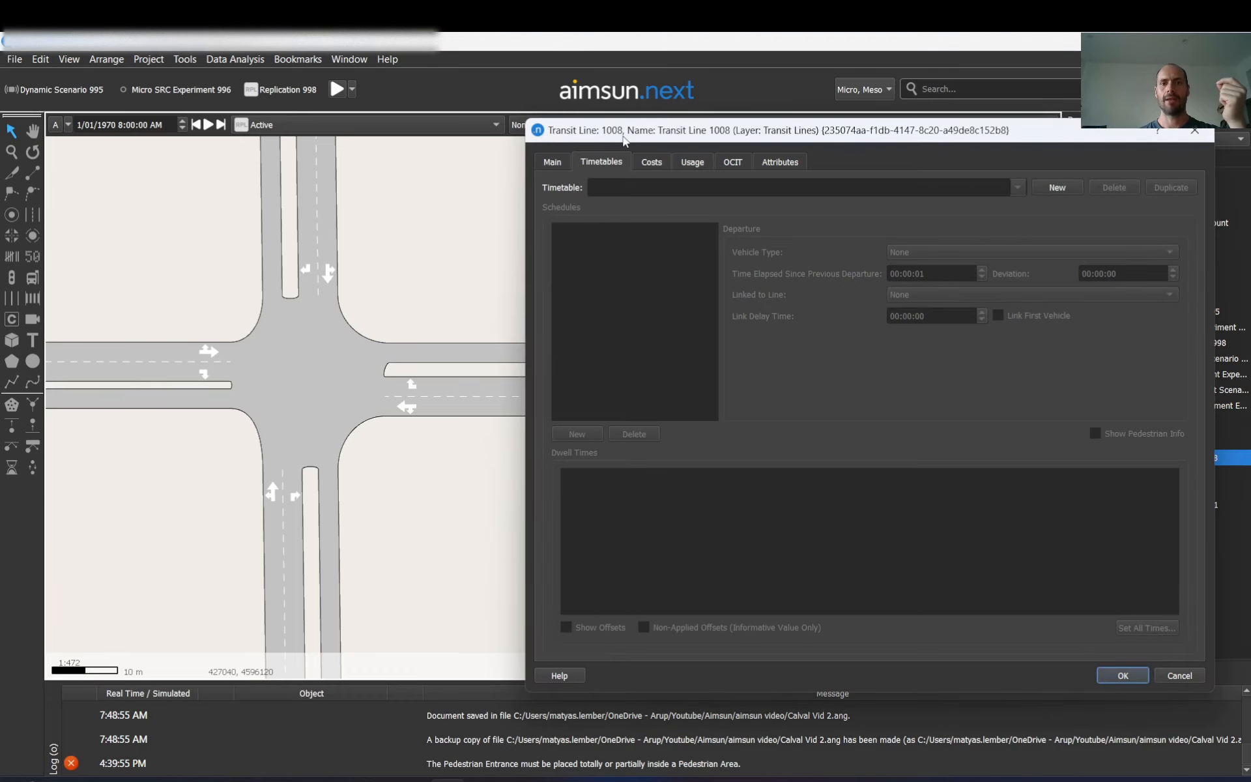
{"action": "left_click_drag", "start_coordinate": [624, 140], "coordinate": [715, 141]}
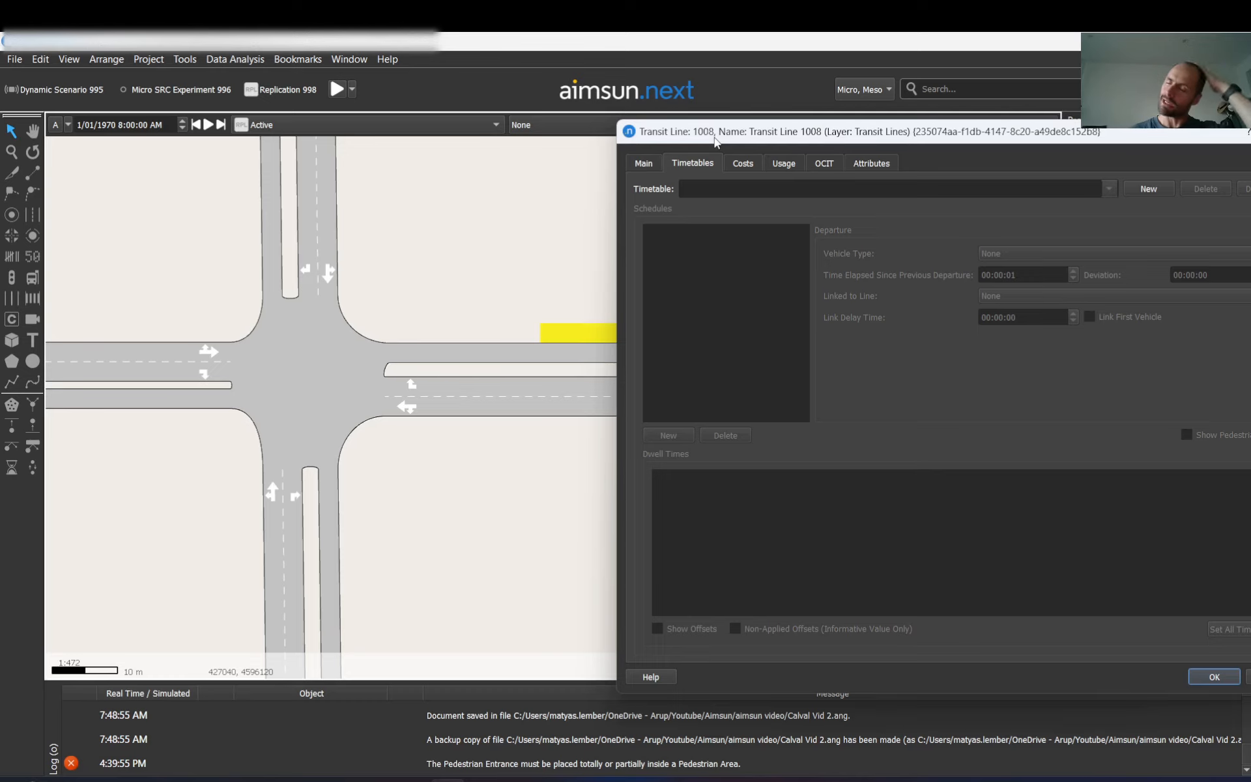
{"action": "left_click", "coordinate": [645, 171]}
{"action": "left_click", "coordinate": [765, 192]}
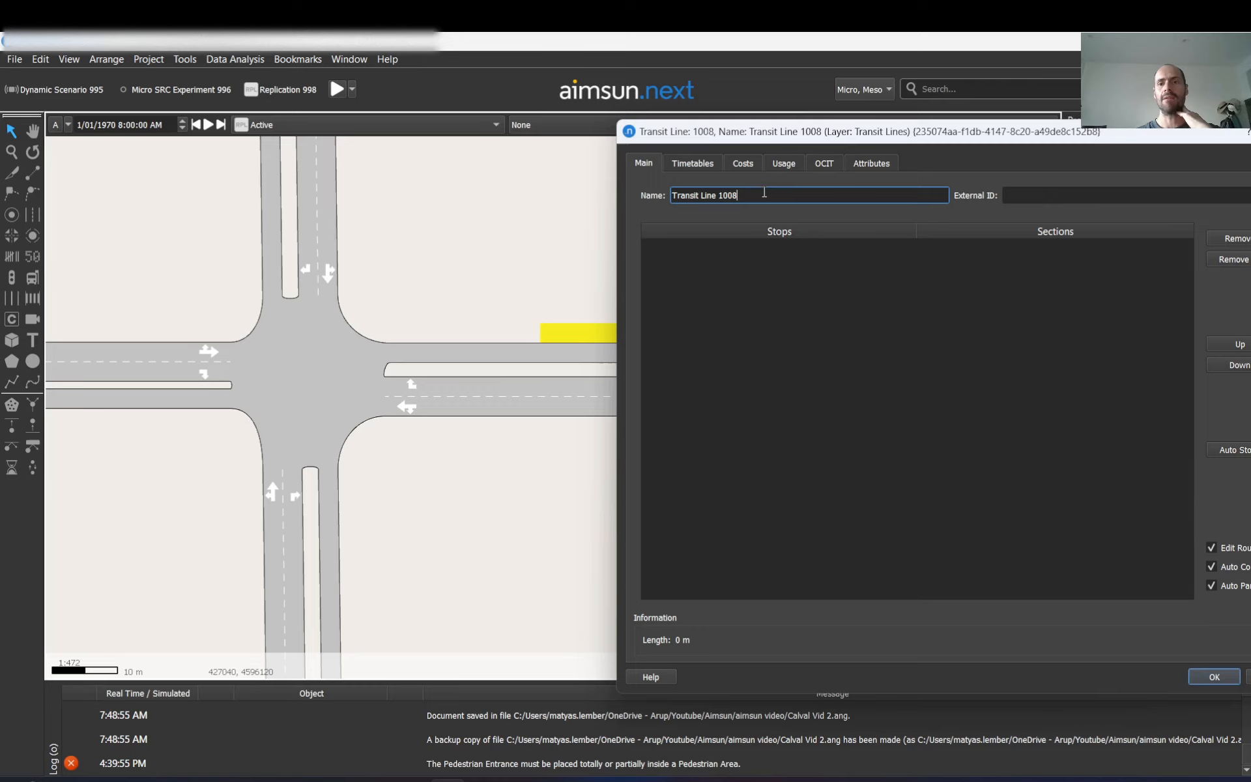
{"action": "scroll", "coordinate": [415, 260], "scroll_direction": "down", "scroll_amount": 3}
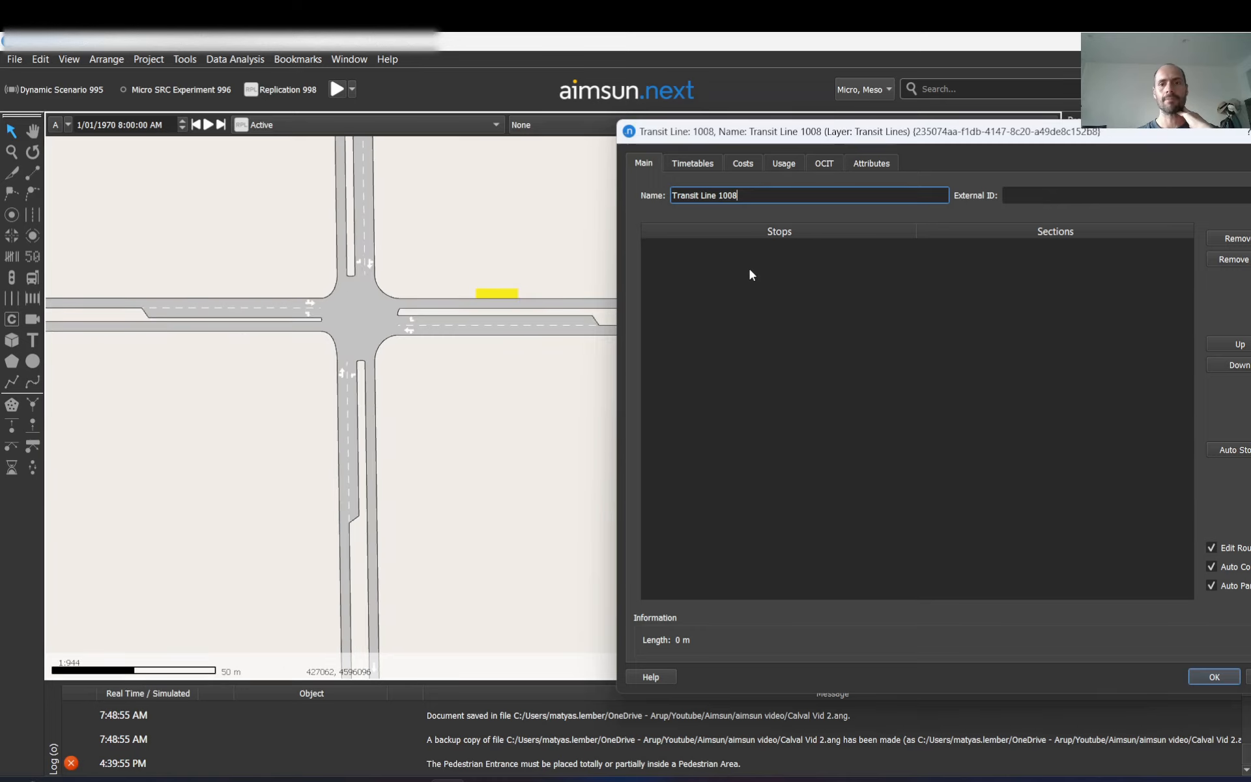
{"action": "left_click_drag", "start_coordinate": [744, 131], "coordinate": [635, 111]}
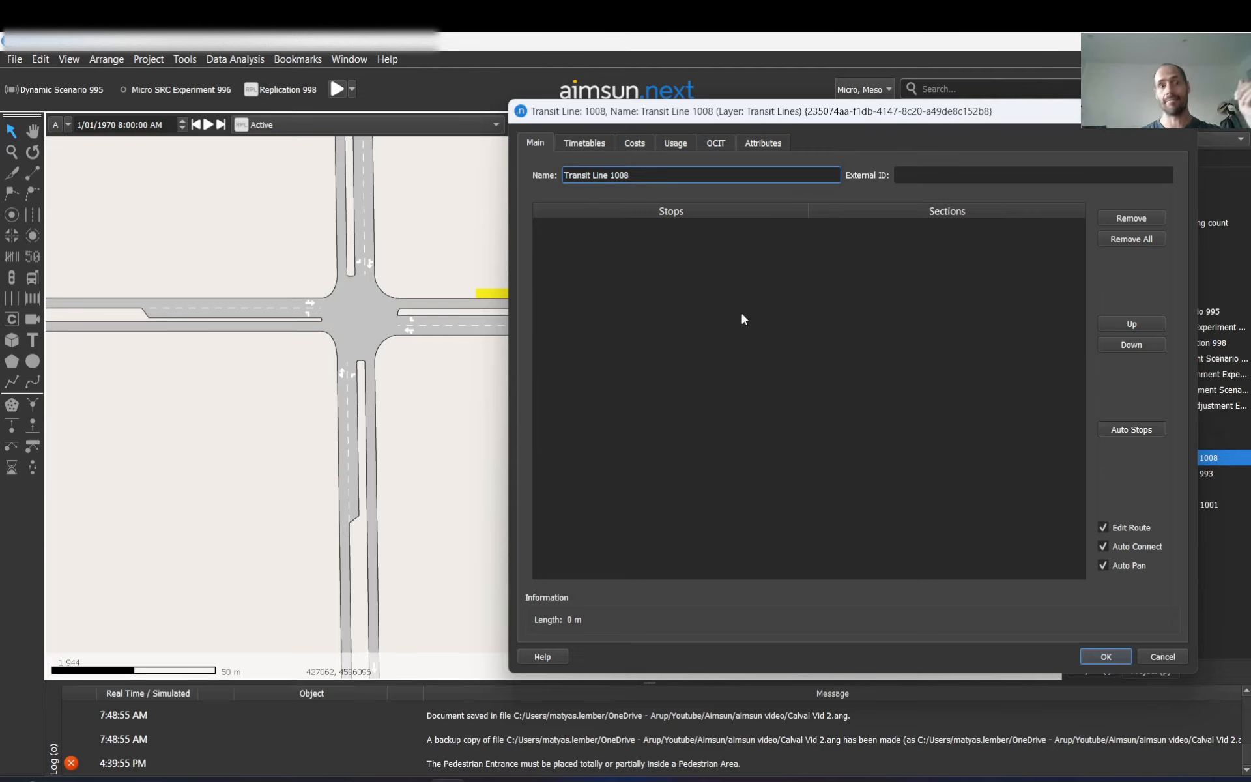
{"action": "scroll", "coordinate": [167, 264], "scroll_direction": "down", "scroll_amount": 3}
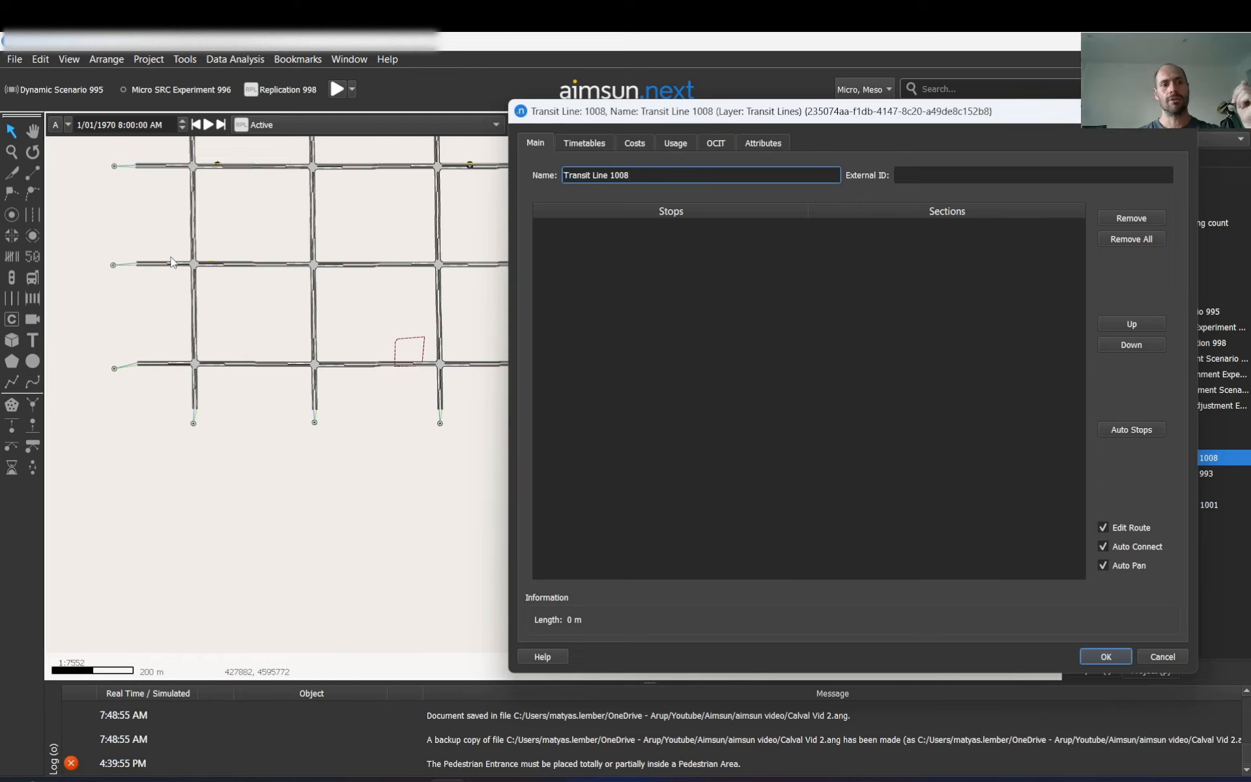
{"action": "scroll", "coordinate": [168, 264], "scroll_direction": "up", "scroll_amount": 1}
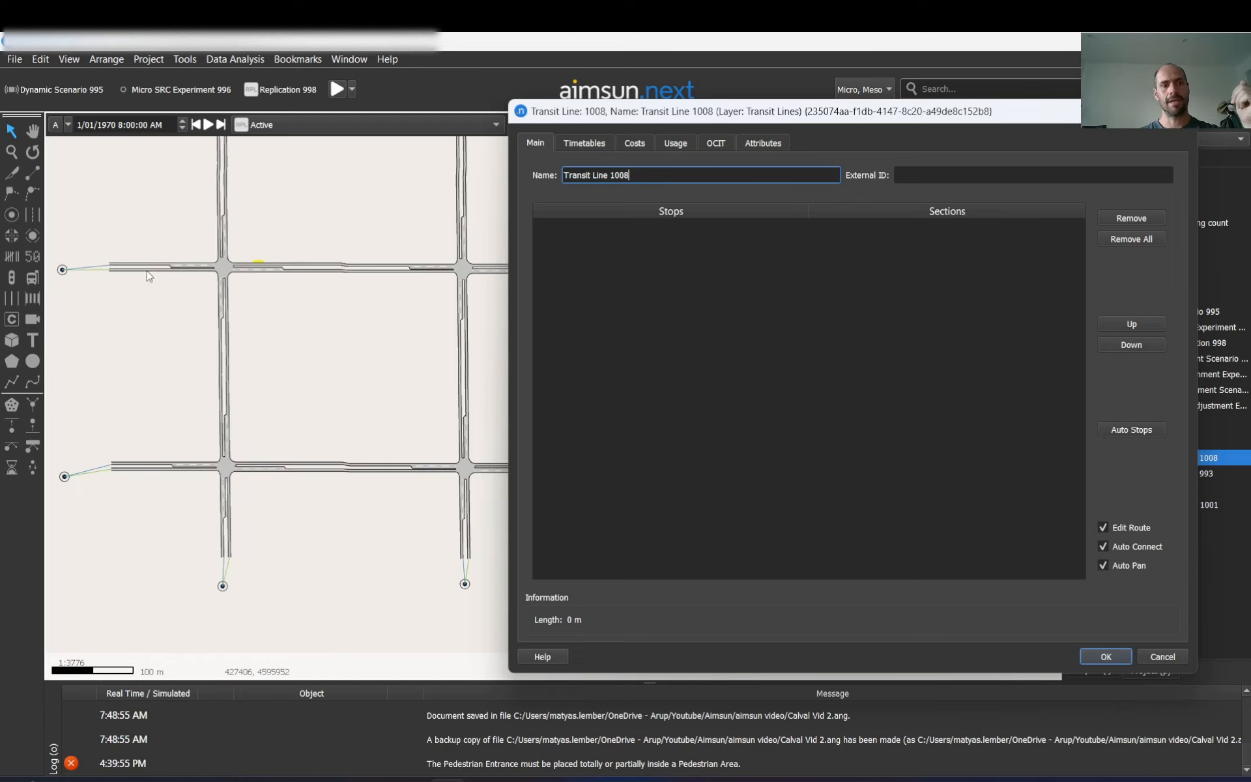
{"action": "left_click", "coordinate": [145, 267]}
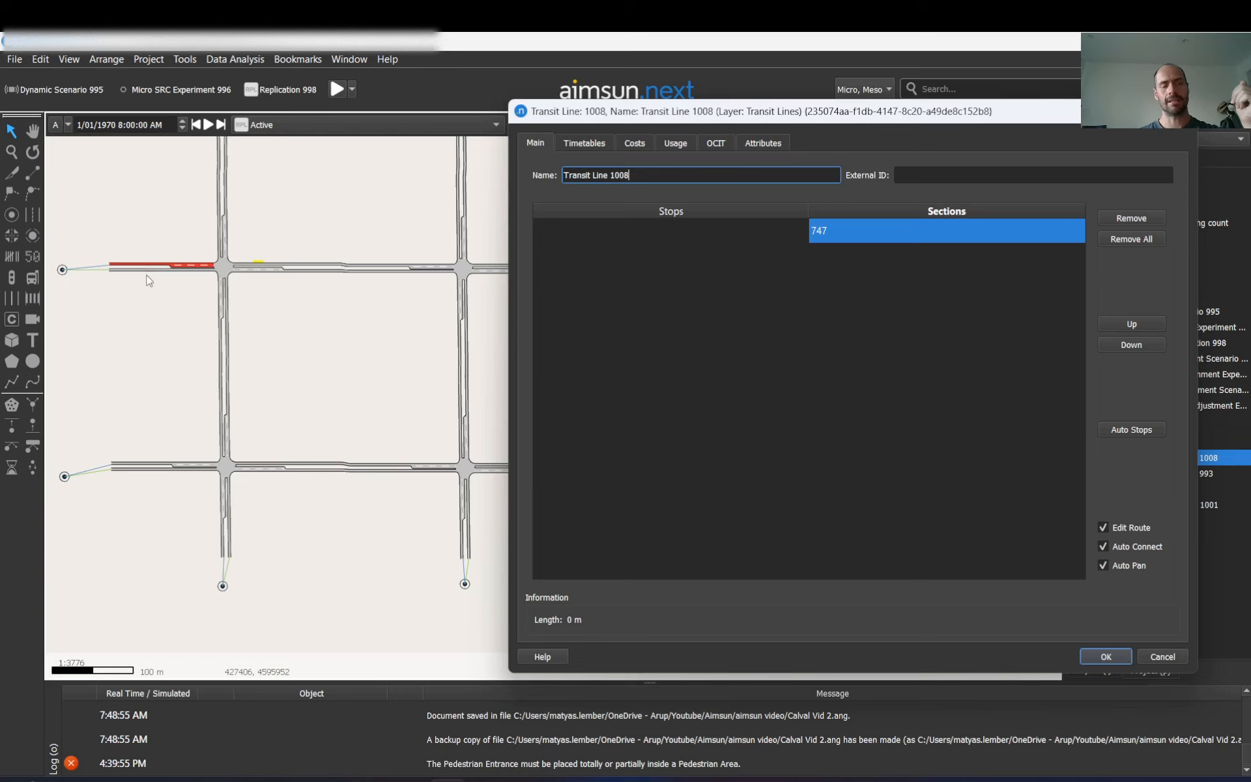
{"action": "scroll", "coordinate": [149, 282], "scroll_direction": "down", "scroll_amount": 2}
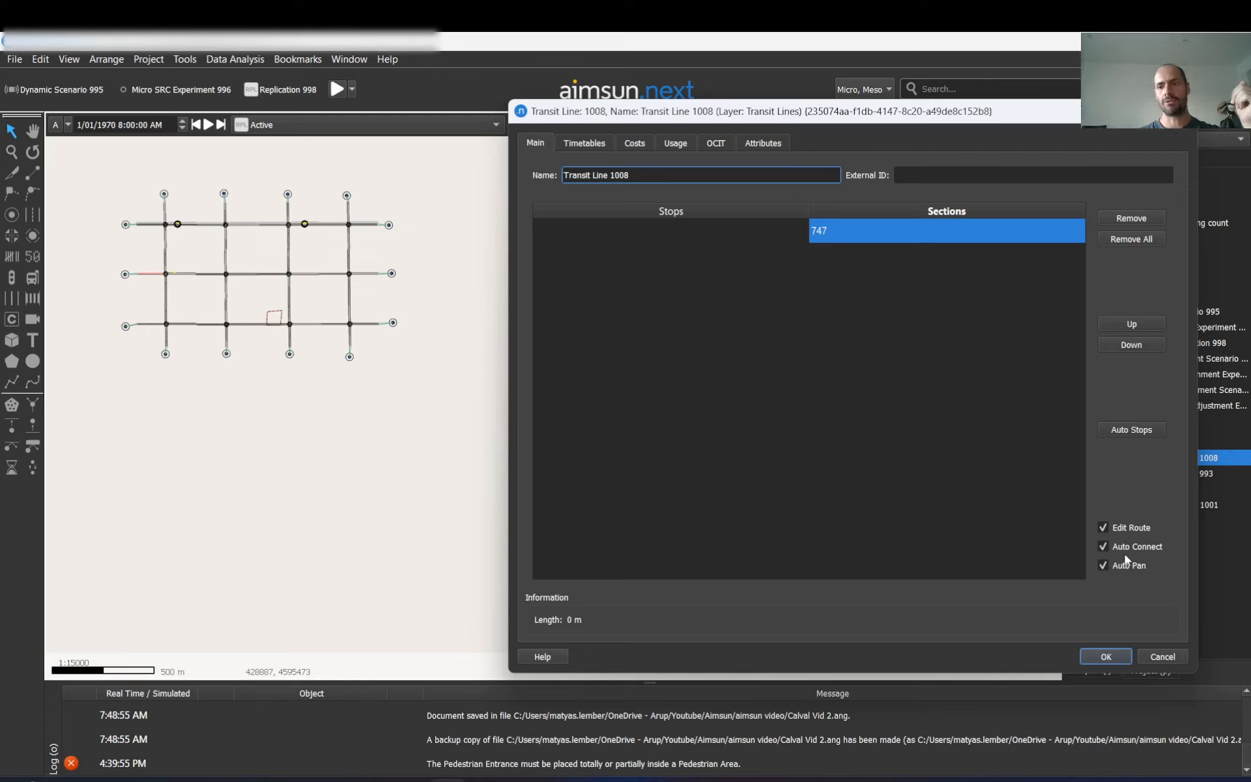
{"action": "scroll", "coordinate": [379, 285], "scroll_direction": "up", "scroll_amount": 3}
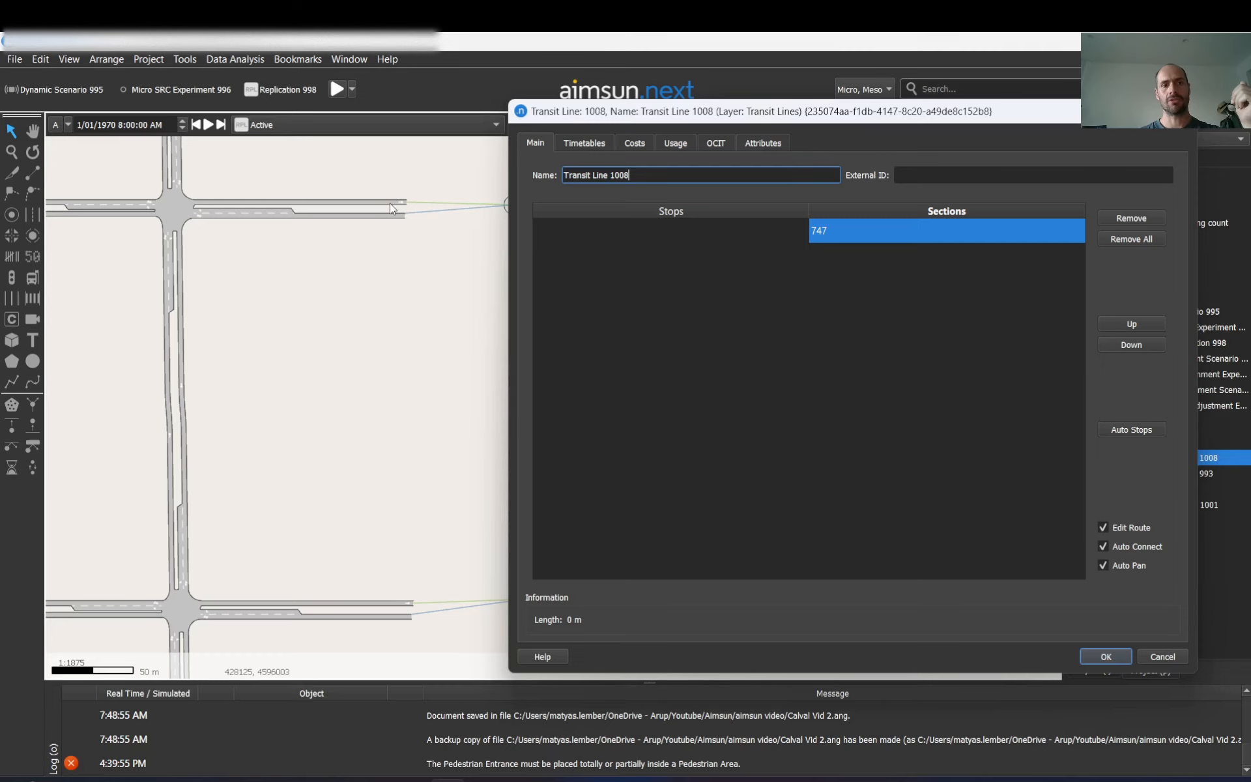
{"action": "left_click", "coordinate": [391, 208]}
{"action": "scroll", "coordinate": [480, 208], "scroll_direction": "down", "scroll_amount": 1}
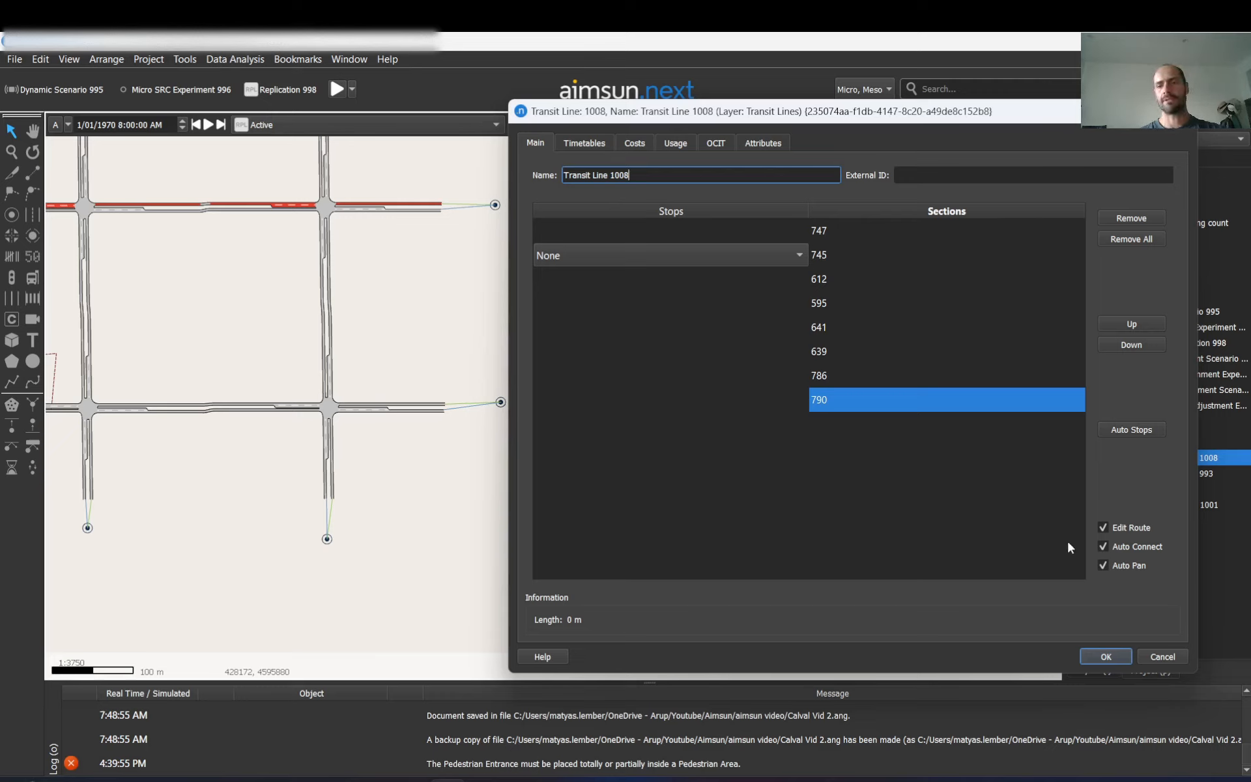
{"action": "left_click", "coordinate": [1176, 658]}
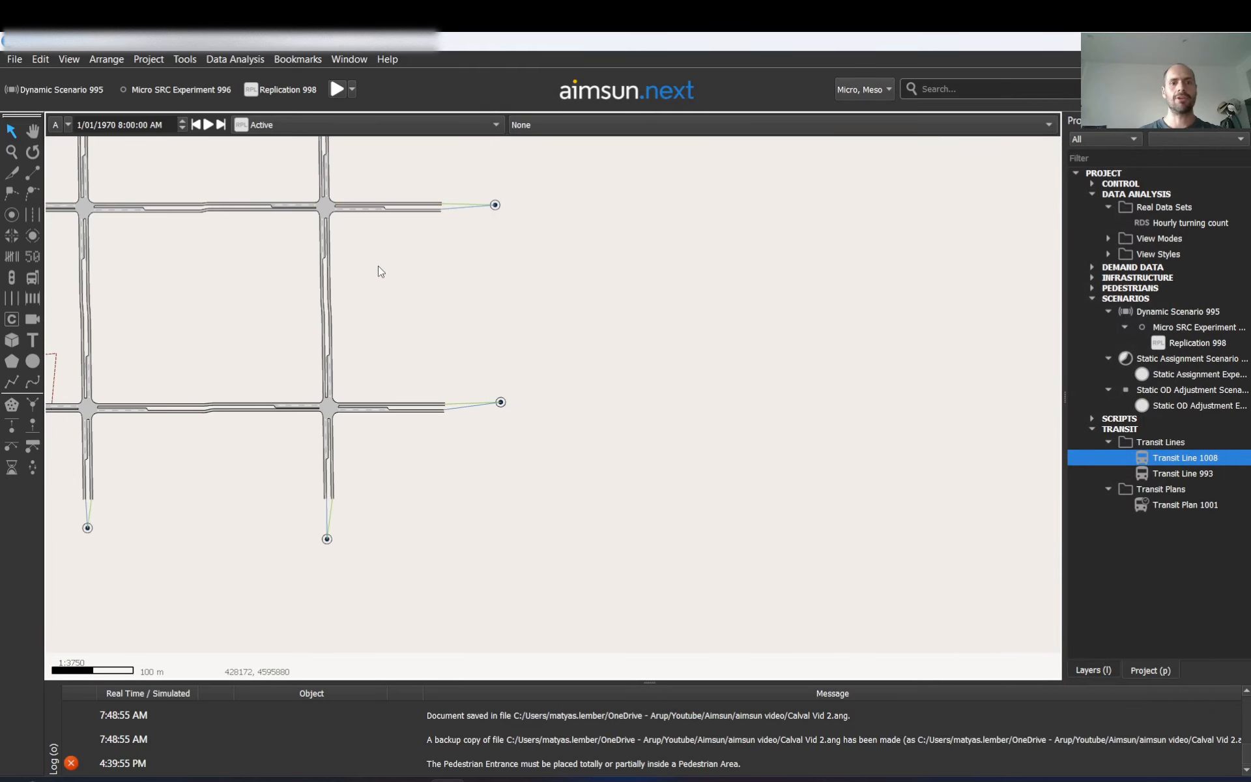
Place a second transit stop on eastbound exit section 790 and set its distance from the section start to about 40 m.
{"action": "scroll", "coordinate": [362, 203], "scroll_direction": "up", "scroll_amount": 2}
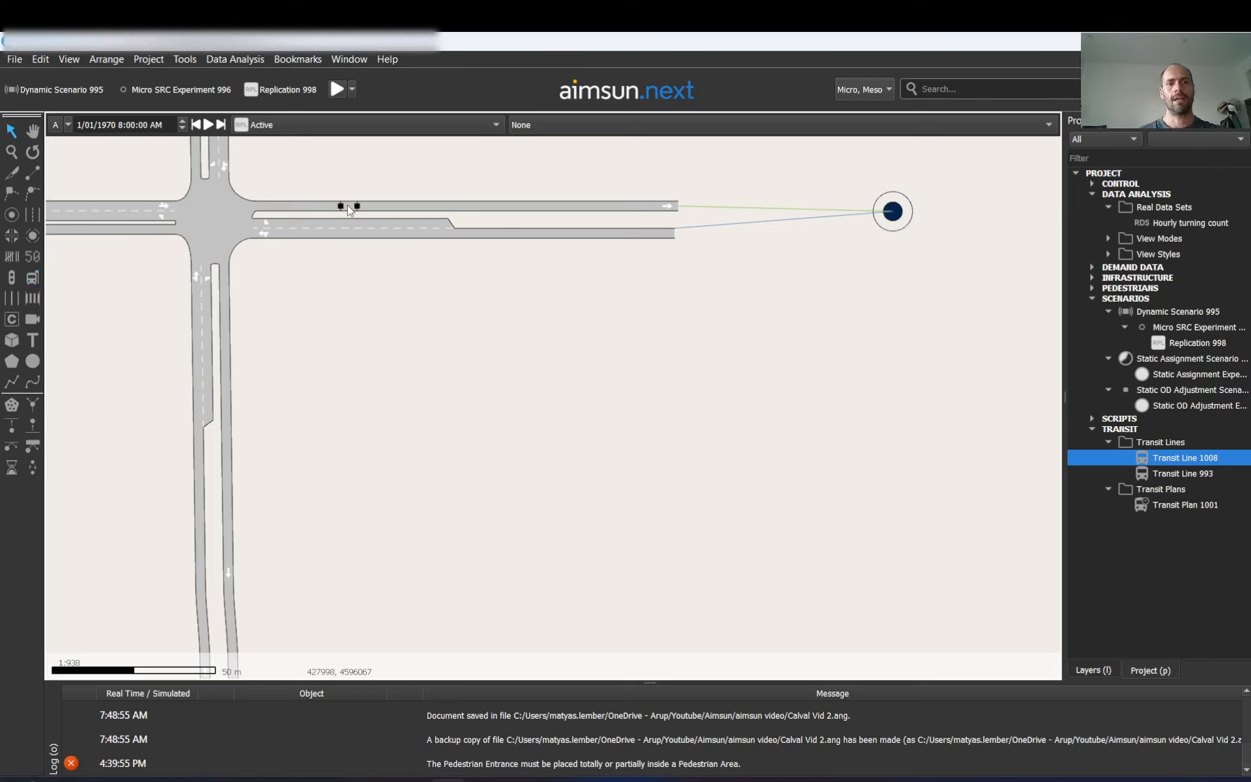
{"action": "right_click", "coordinate": [348, 205]}
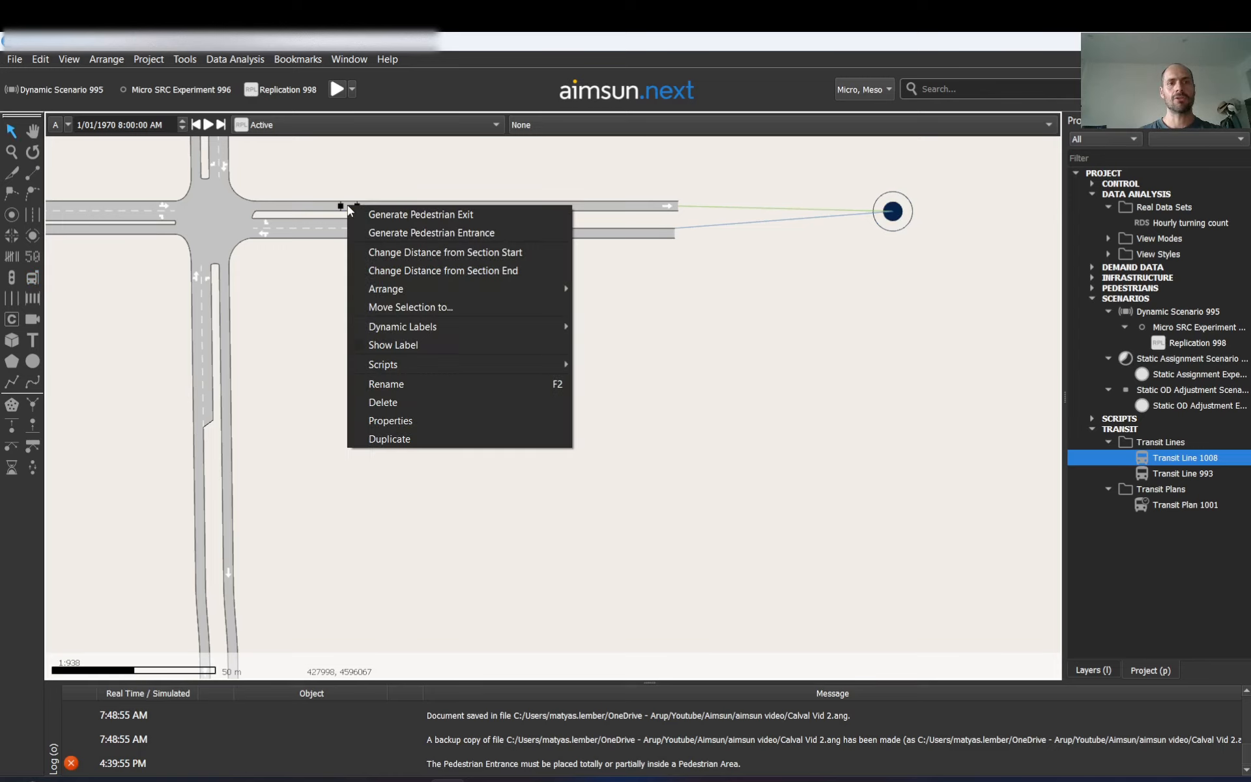
{"action": "left_click", "coordinate": [411, 254]}
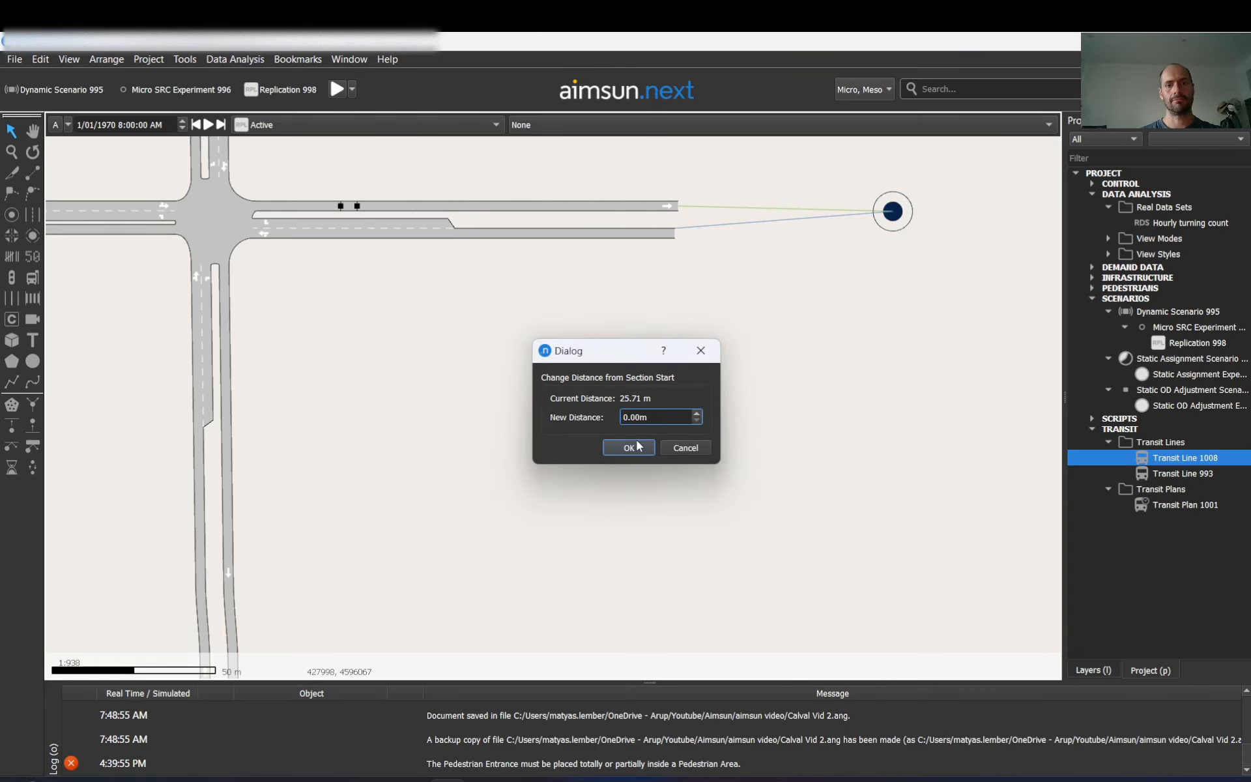
{"action": "left_click", "coordinate": [696, 413]}
{"action": "left_click", "coordinate": [696, 414]}
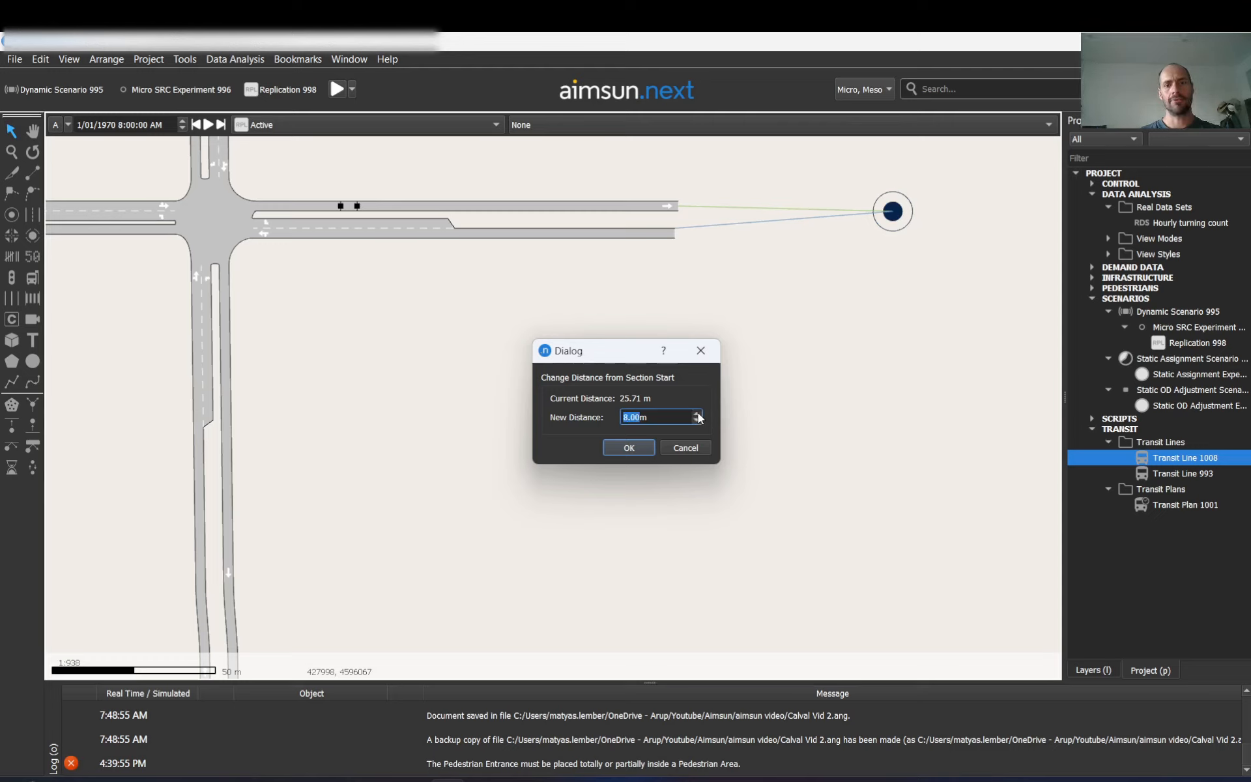
{"action": "type", "text": "4m"}
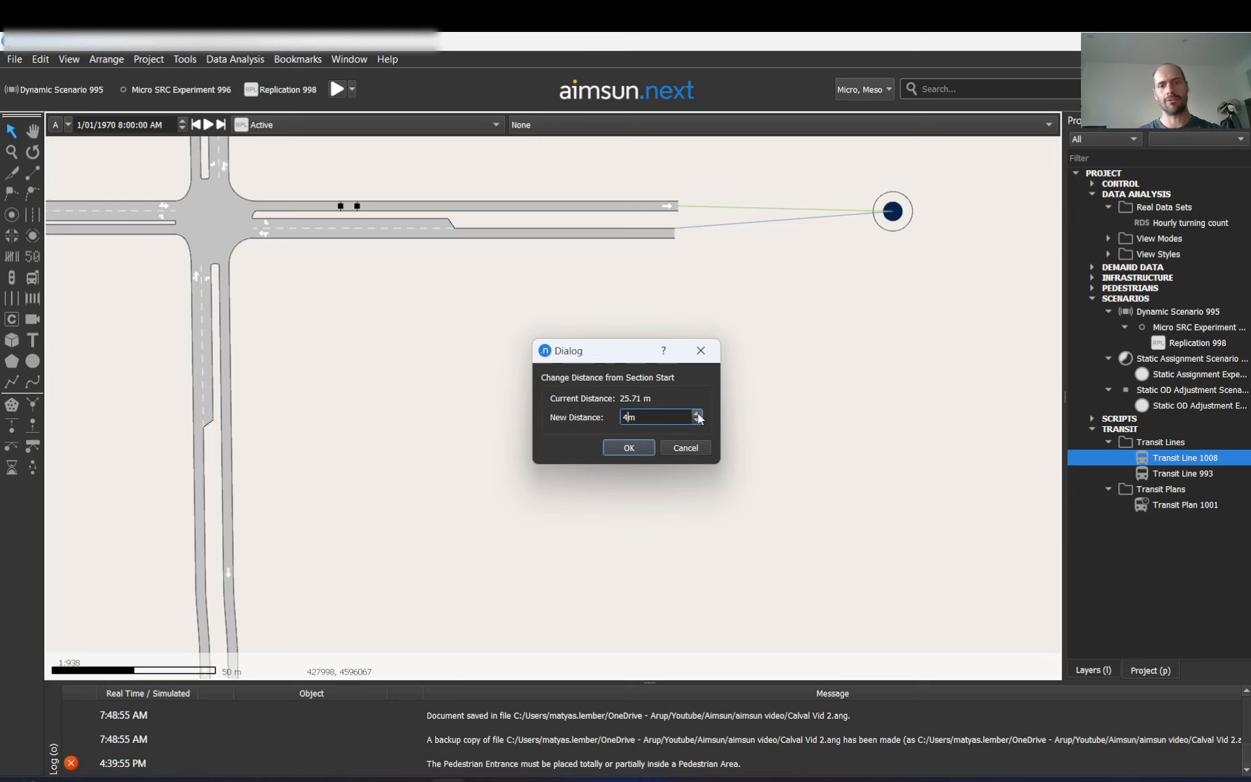
{"action": "key", "text": "Return"}
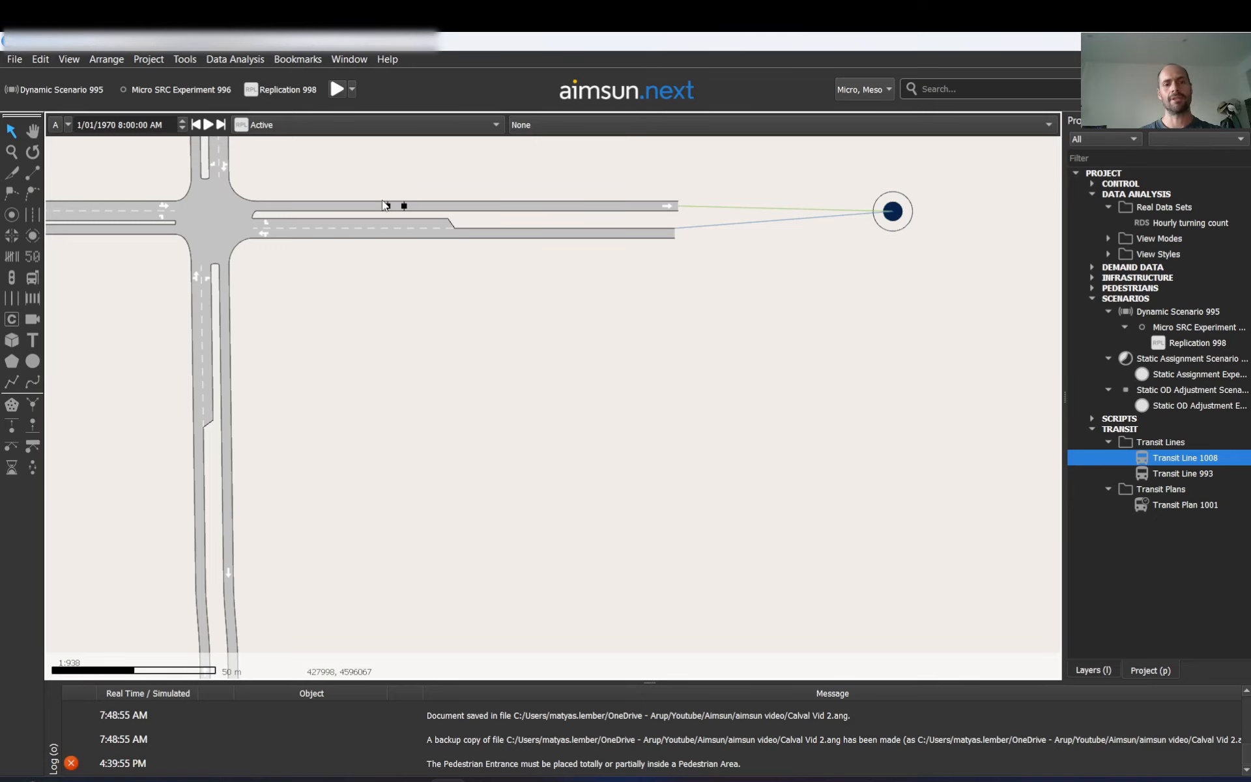
Lengthen the second transit stop westward to about 16 m.
{"action": "scroll", "coordinate": [385, 205], "scroll_direction": "up", "scroll_amount": 5}
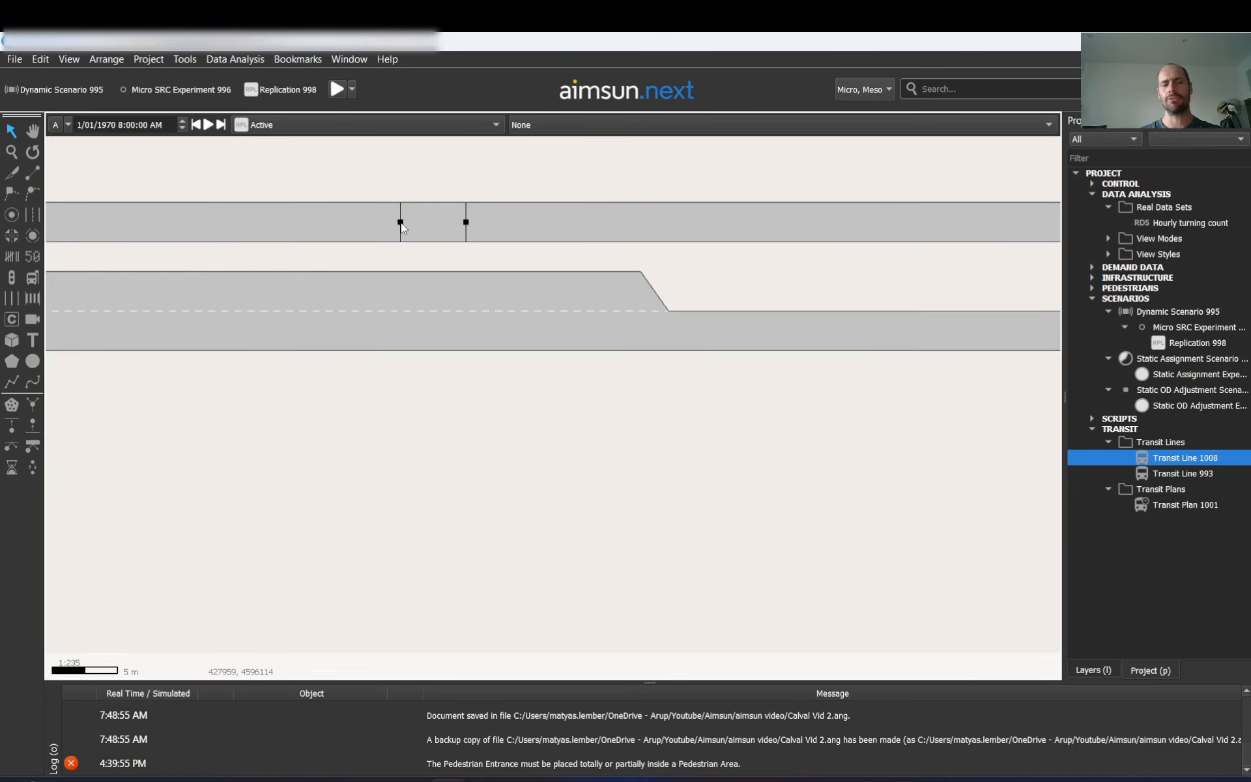
{"action": "left_click_drag", "start_coordinate": [400, 222], "coordinate": [260, 224]}
{"action": "left_click", "coordinate": [305, 160]}
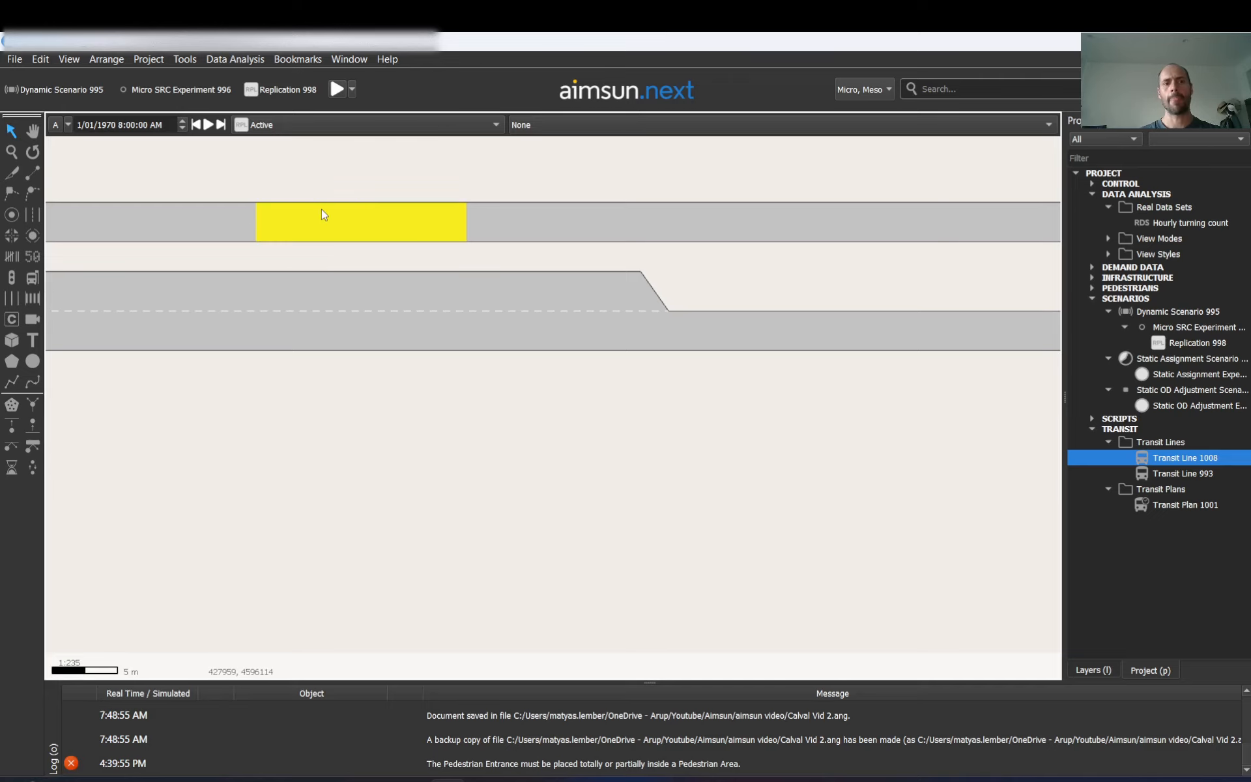
Route the new transit line from western entry section 747 to eastern exit section 790 and assign its stops automatically.
{"action": "scroll", "coordinate": [443, 254], "scroll_direction": "down", "scroll_amount": 7}
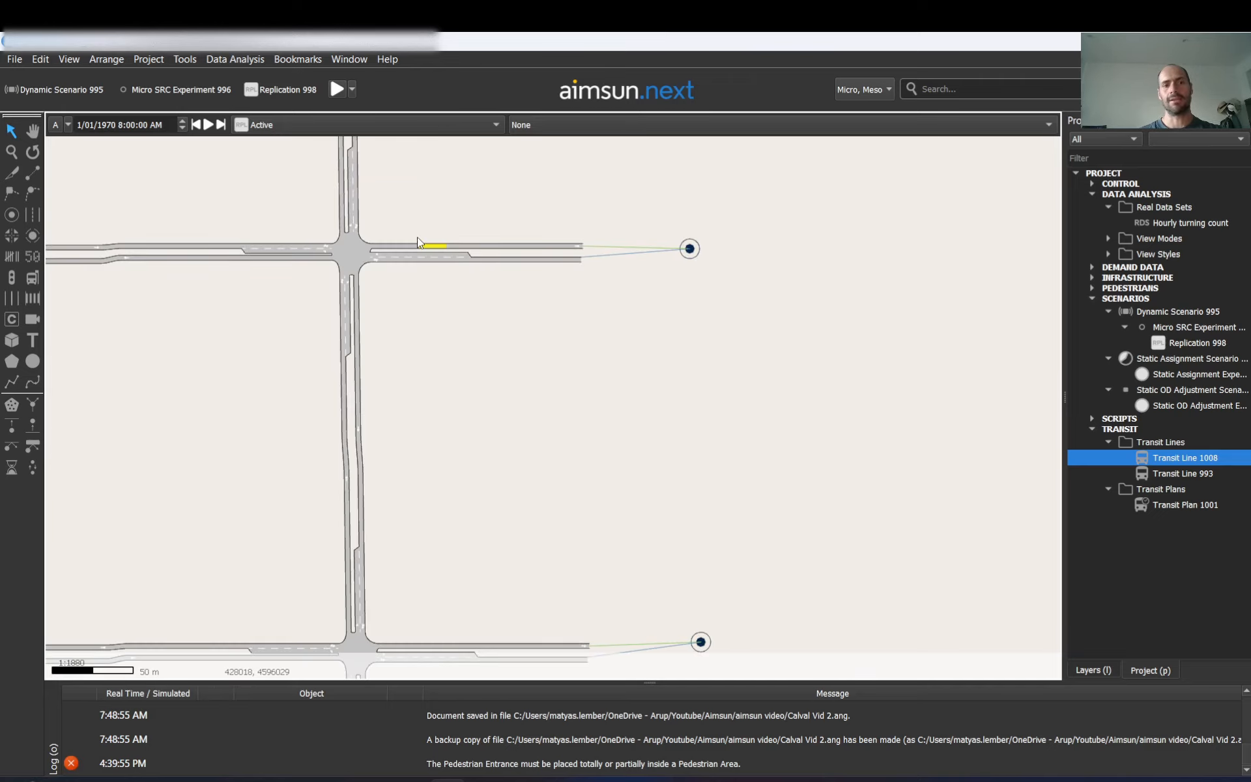
{"action": "double_click", "coordinate": [1178, 459]}
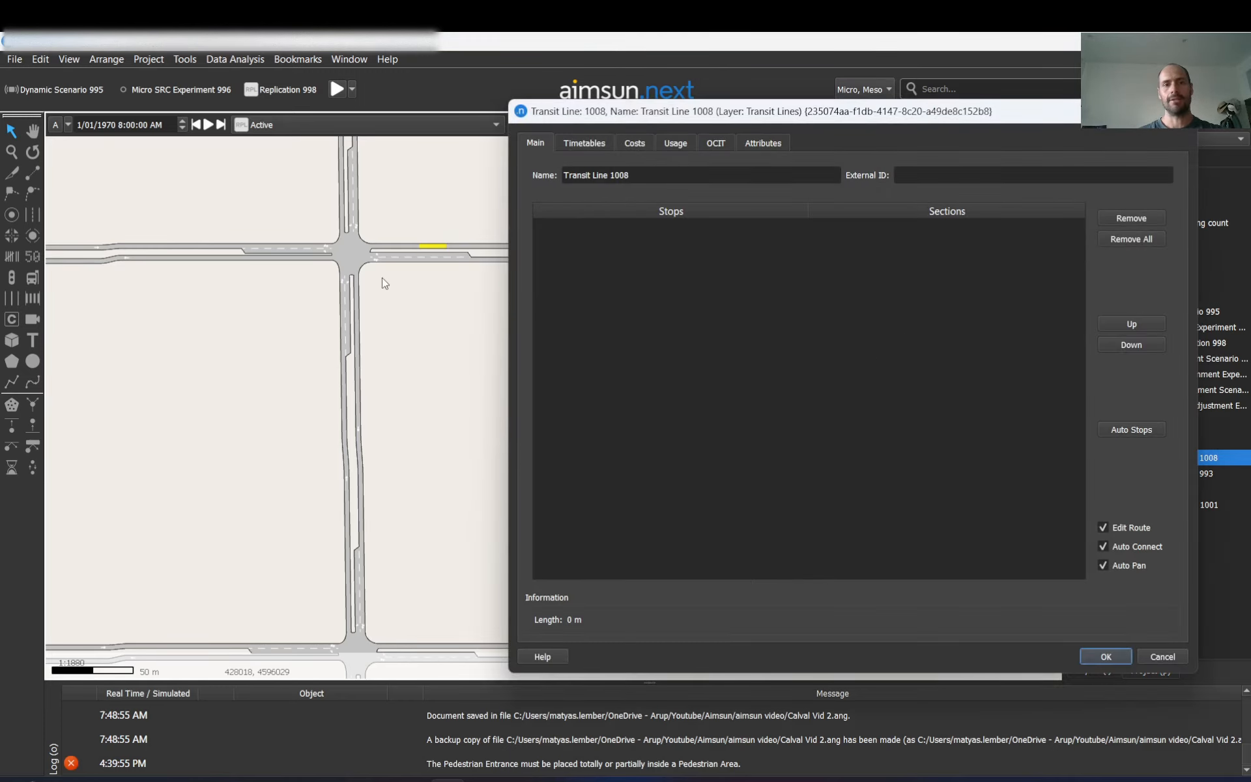
{"action": "scroll", "coordinate": [455, 253], "scroll_direction": "down", "scroll_amount": 5}
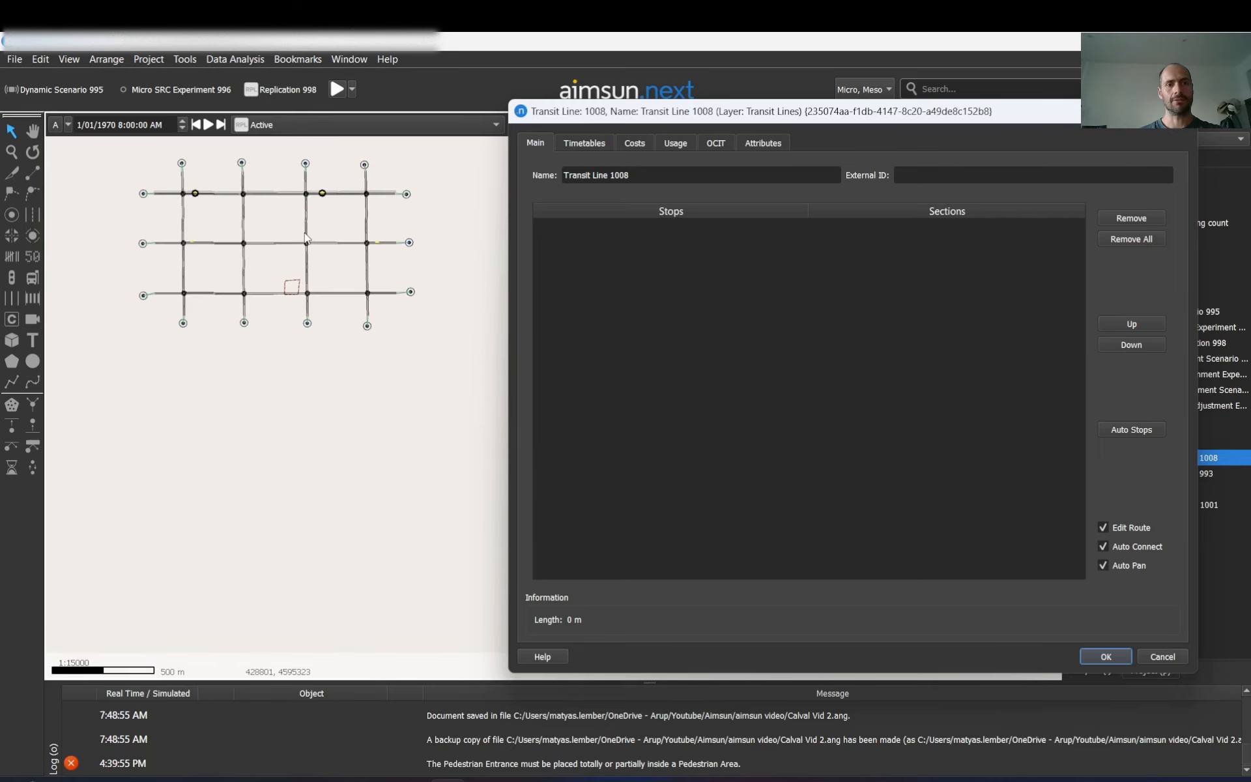
{"action": "scroll", "coordinate": [160, 246], "scroll_direction": "up", "scroll_amount": 7}
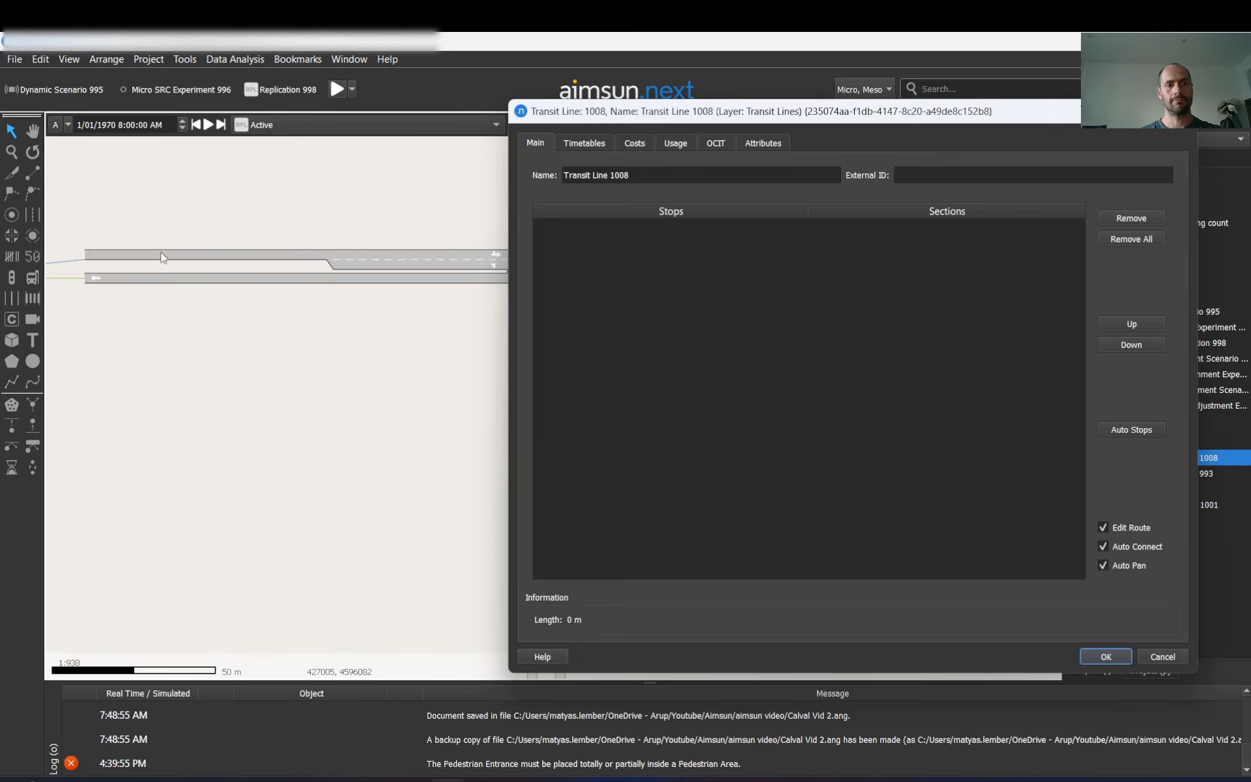
{"action": "left_click", "coordinate": [164, 259]}
{"action": "scroll", "coordinate": [163, 259], "scroll_direction": "down", "scroll_amount": 7}
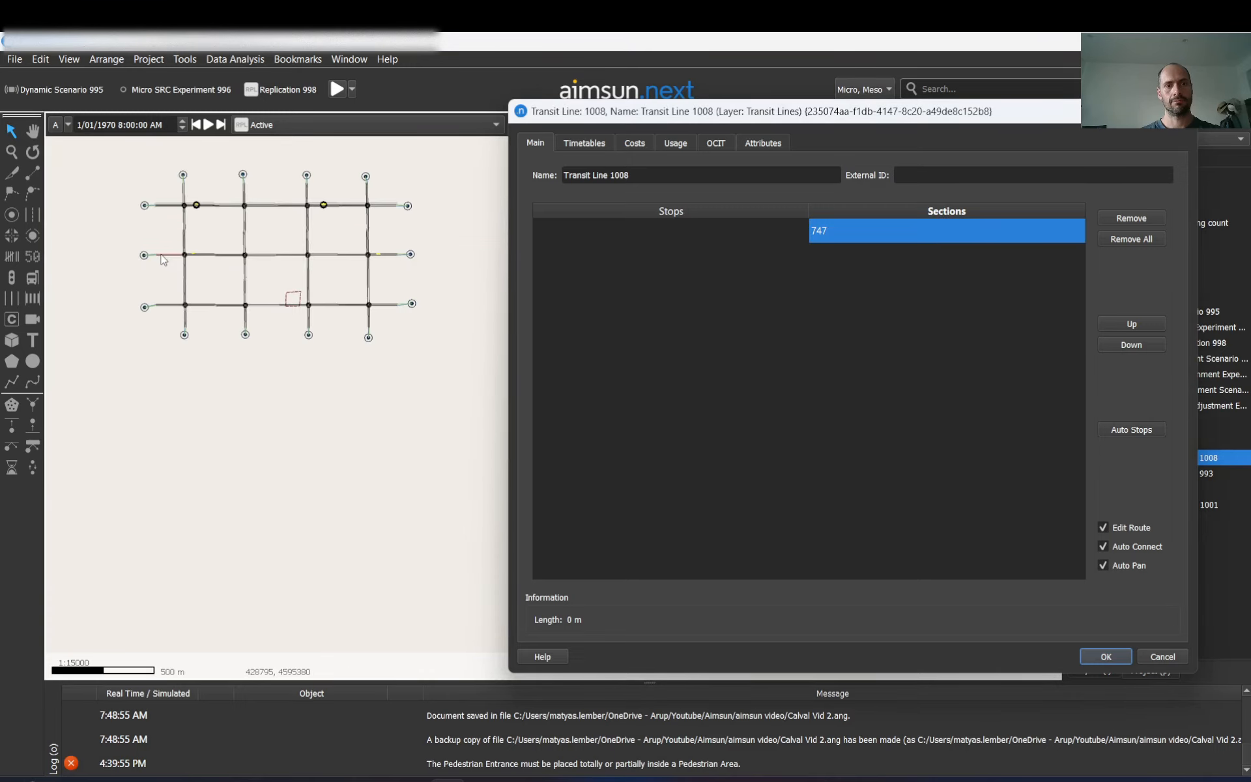
{"action": "scroll", "coordinate": [400, 256], "scroll_direction": "up", "scroll_amount": 7}
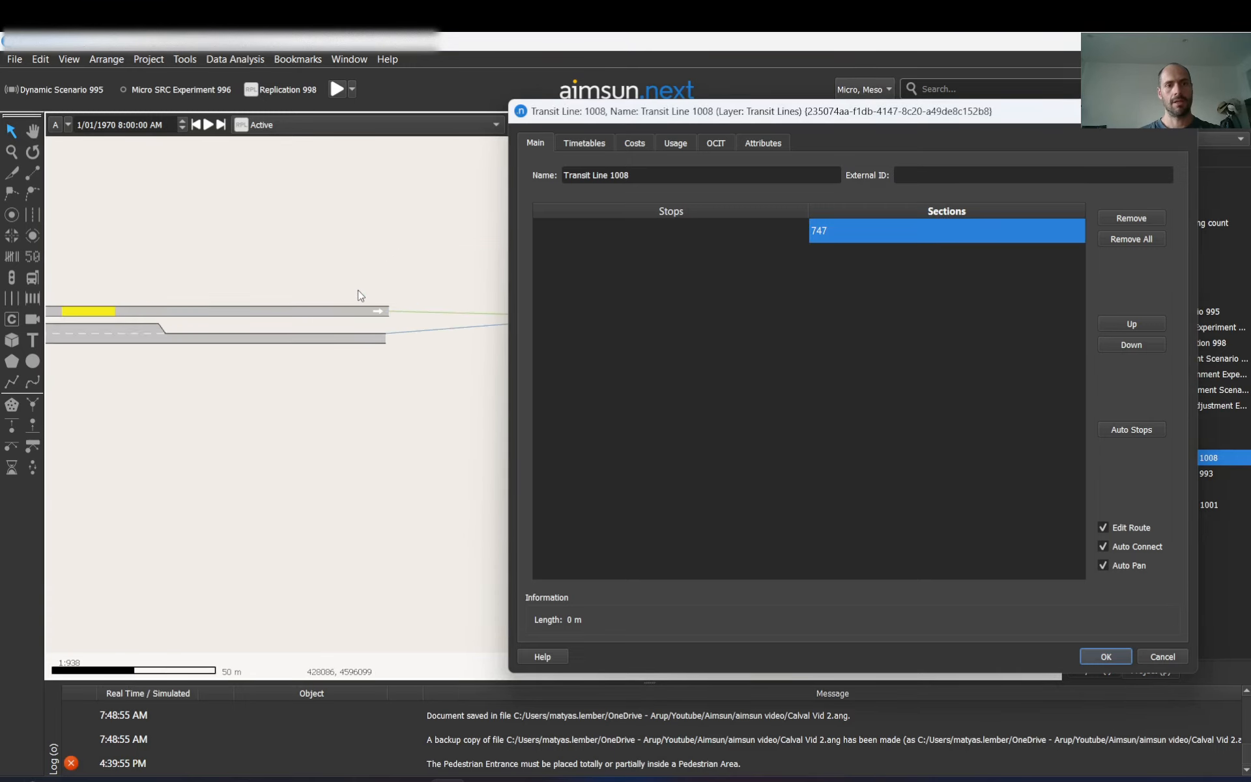
{"action": "left_click", "coordinate": [320, 313]}
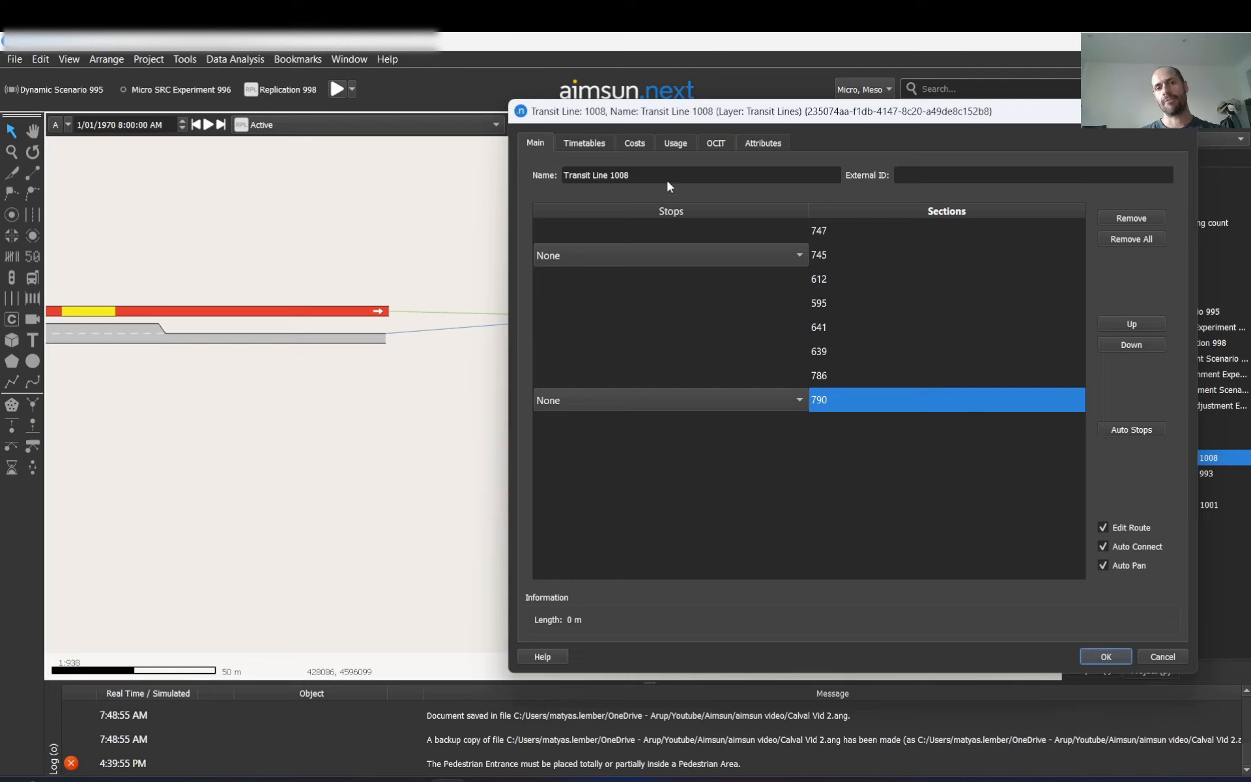
{"action": "left_click", "coordinate": [1137, 431]}
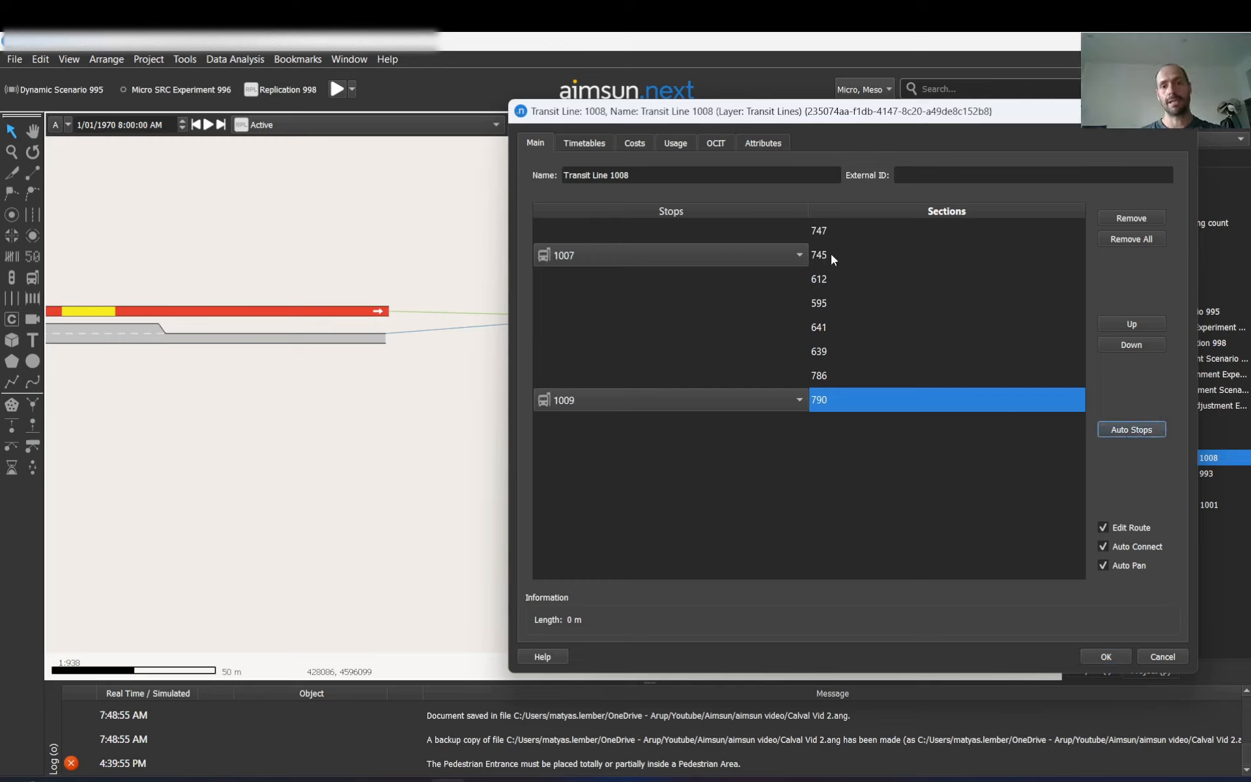
Clear the stop on section 745 and reassign the transit line's stops automatically.
{"action": "left_click", "coordinate": [794, 254]}
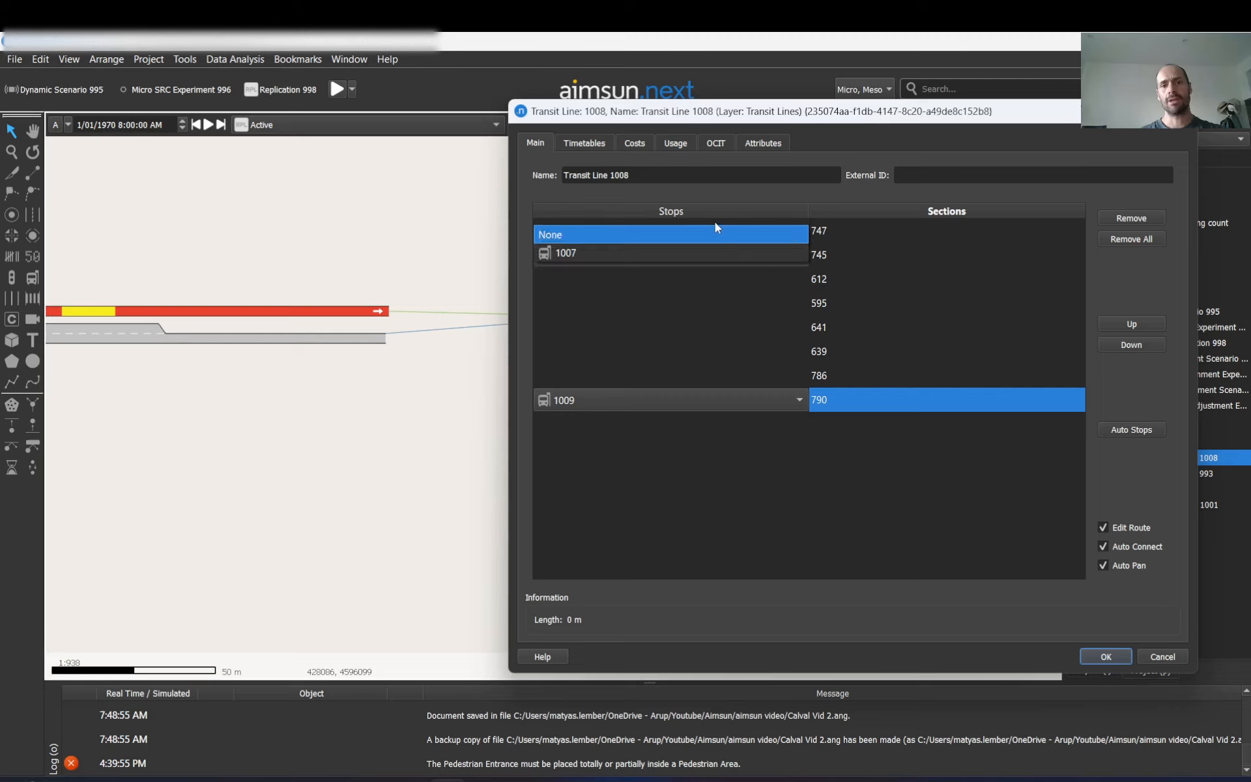
{"action": "left_click", "coordinate": [698, 235]}
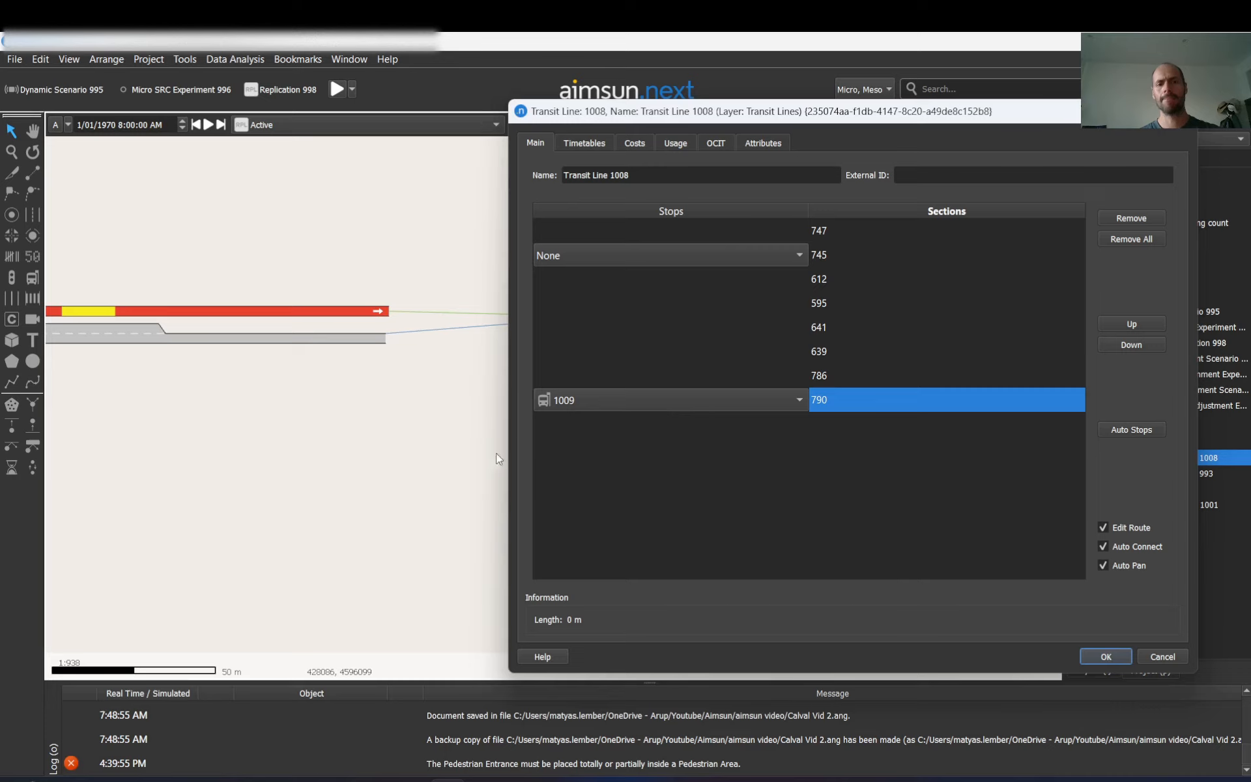
{"action": "left_click", "coordinate": [1141, 427]}
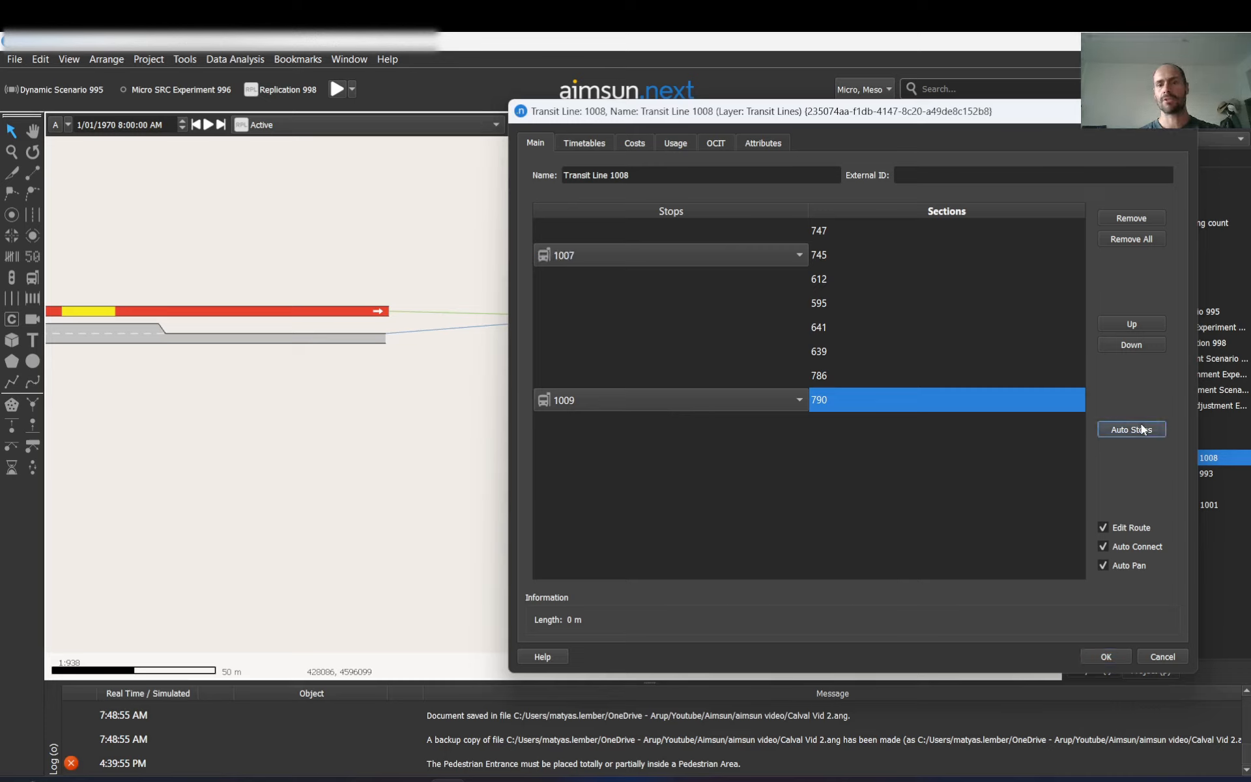
Create a timetable for the transit line and add a schedule with an initial time of 08:00:00.
{"action": "left_click", "coordinate": [584, 145]}
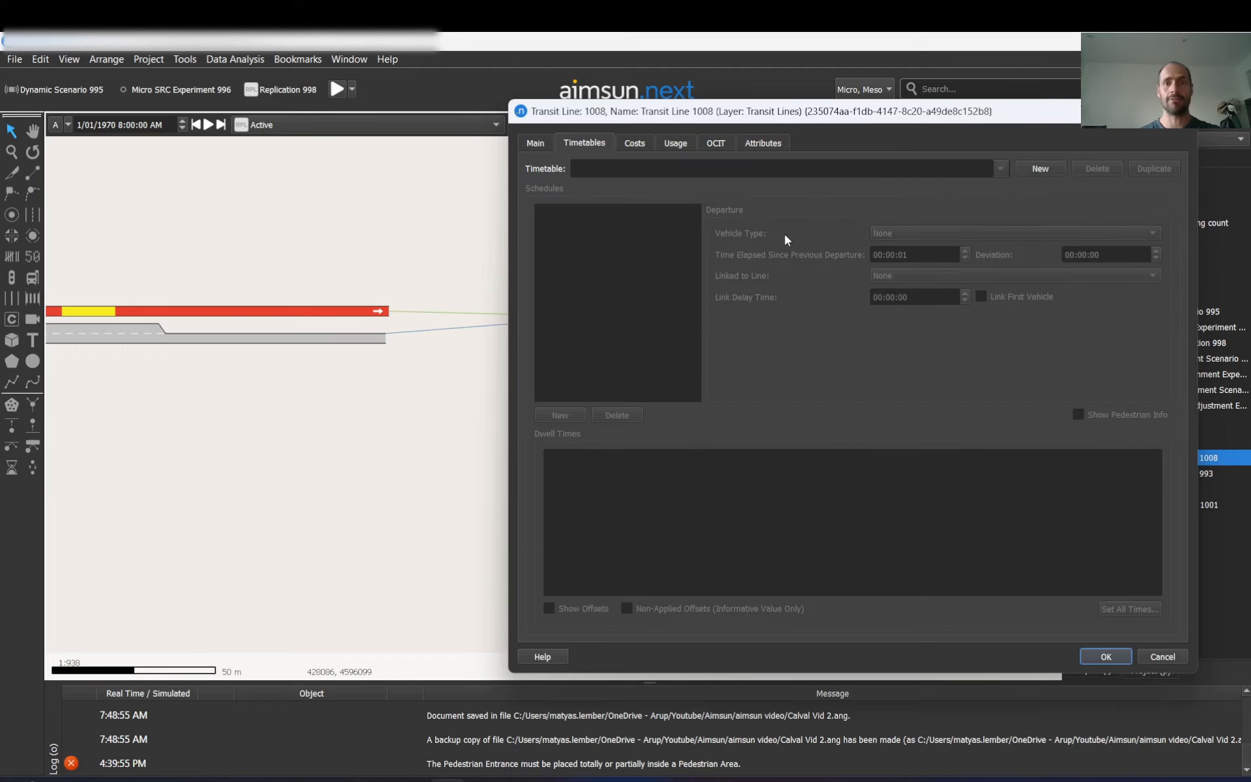
{"action": "left_click", "coordinate": [1045, 164]}
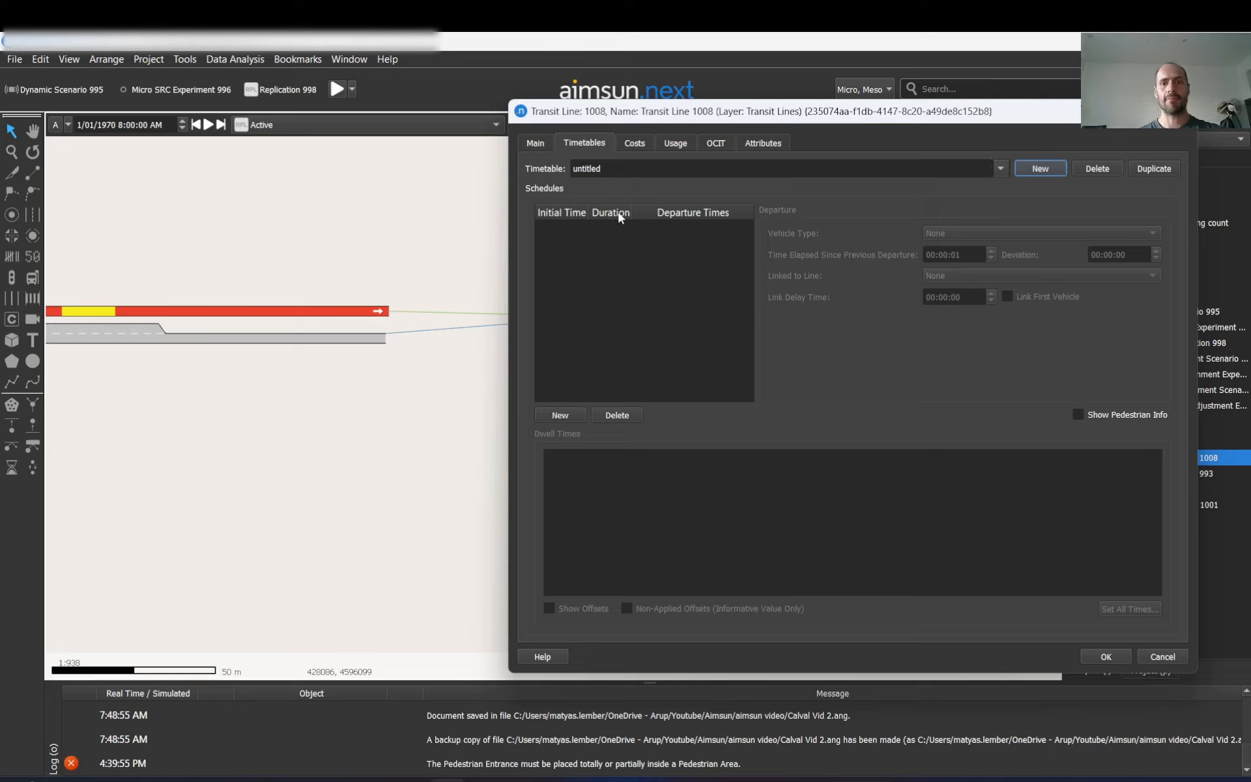
{"action": "left_click", "coordinate": [559, 415]}
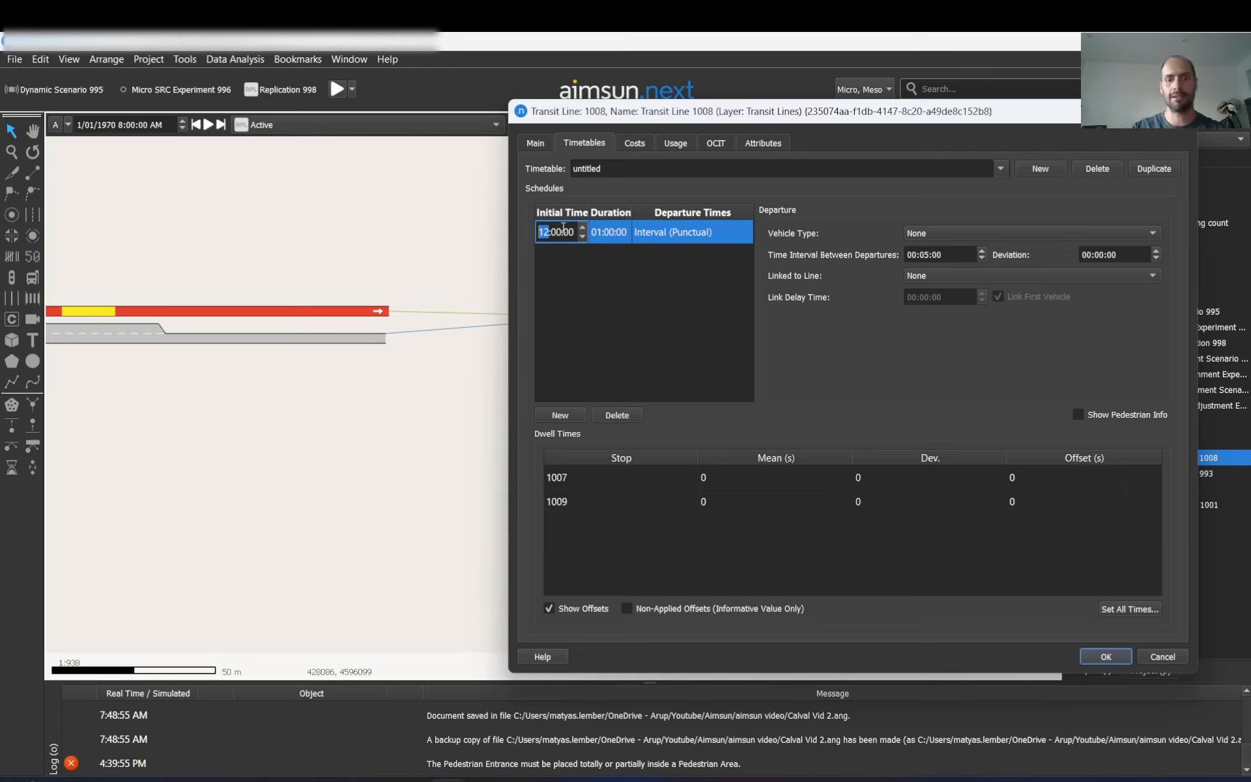
{"action": "type", "text": "08"}
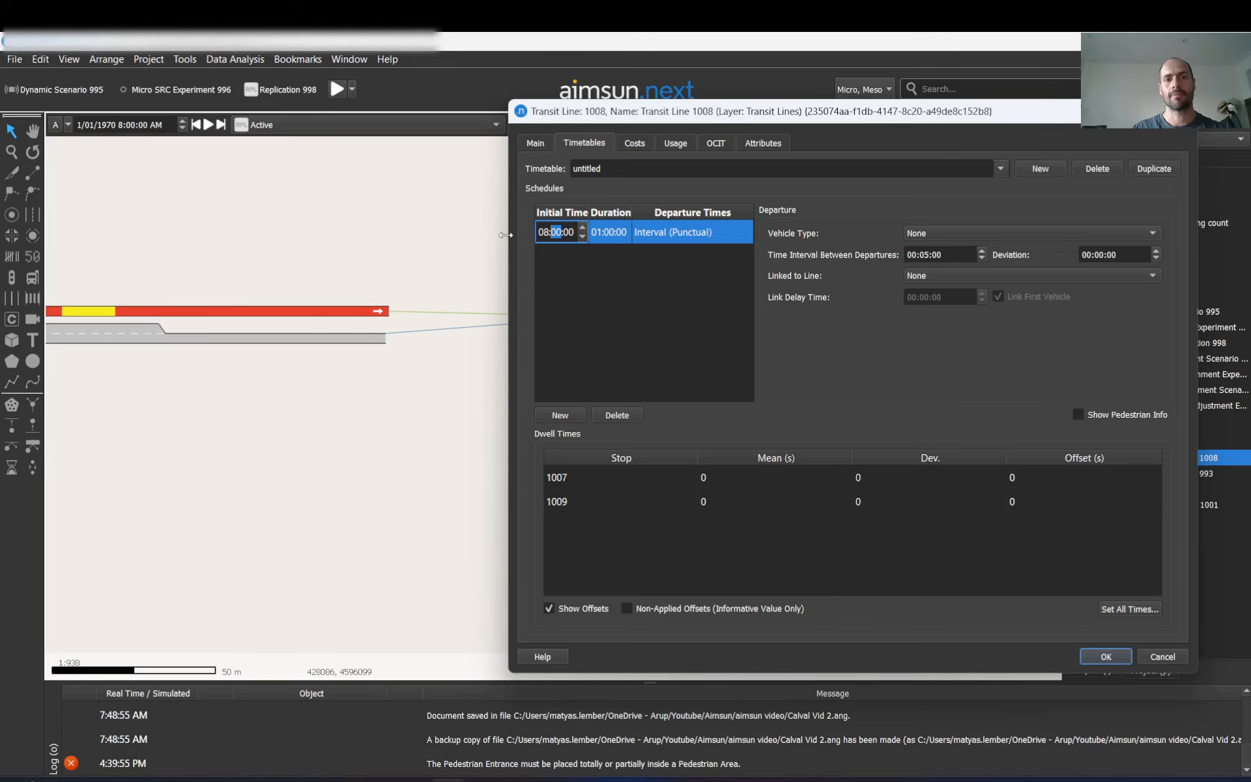
{"action": "left_click_drag", "start_coordinate": [505, 235], "coordinate": [144, 227]}
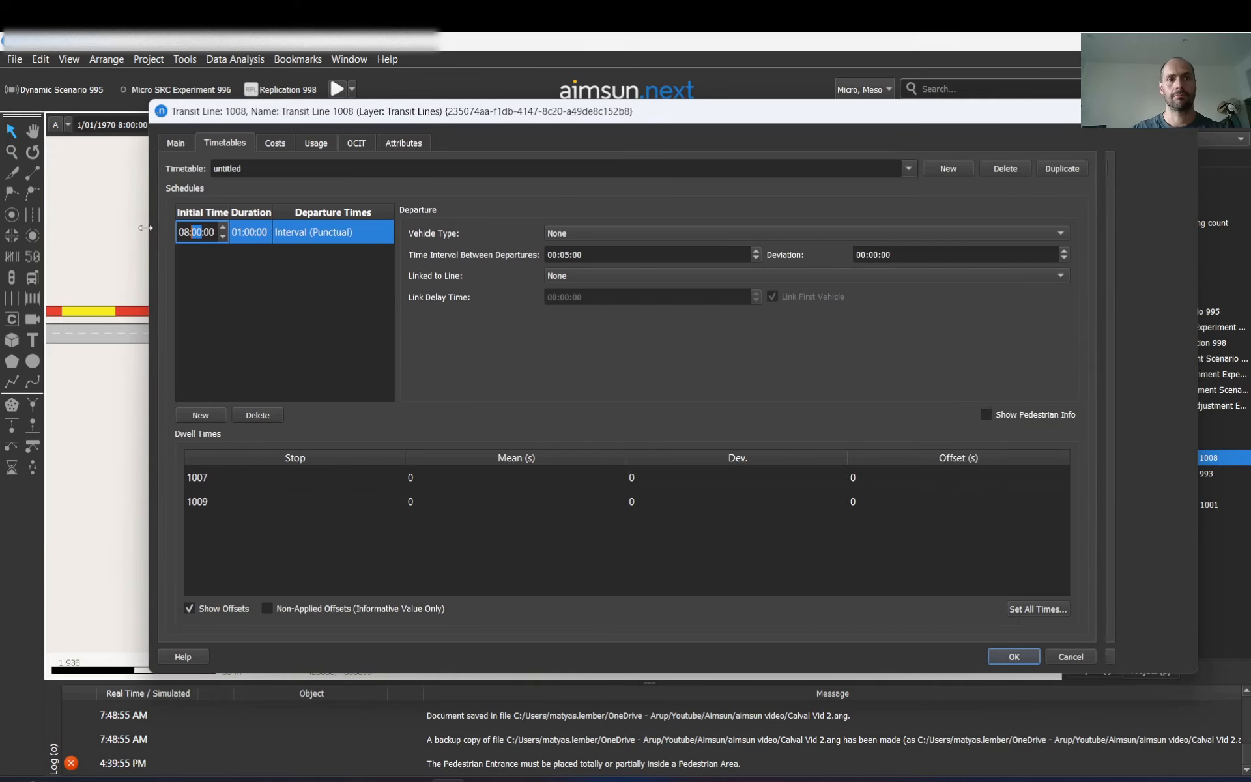
{"action": "left_click", "coordinate": [244, 231]}
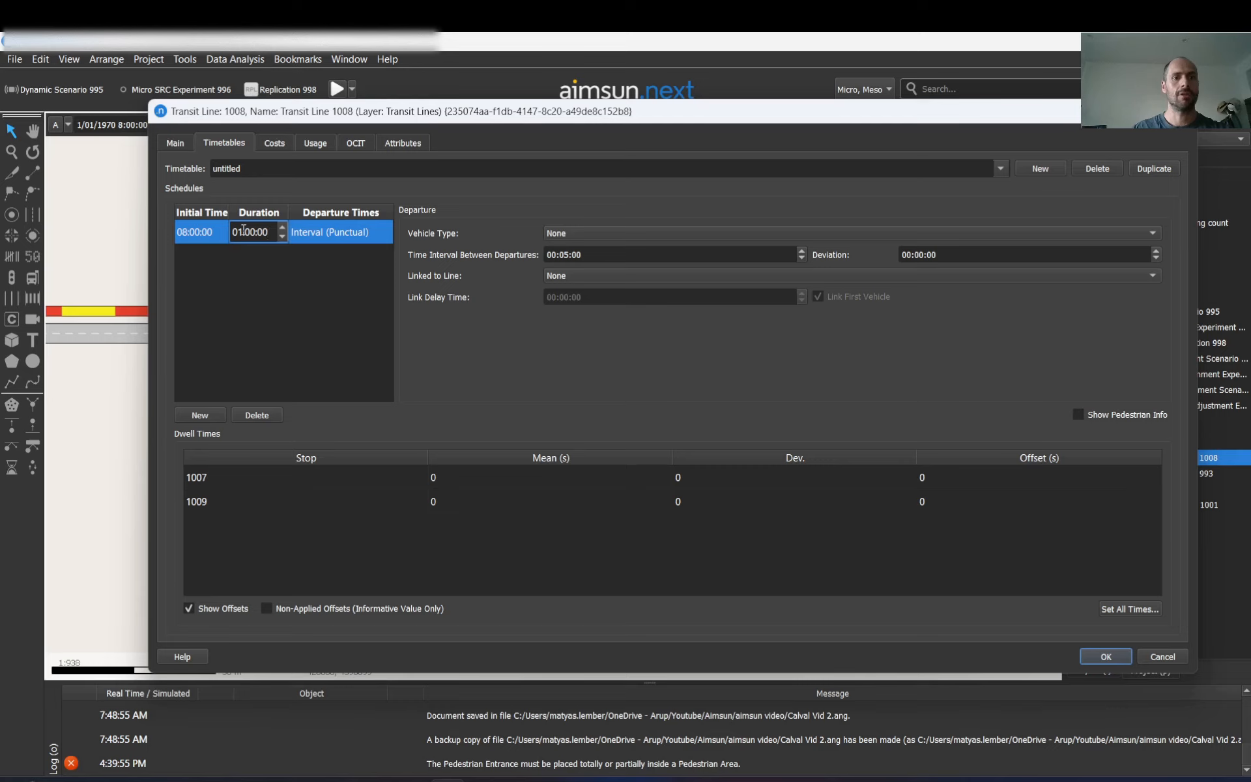
Try Fixed departure times for the schedule and return to Interval (Punctual).
{"action": "left_click", "coordinate": [375, 233]}
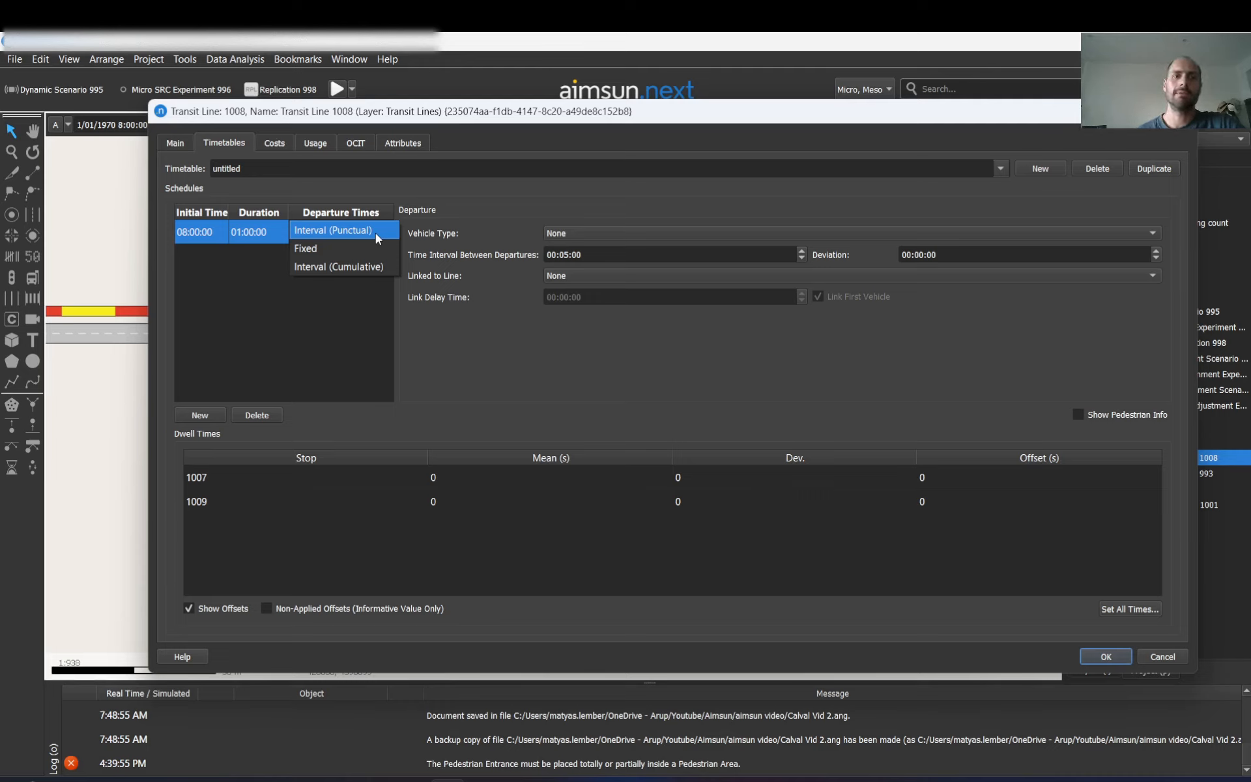
{"action": "left_click", "coordinate": [314, 250]}
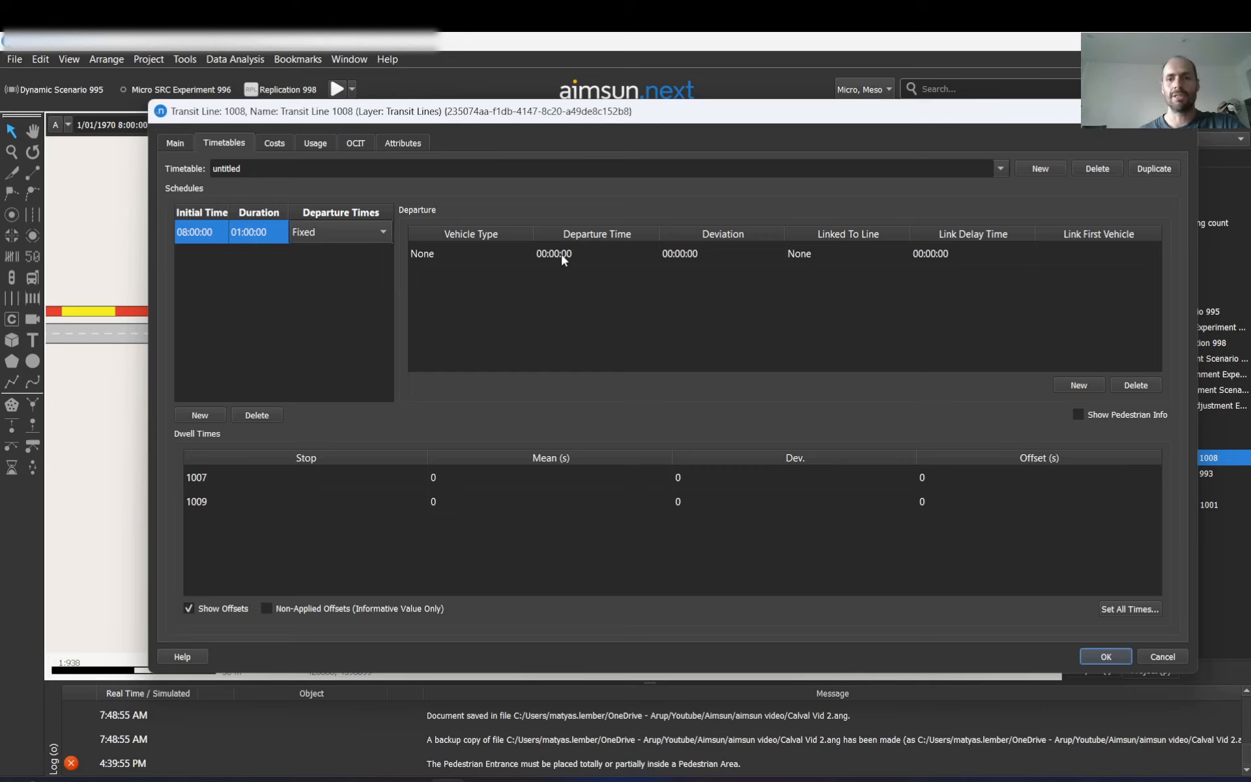
{"action": "left_click", "coordinate": [373, 244]}
{"action": "left_click", "coordinate": [327, 220]}
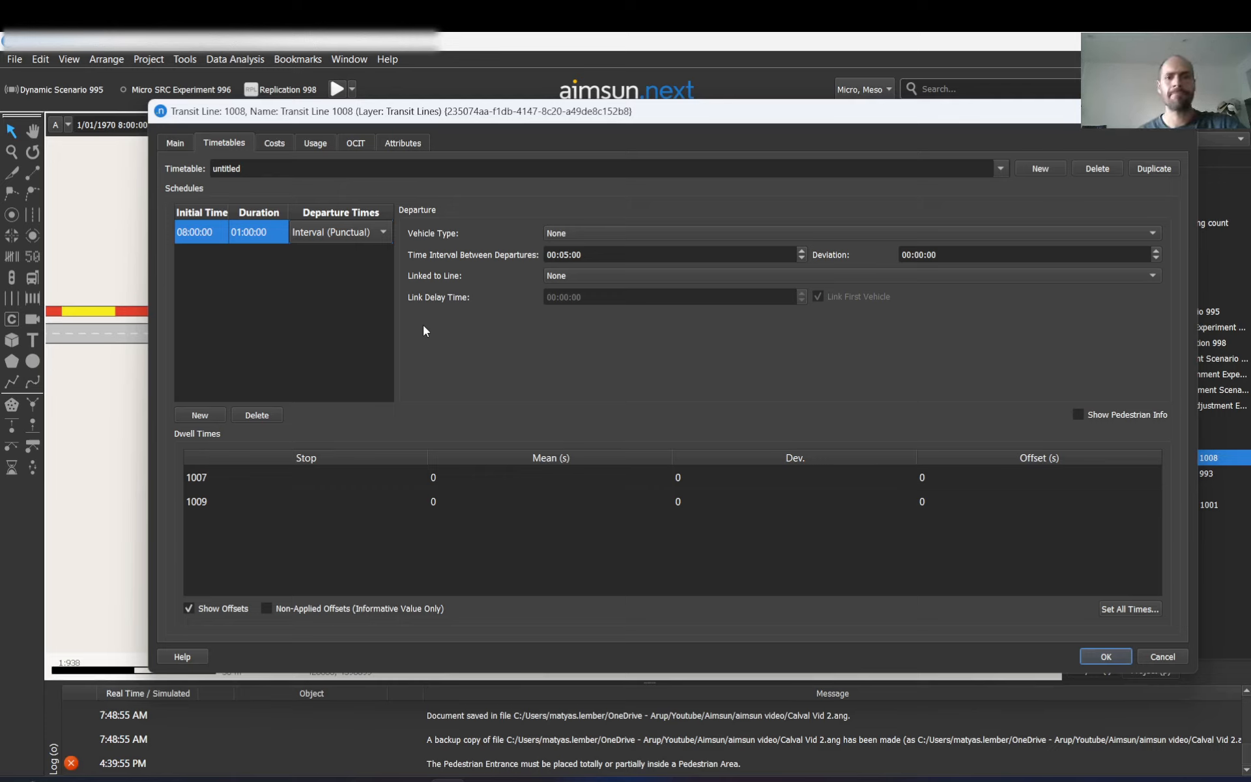
Set the schedule's departure times to Interval (Cumulative) with a deviation of 00:01:00.
{"action": "left_click", "coordinate": [566, 256]}
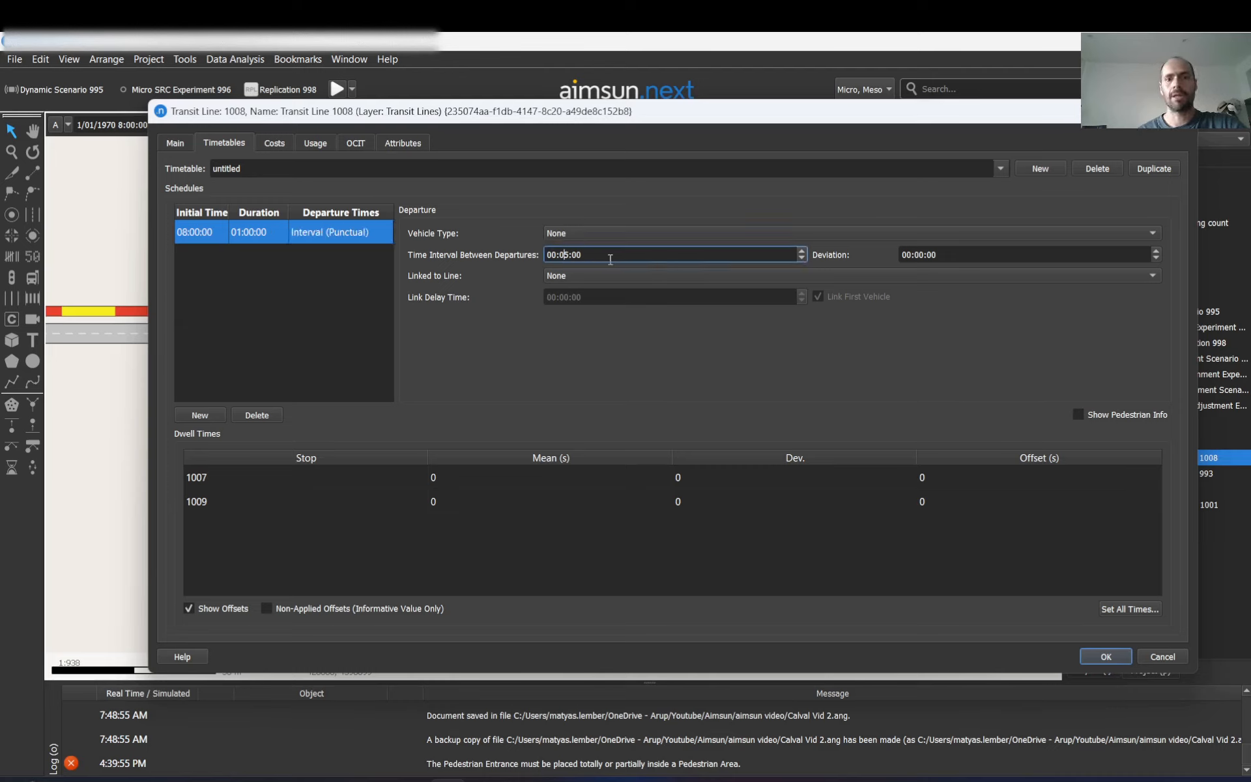
{"action": "left_click", "coordinate": [913, 254]}
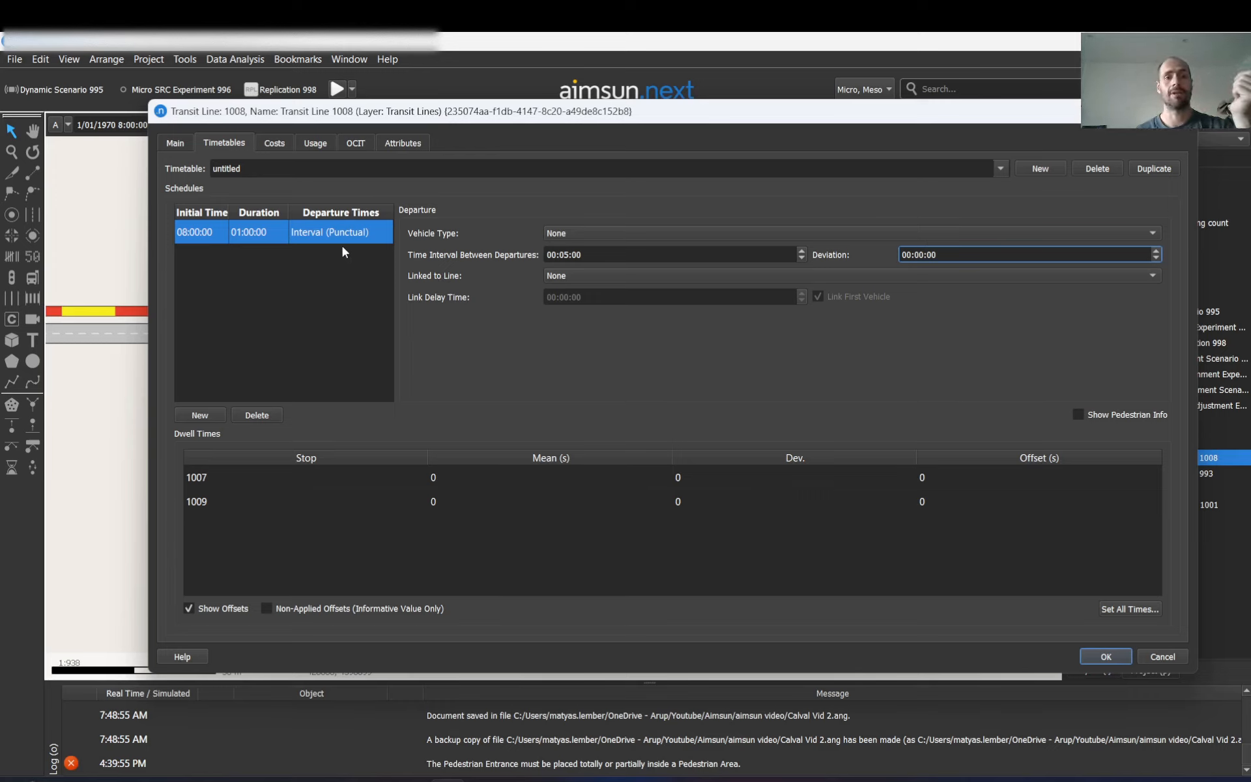
{"action": "left_click", "coordinate": [381, 234]}
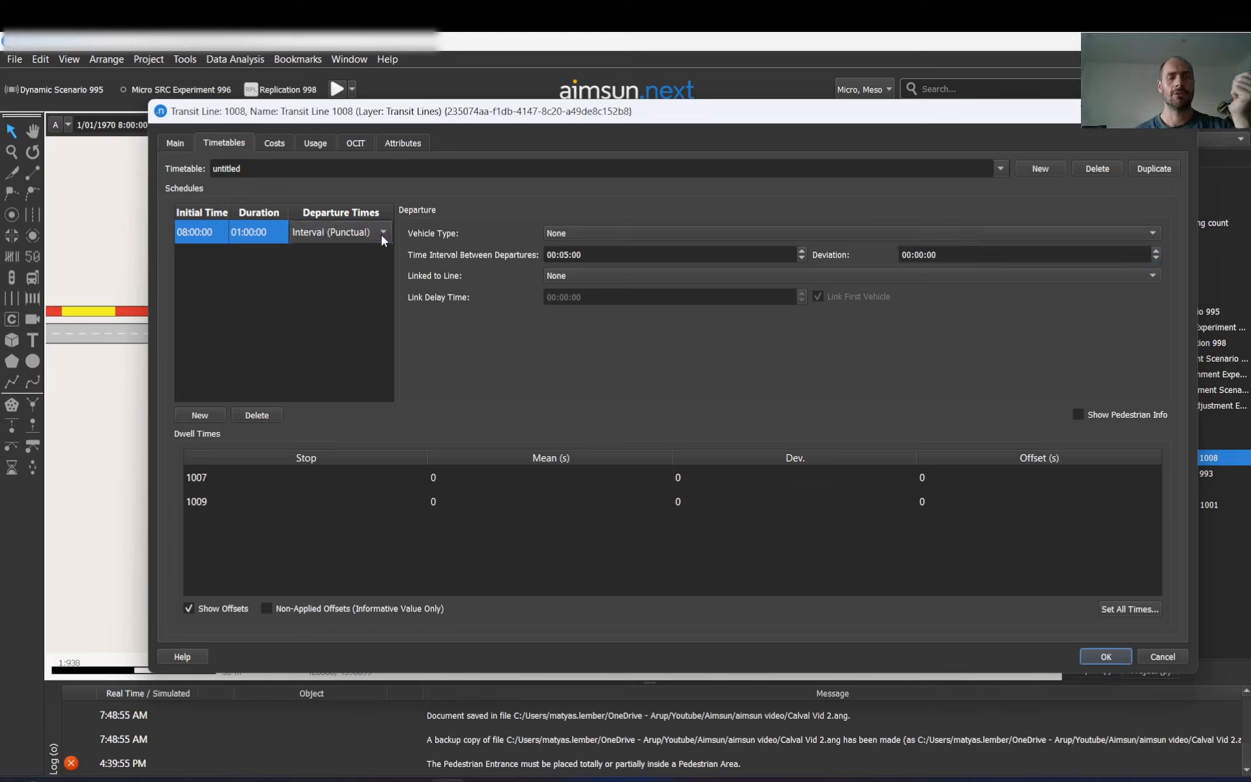
{"action": "left_click", "coordinate": [381, 234]}
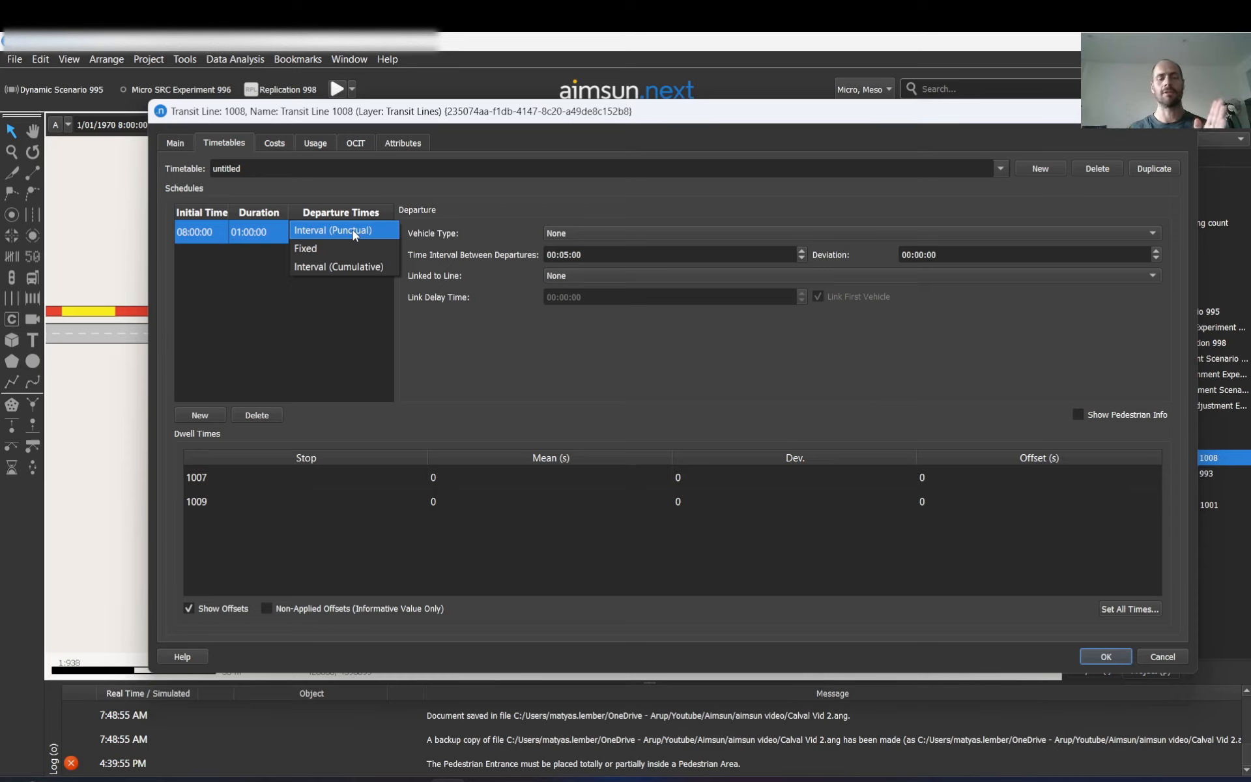
{"action": "left_click", "coordinate": [369, 267]}
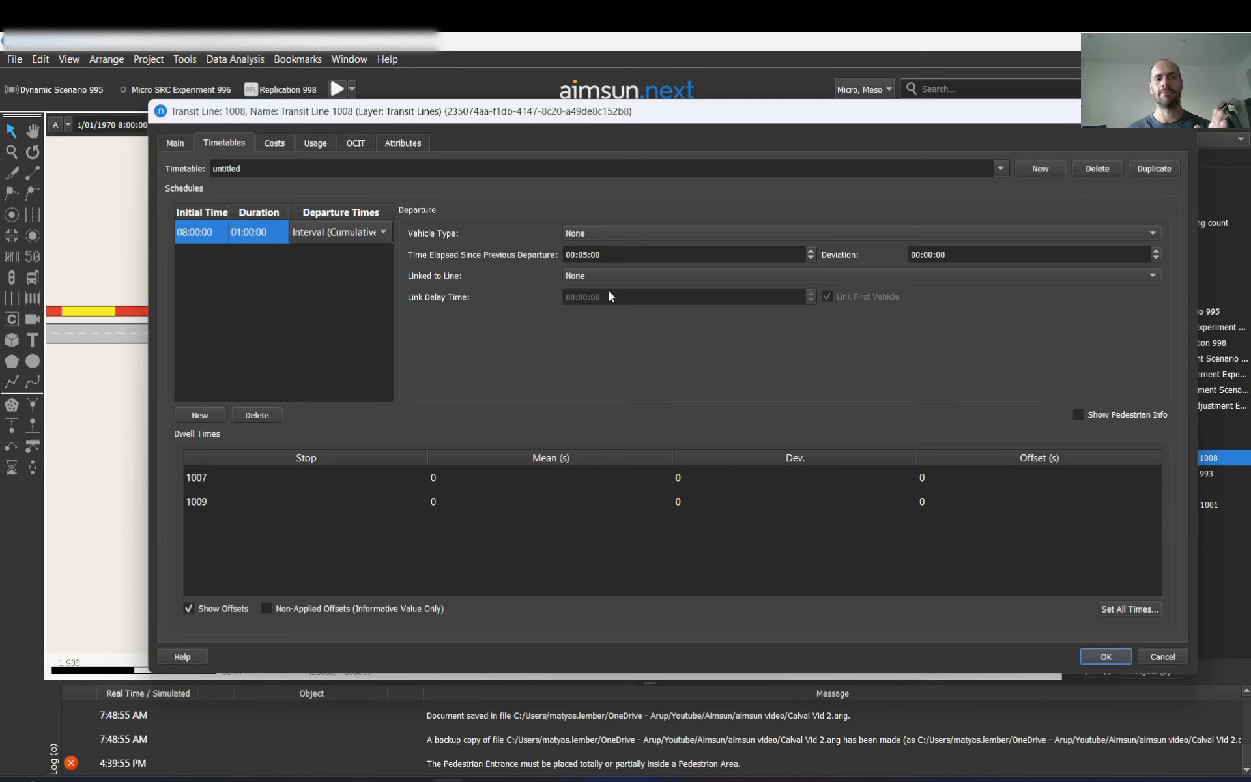
{"action": "left_click", "coordinate": [931, 254]}
{"action": "scroll", "coordinate": [931, 253], "scroll_direction": "up", "scroll_amount": 1}
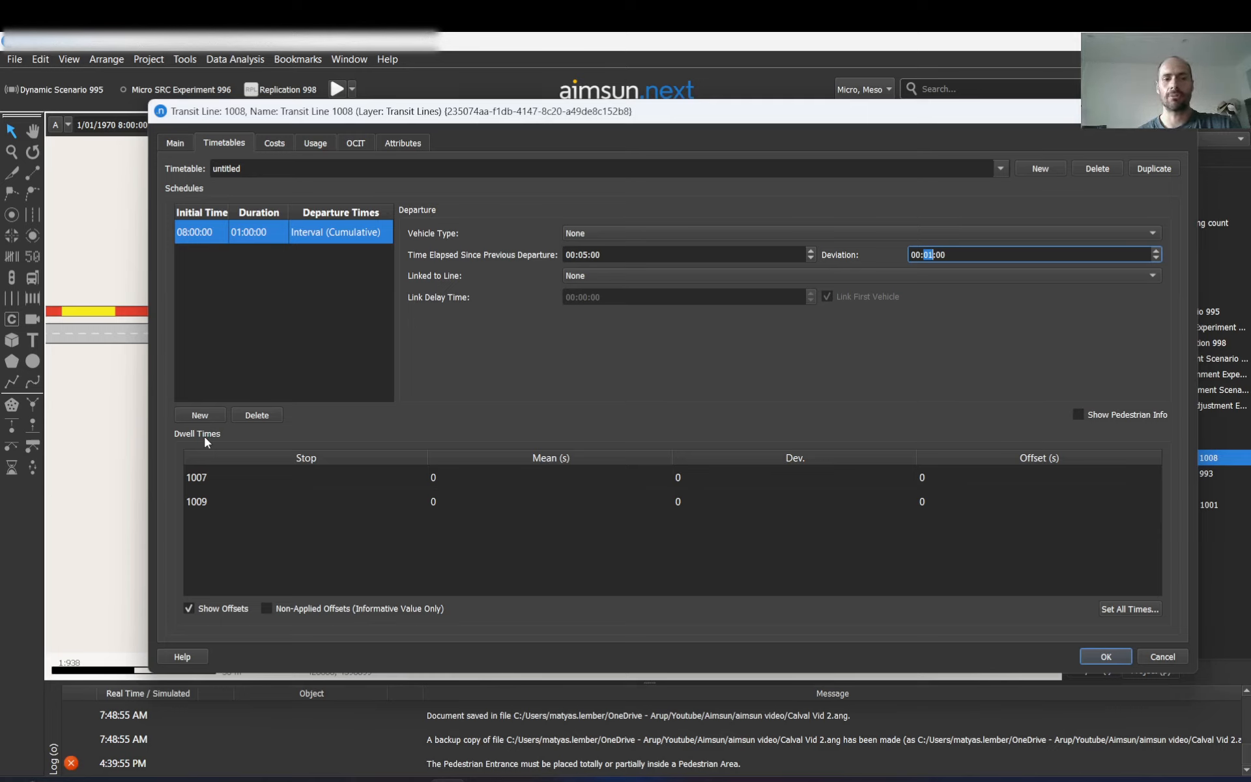
Set the dwell time of stop 1007 to a mean of 10 s and a deviation of 1.
{"action": "double_click", "coordinate": [475, 479]}
{"action": "double_click", "coordinate": [763, 481]}
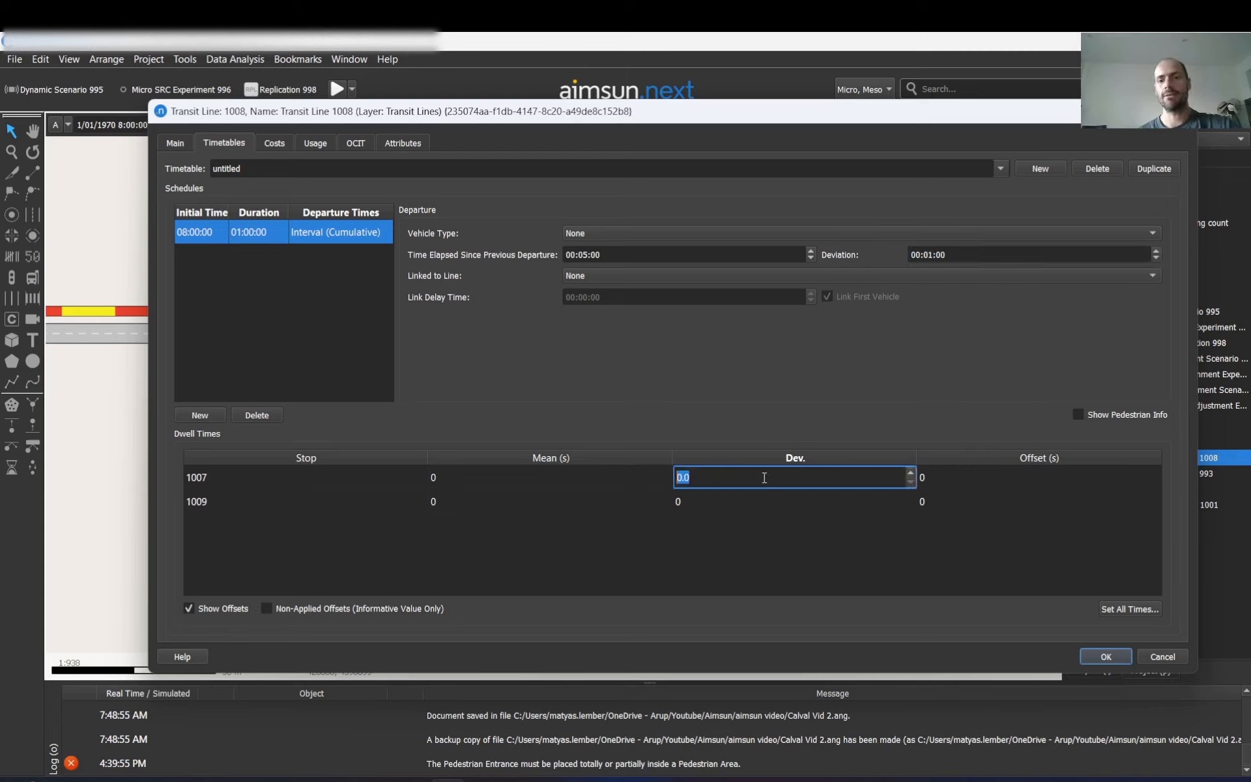
{"action": "double_click", "coordinate": [948, 481]}
{"action": "double_click", "coordinate": [507, 483]}
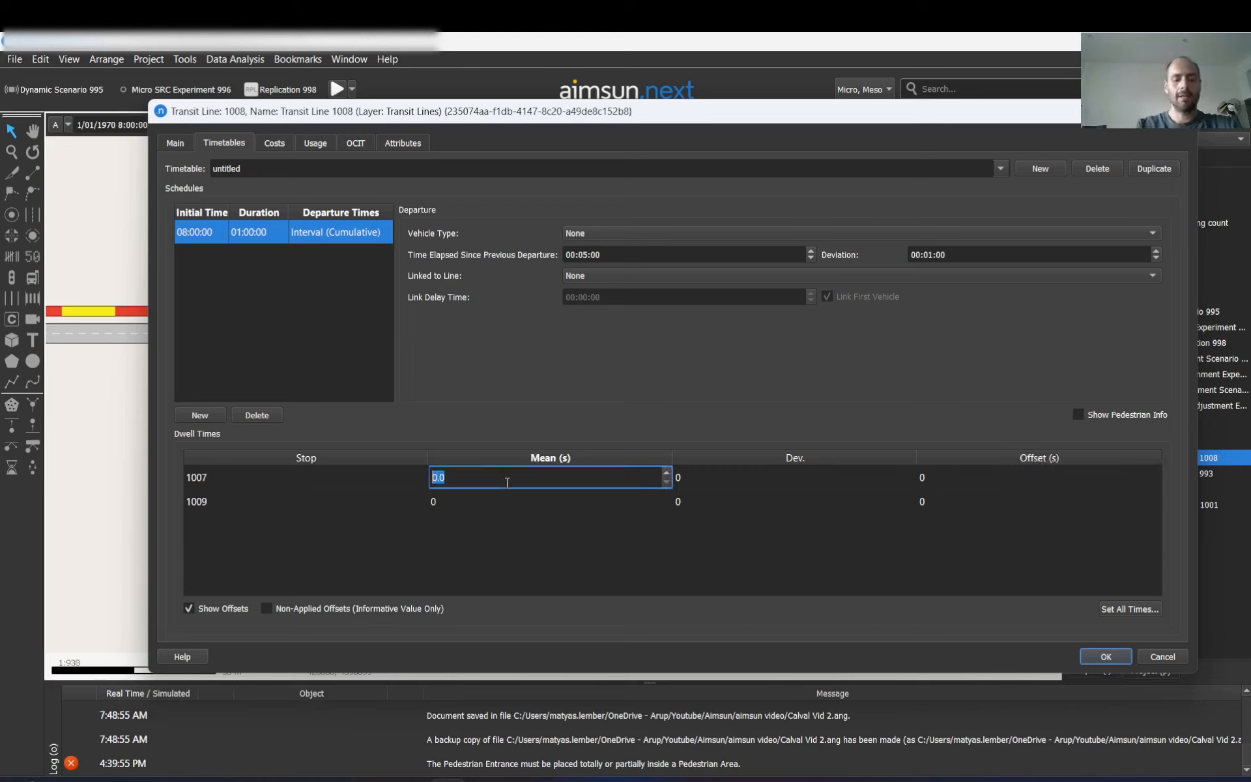
{"action": "type", "text": "10"}
{"action": "key", "text": "Return"}
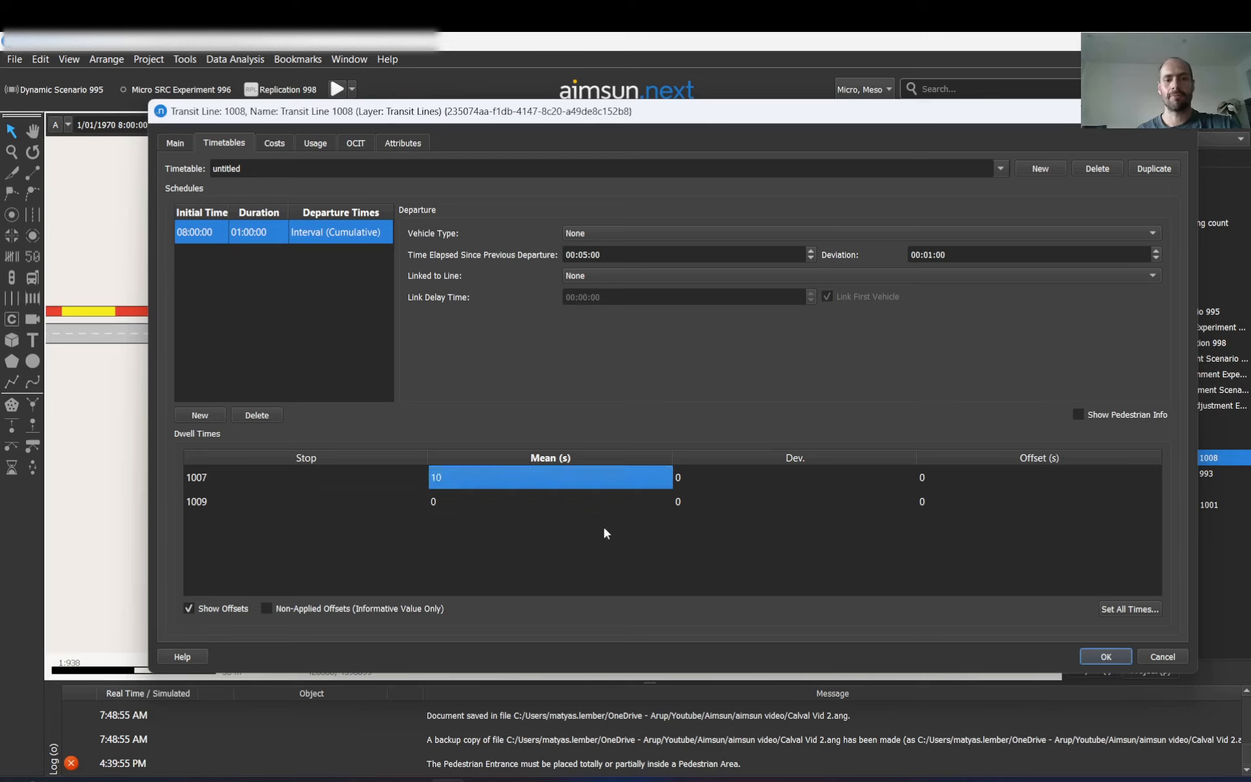
{"action": "double_click", "coordinate": [729, 477]}
{"action": "type", "text": "1"}
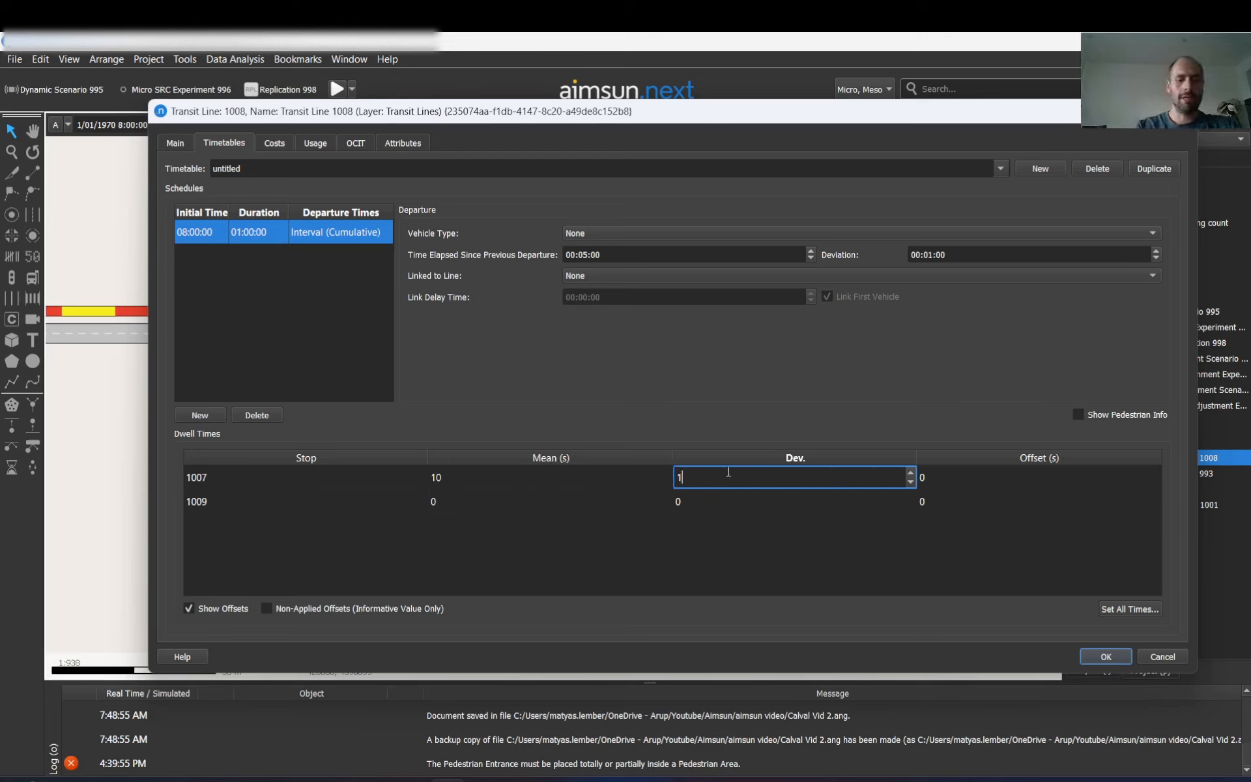
{"action": "key", "text": "Return"}
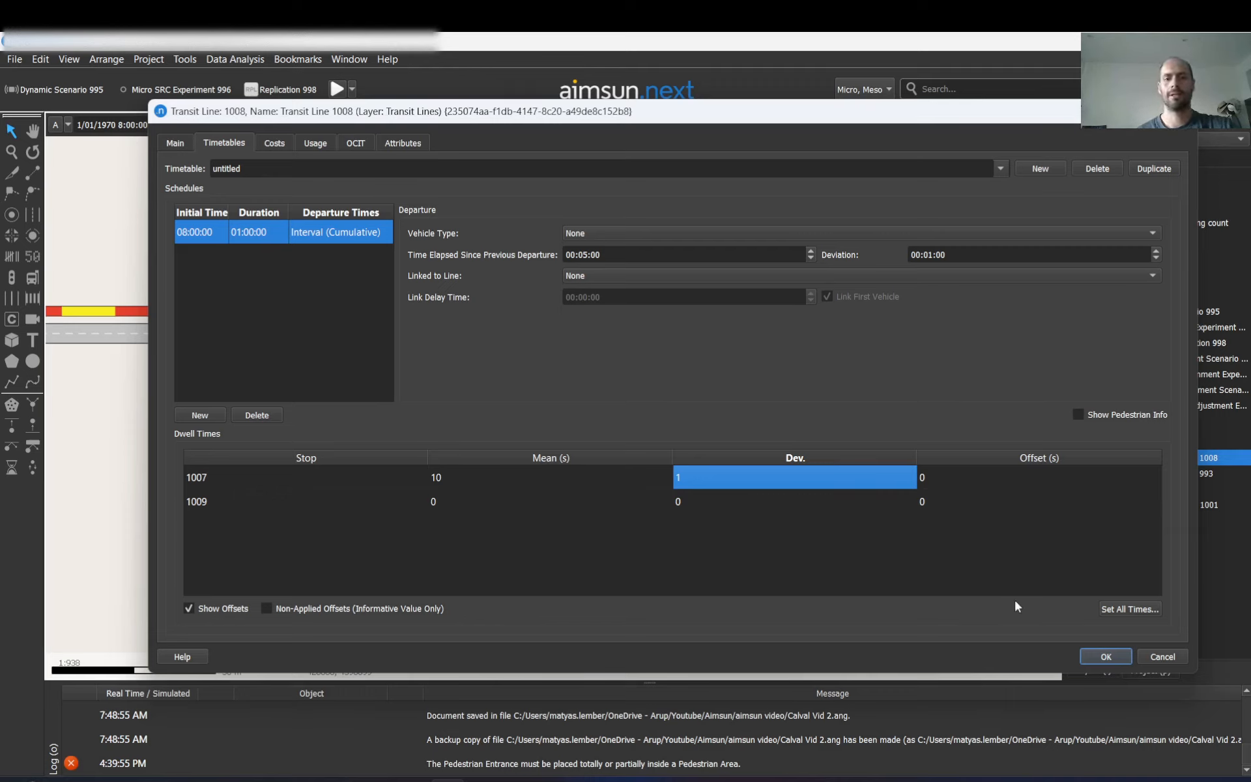
Apply a common dwell time to all stops, with a mean of 10 and a deviation of 1.
{"action": "left_click", "coordinate": [1126, 611]}
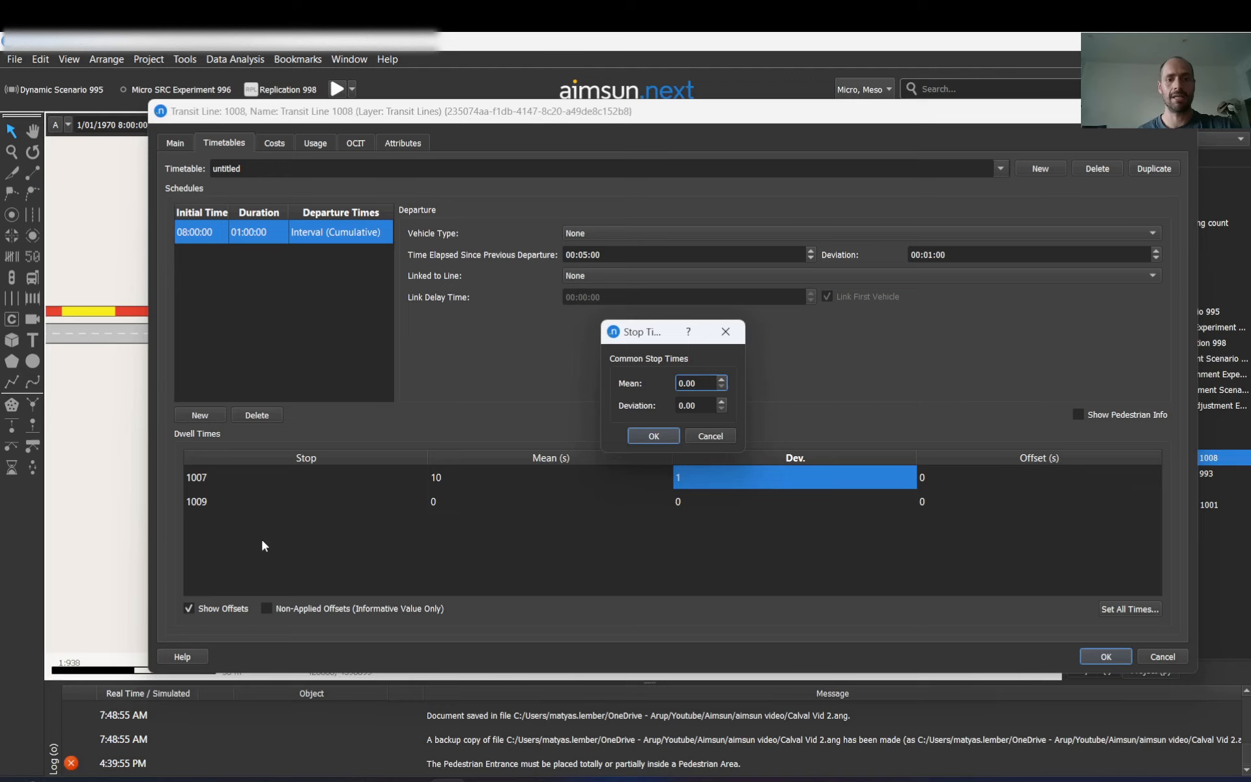
{"action": "left_click", "coordinate": [721, 380]}
{"action": "left_click", "coordinate": [721, 380]}
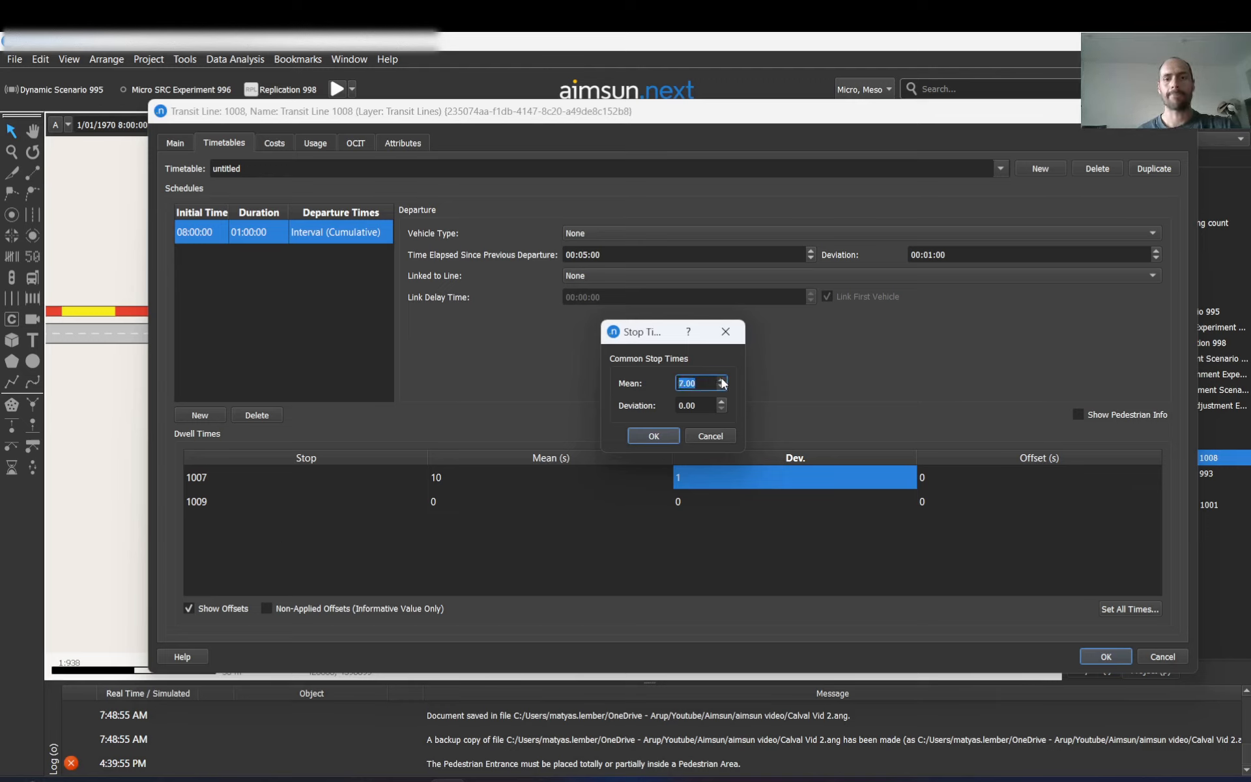
{"action": "left_click", "coordinate": [721, 380]}
{"action": "left_click", "coordinate": [721, 379]}
{"action": "left_click", "coordinate": [721, 380]}
{"action": "left_click", "coordinate": [720, 402]}
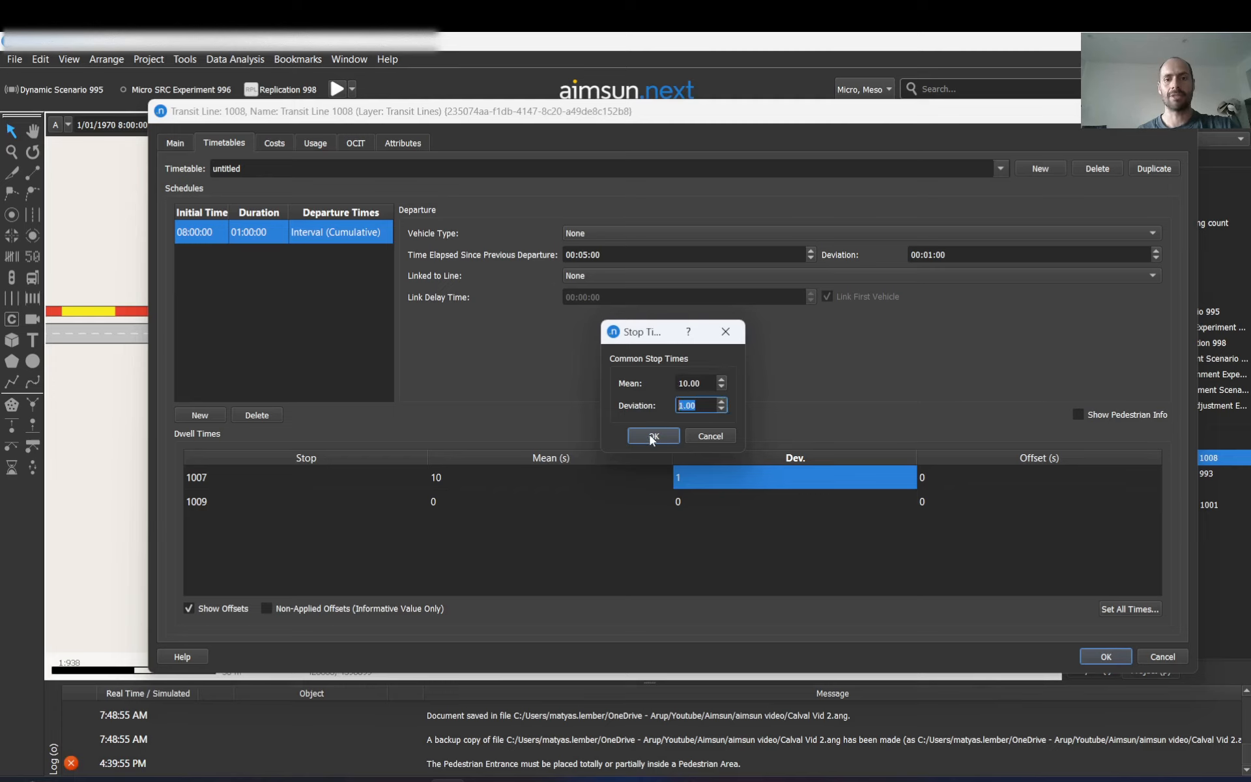
{"action": "left_click", "coordinate": [652, 436]}
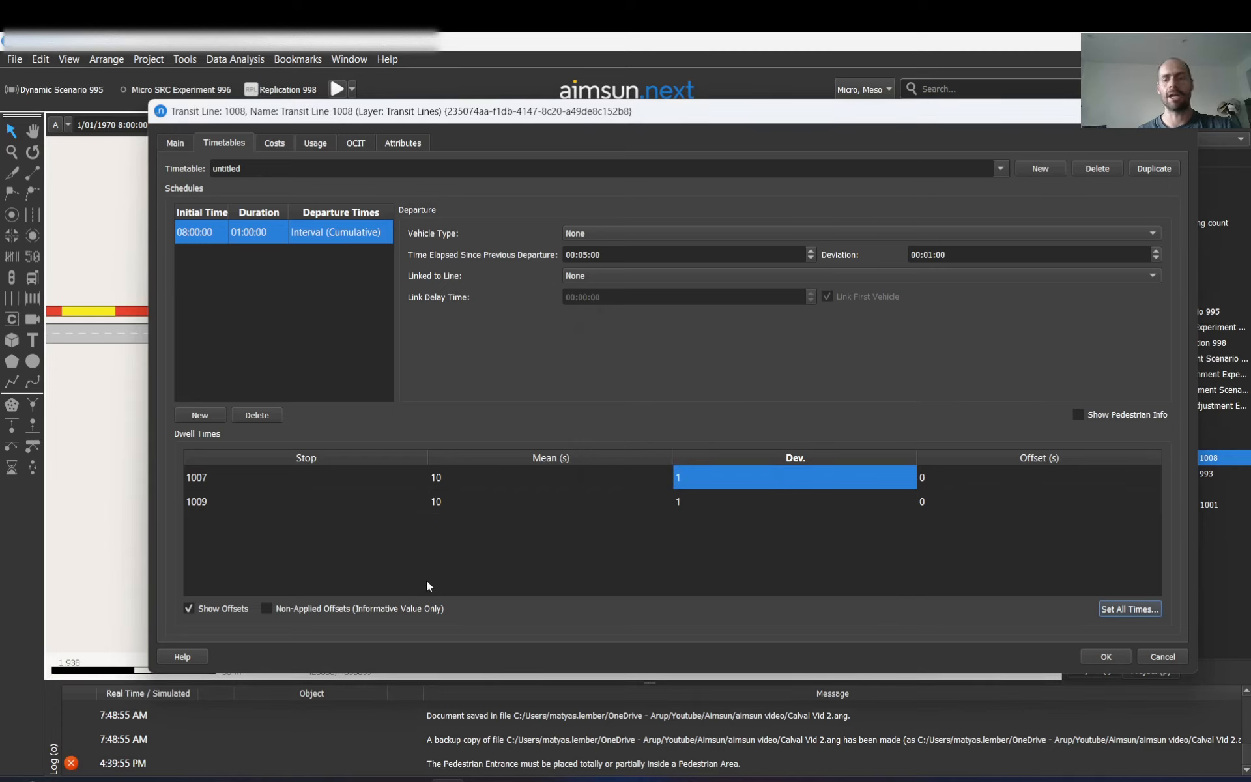
Hide the stop offsets in the dwell times table and show them again.
{"action": "double_click", "coordinate": [960, 475]}
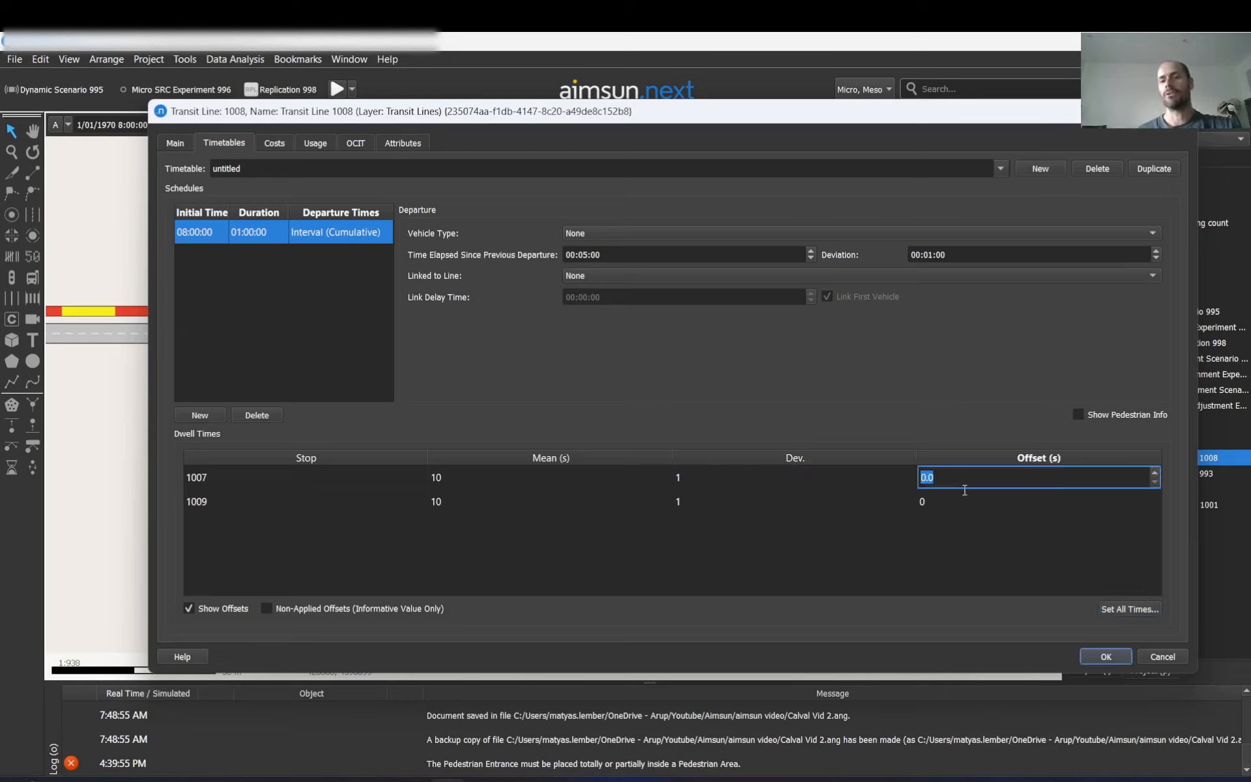
{"action": "double_click", "coordinate": [967, 502]}
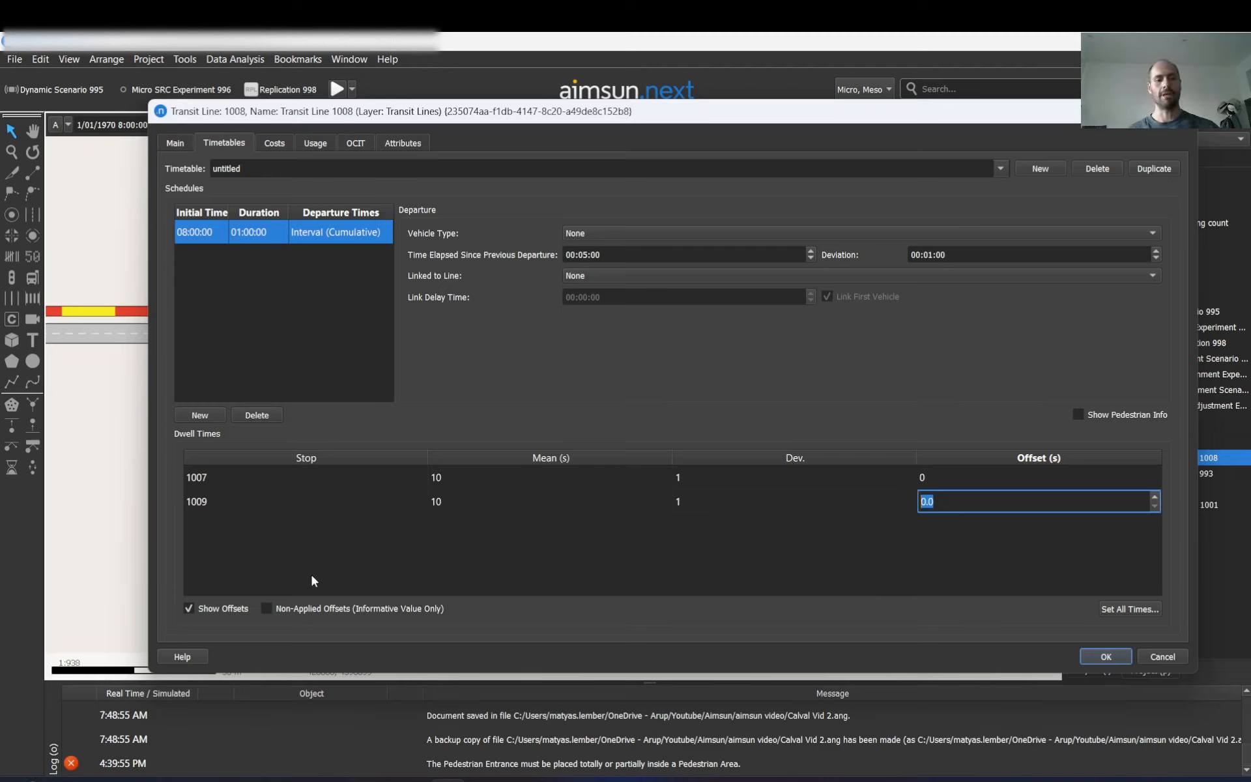
{"action": "left_click", "coordinate": [190, 607]}
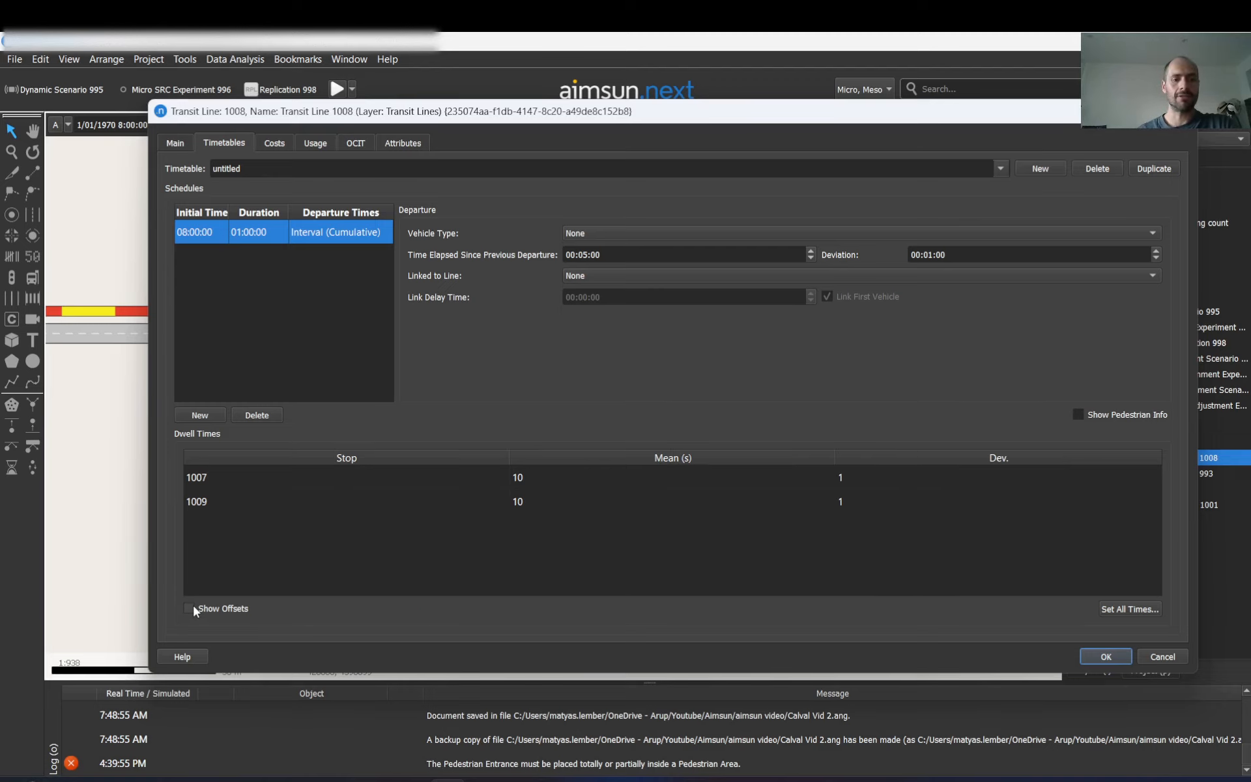
{"action": "left_click", "coordinate": [190, 607]}
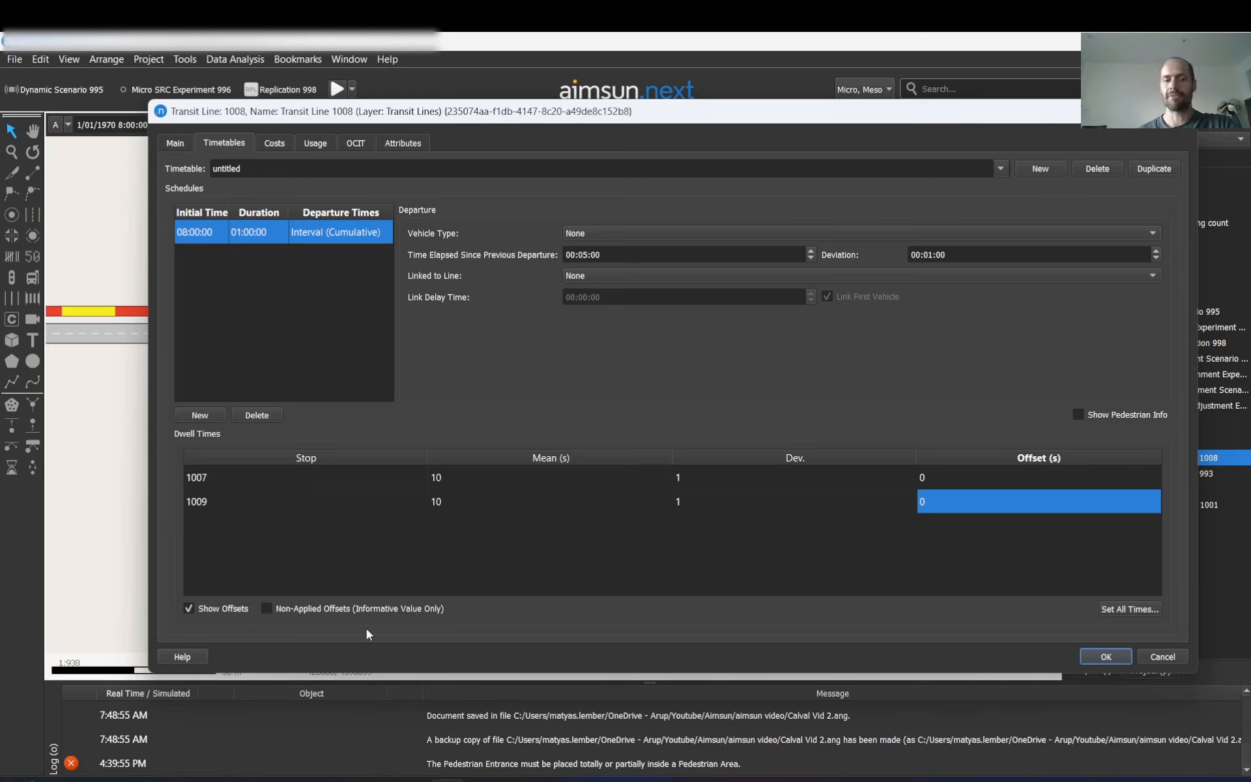
Set the offset of stop 1007 to 600 s in the dwell times.
{"action": "double_click", "coordinate": [965, 479]}
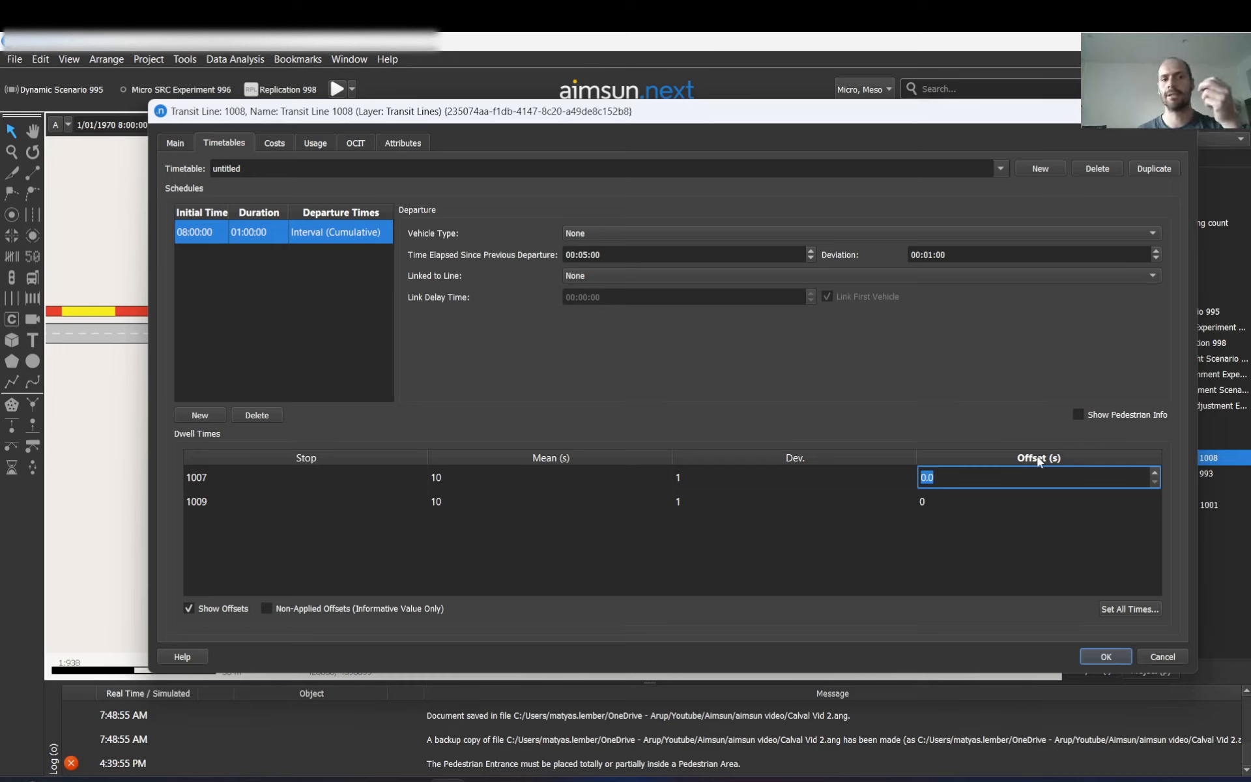
{"action": "left_click", "coordinate": [954, 473]}
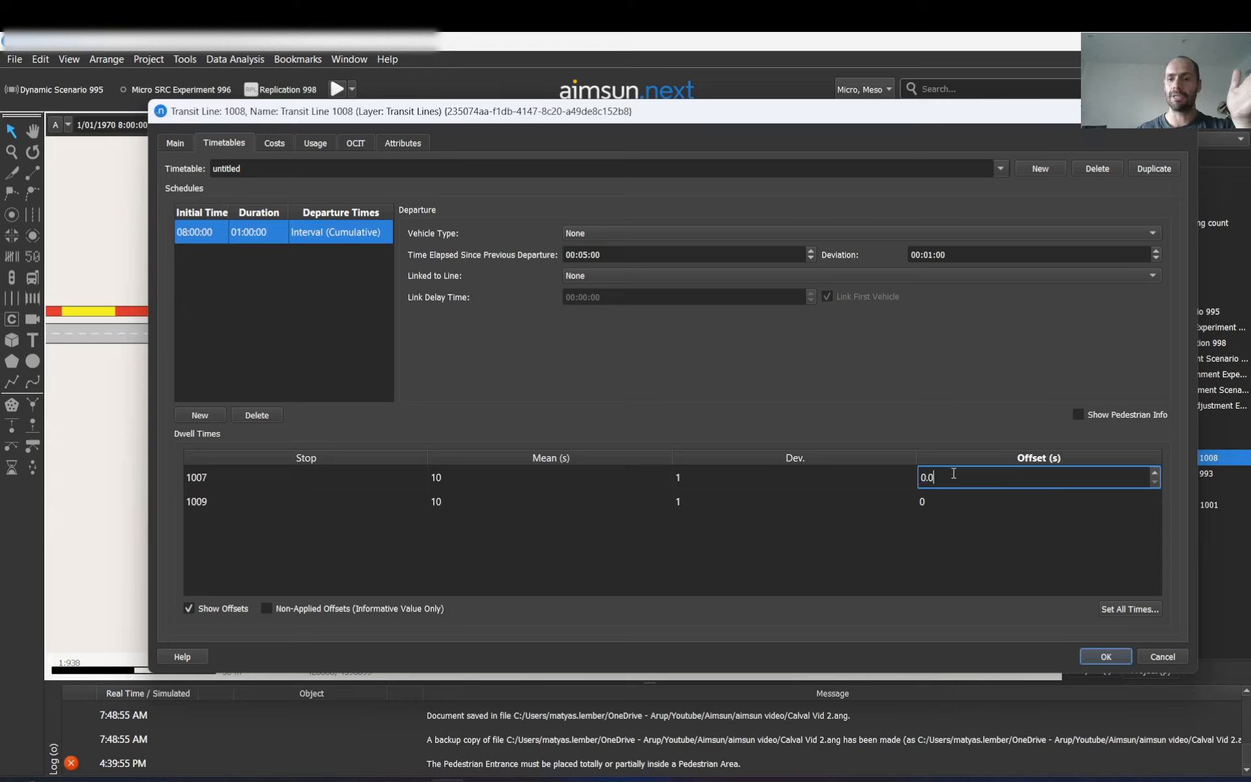
{"action": "left_click_drag", "start_coordinate": [953, 473], "coordinate": [904, 474]}
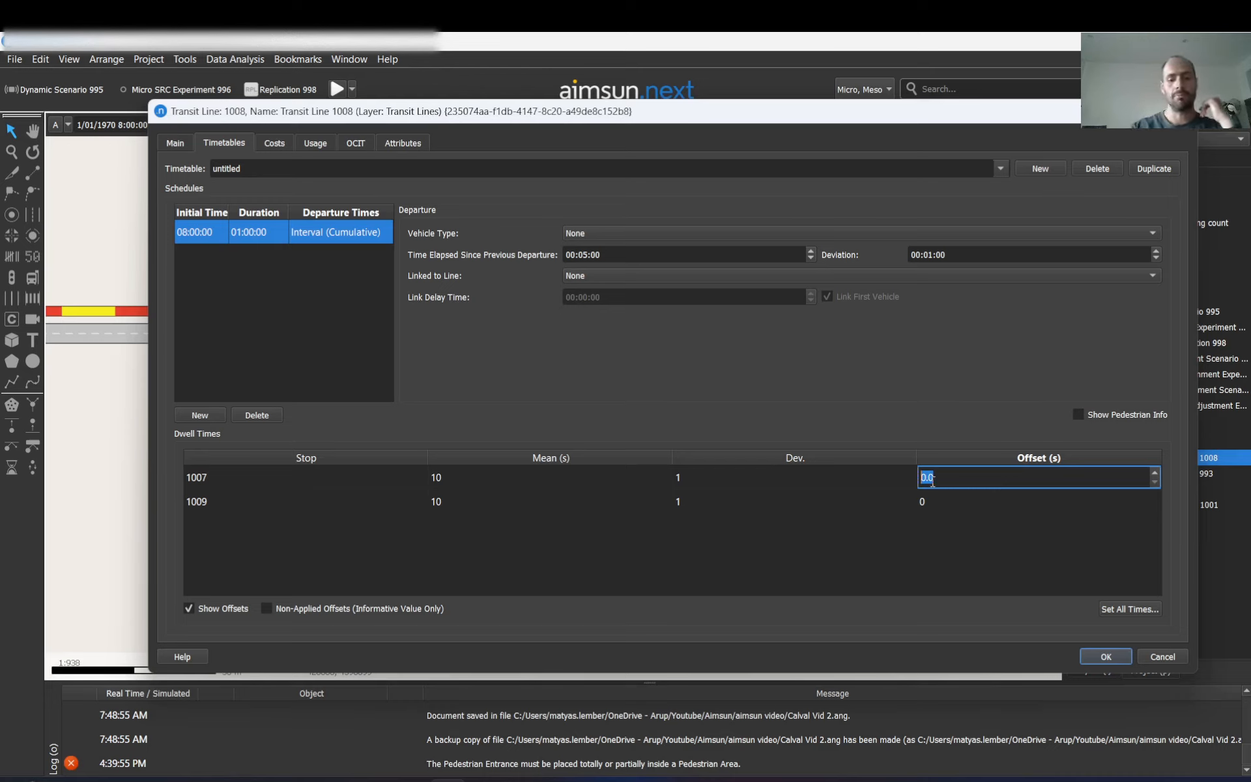
{"action": "type", "text": "600"}
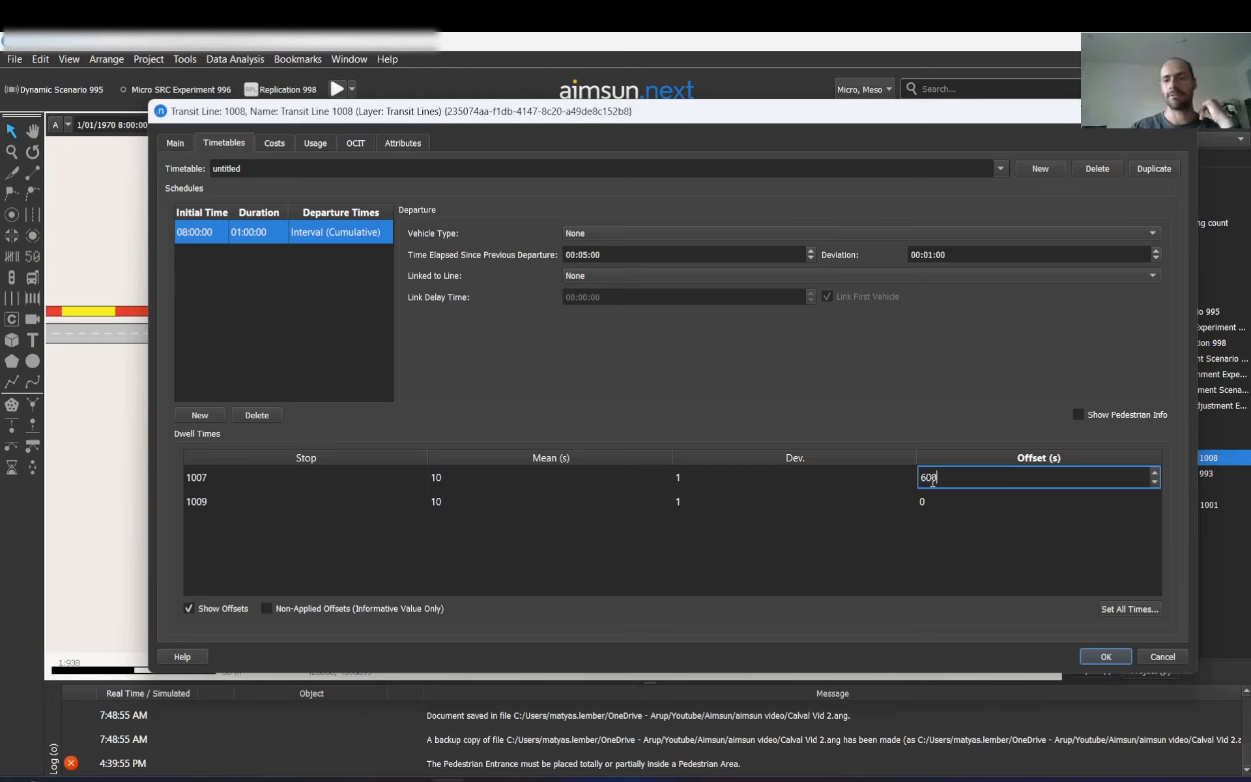
Turn the Non-Applied Offsets option on and off again, and briefly display the pedestrian info for the schedule.
{"action": "key", "text": "Return"}
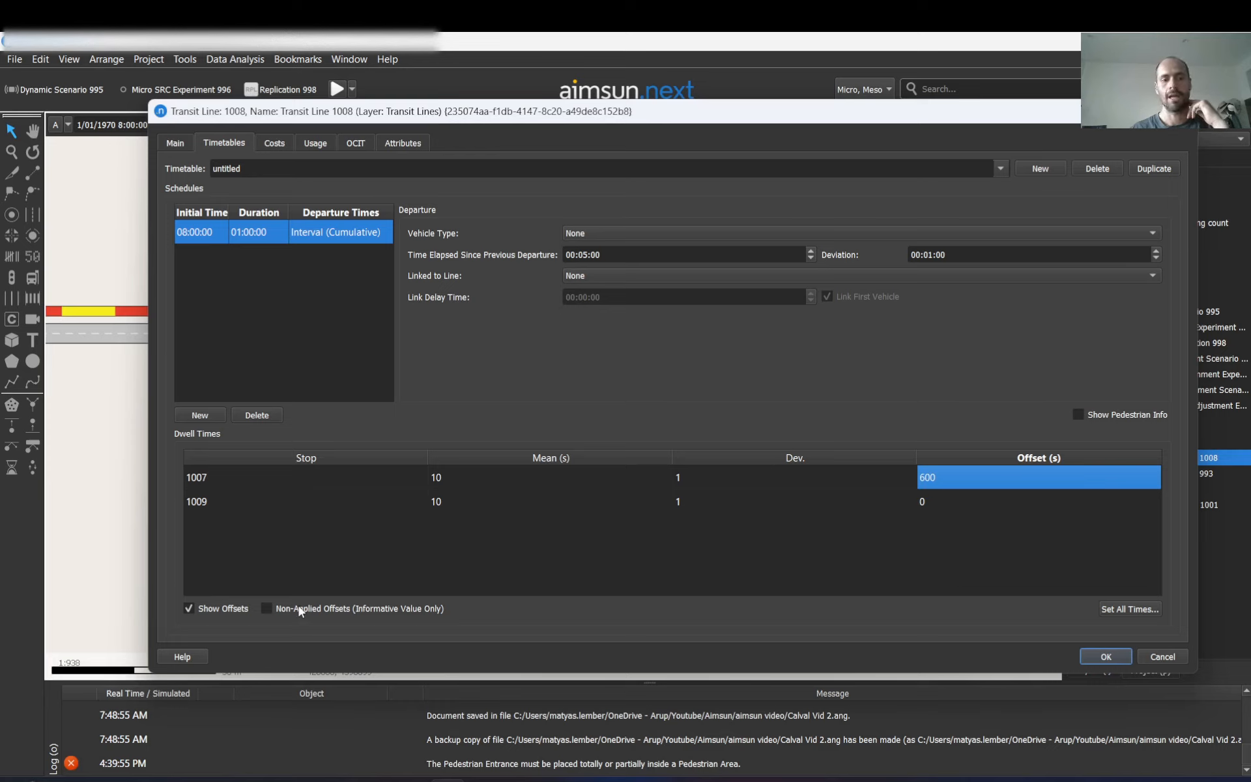
{"action": "left_click", "coordinate": [266, 608]}
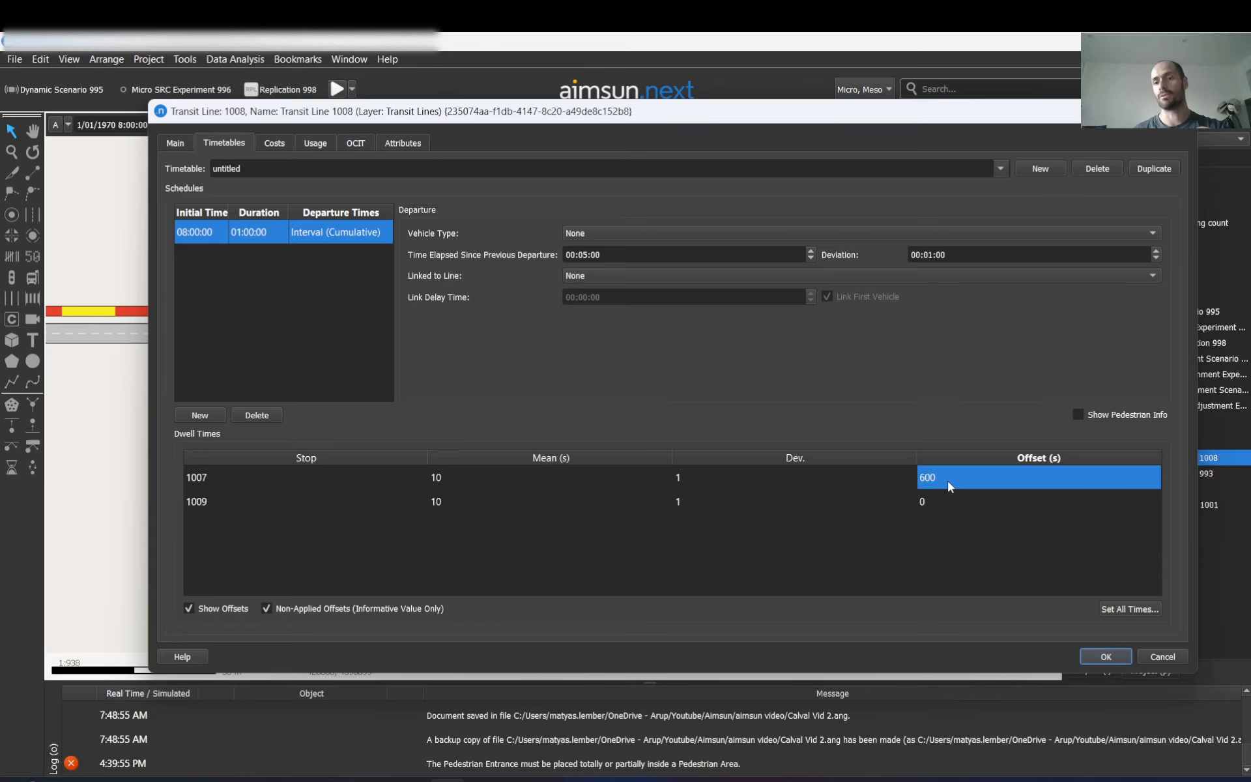
{"action": "left_click", "coordinate": [334, 611]}
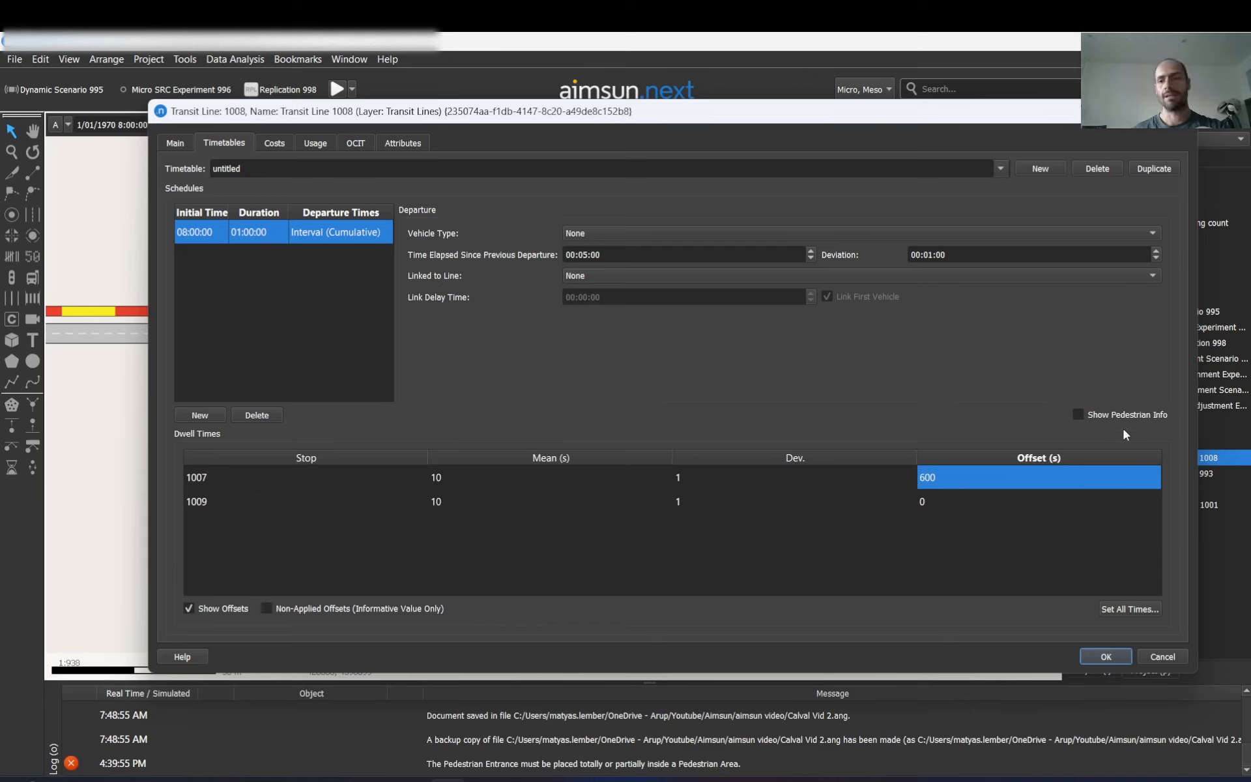
{"action": "left_click", "coordinate": [1109, 414]}
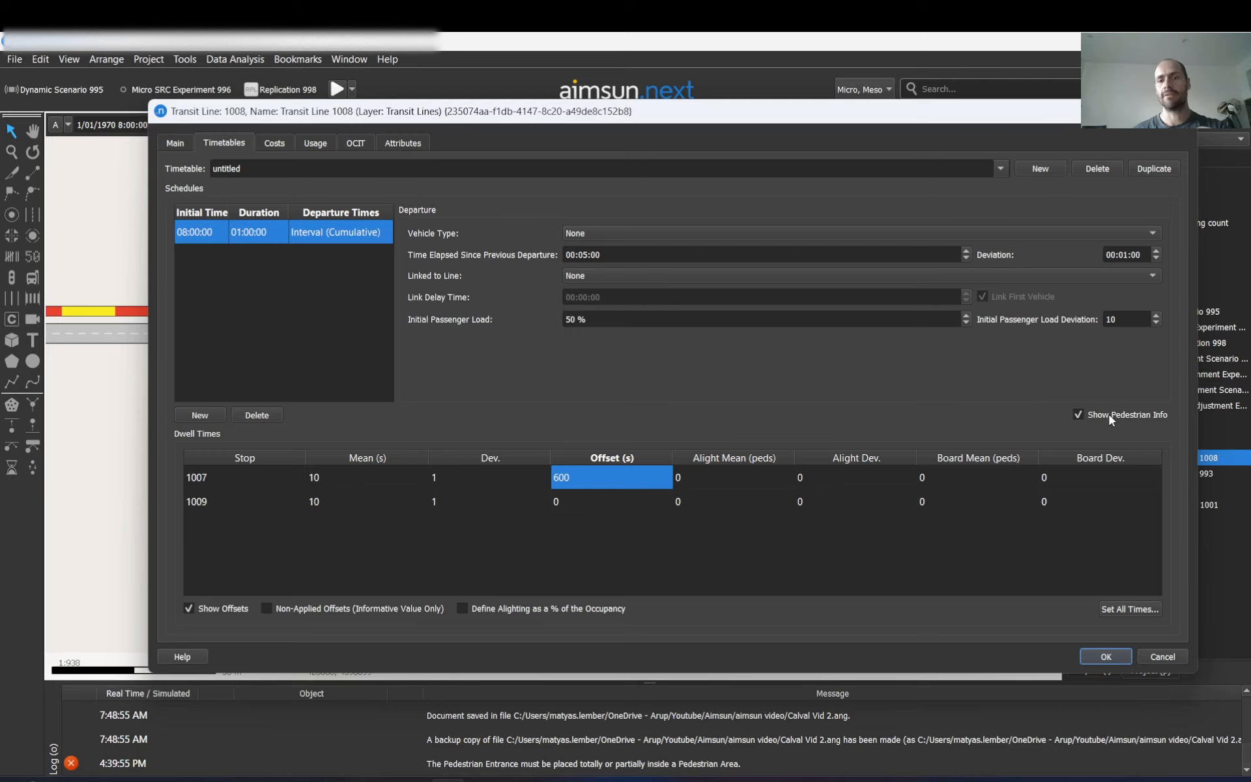
{"action": "left_click", "coordinate": [1109, 415]}
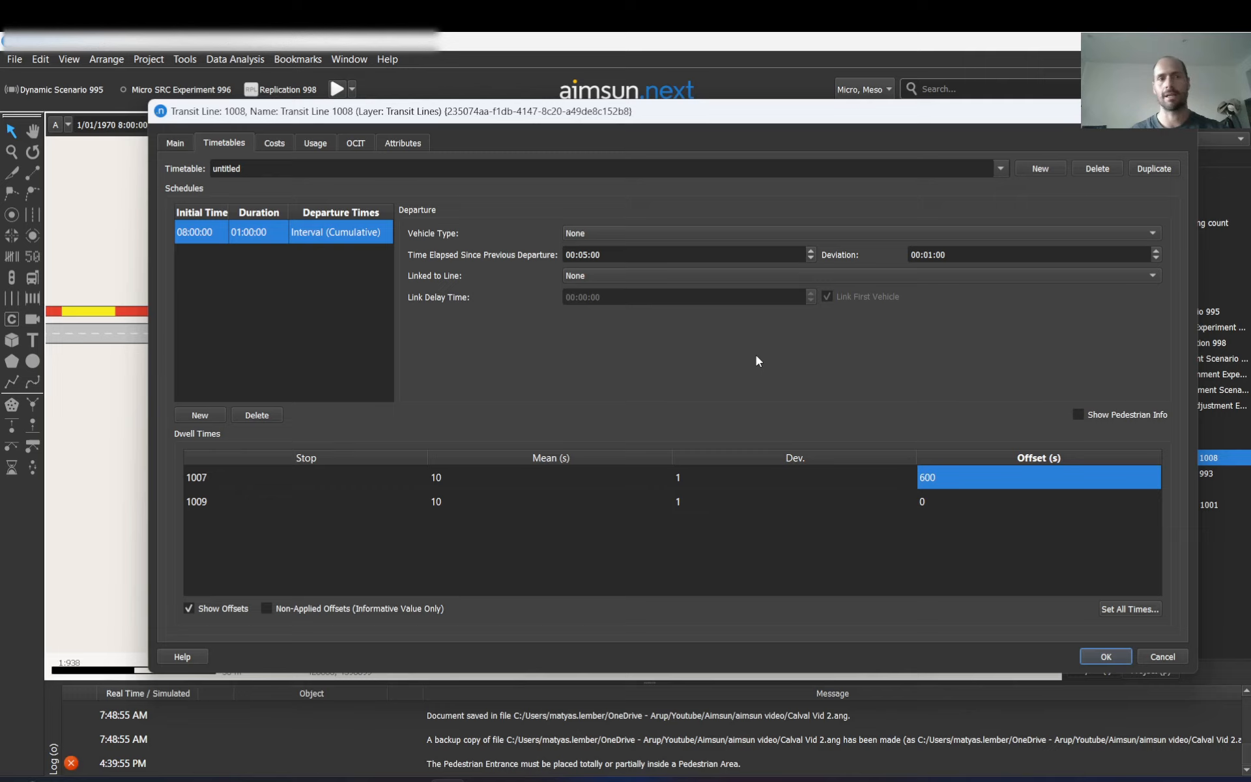
Review the transit line's costs and usage settings, and return to its timetables.
{"action": "left_click", "coordinate": [279, 144]}
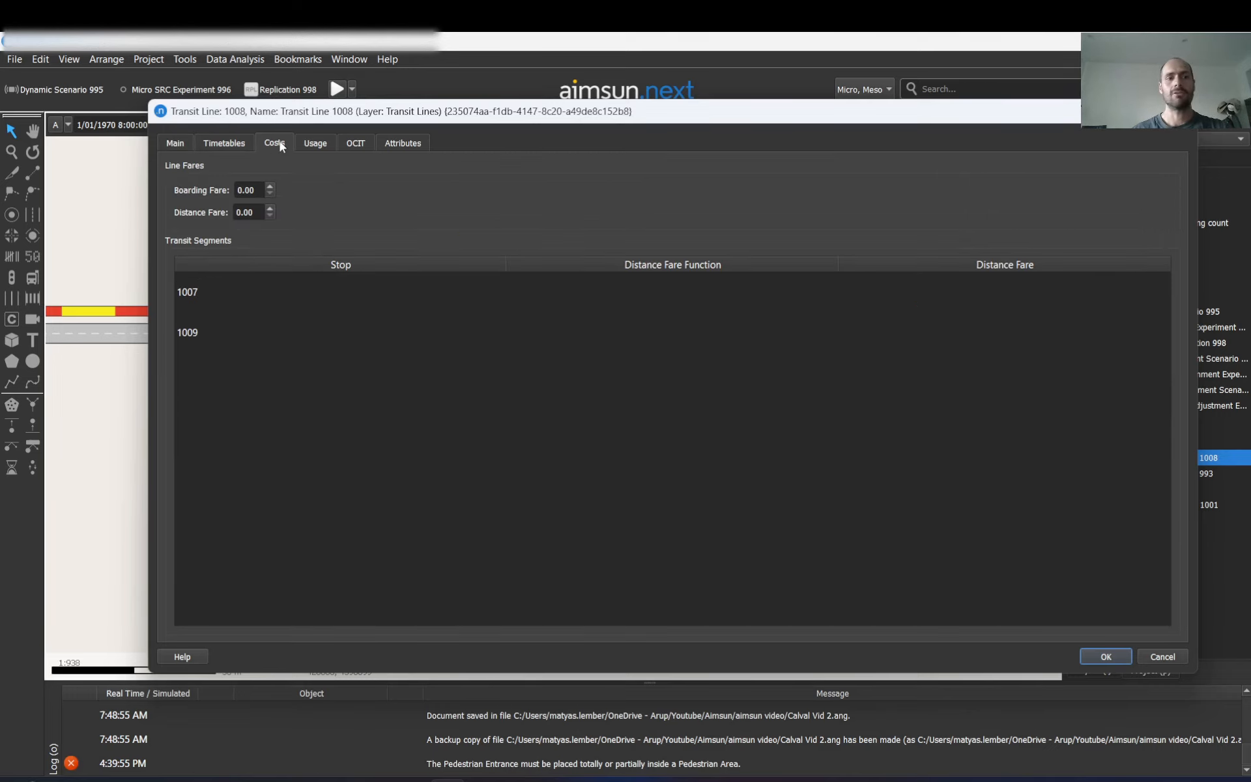
{"action": "left_click", "coordinate": [305, 145]}
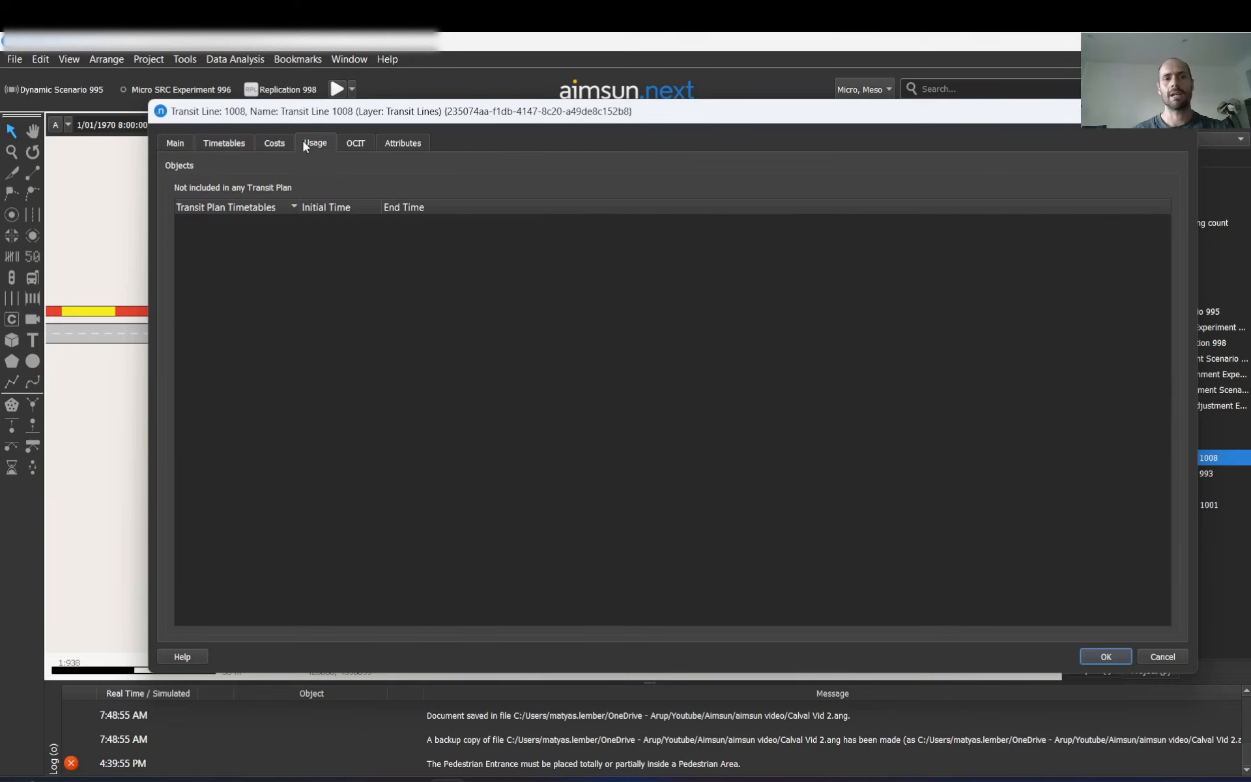
{"action": "left_click", "coordinate": [271, 144]}
{"action": "left_click", "coordinate": [236, 144]}
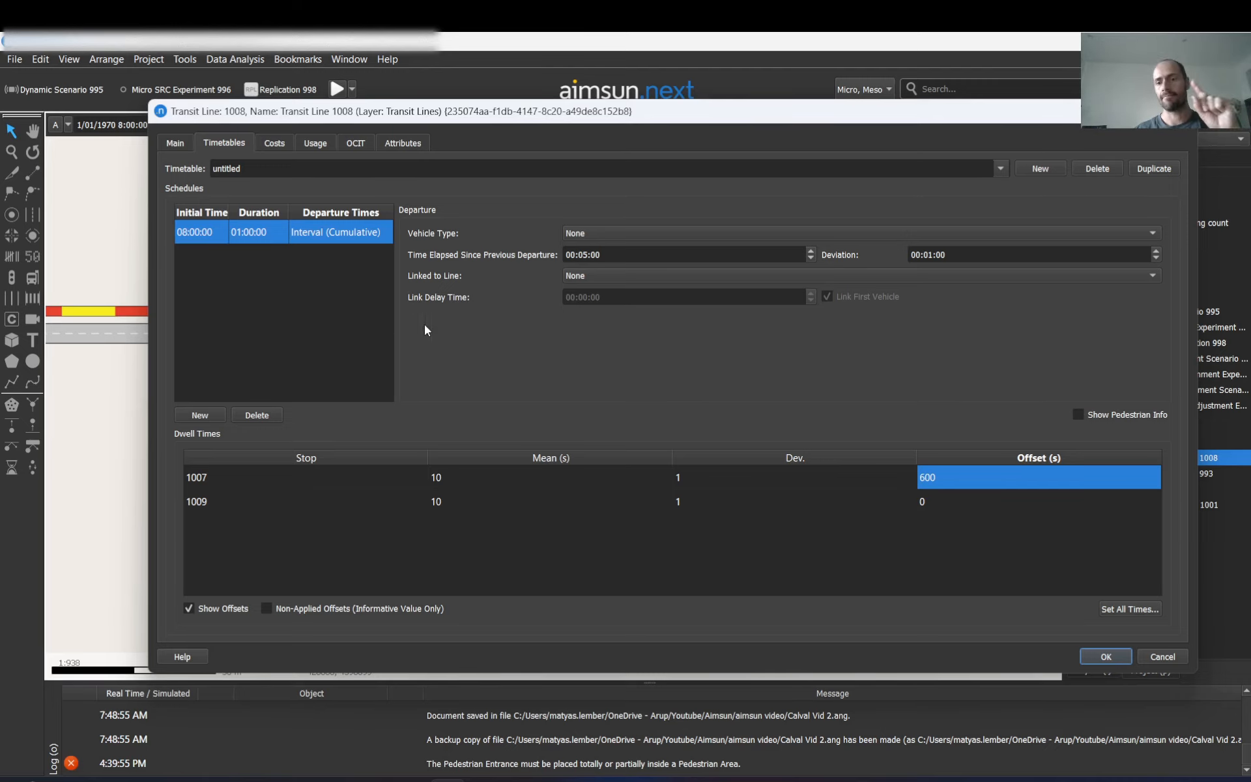
Set the vehicle type of the 08:00:00 schedule to 153: Bus and save the transit line.
{"action": "left_click", "coordinate": [1108, 658]}
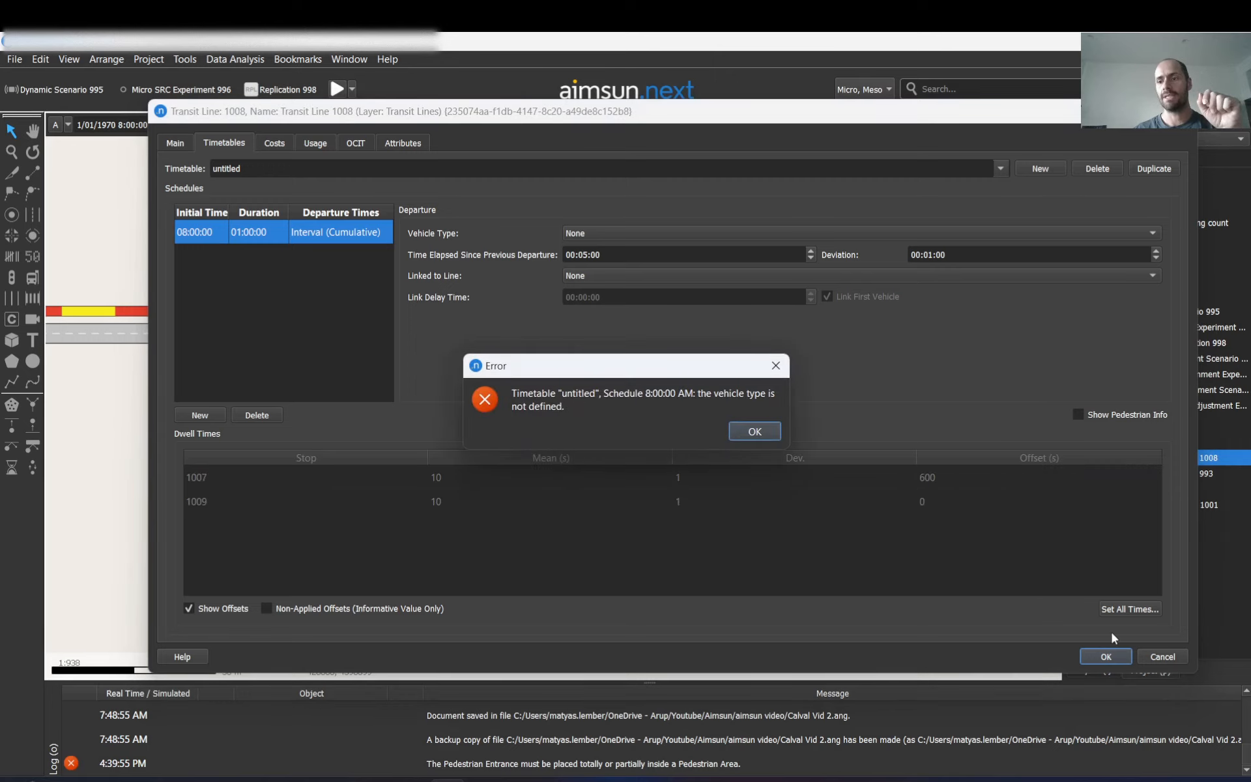
{"action": "left_click", "coordinate": [740, 438]}
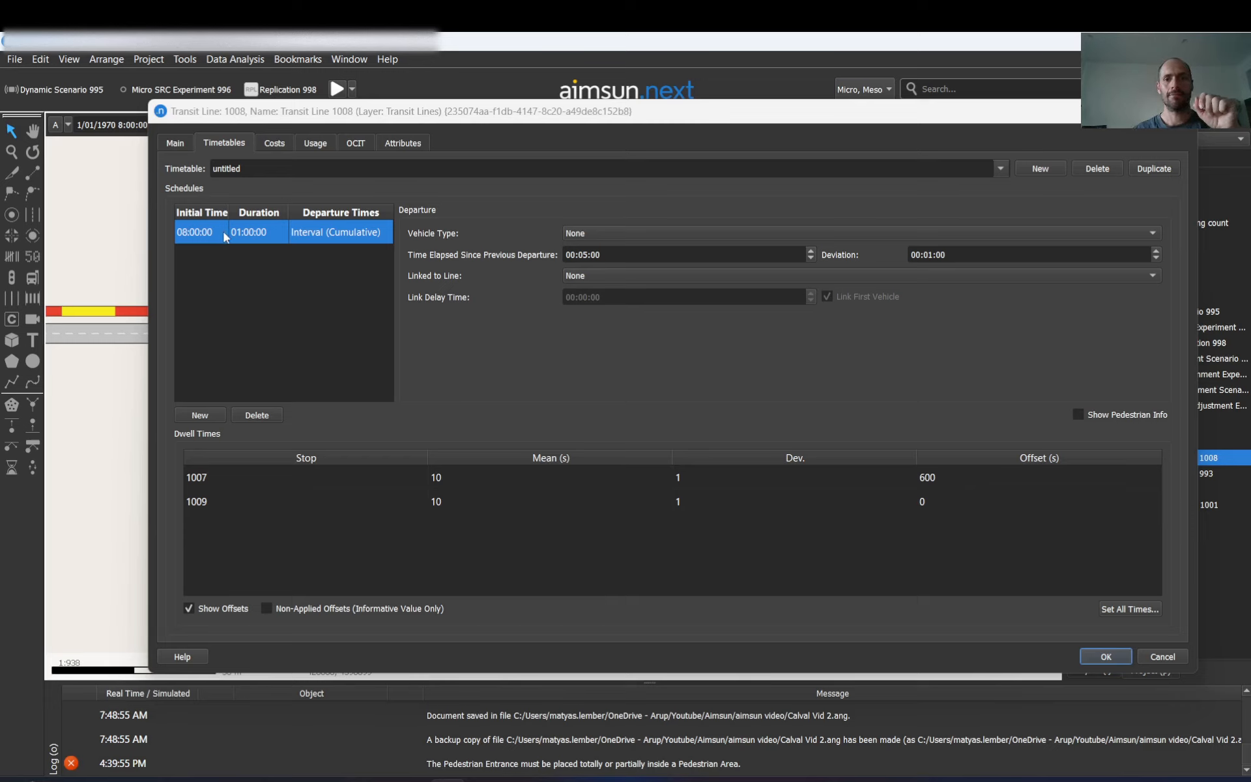
{"action": "left_click", "coordinate": [607, 235]}
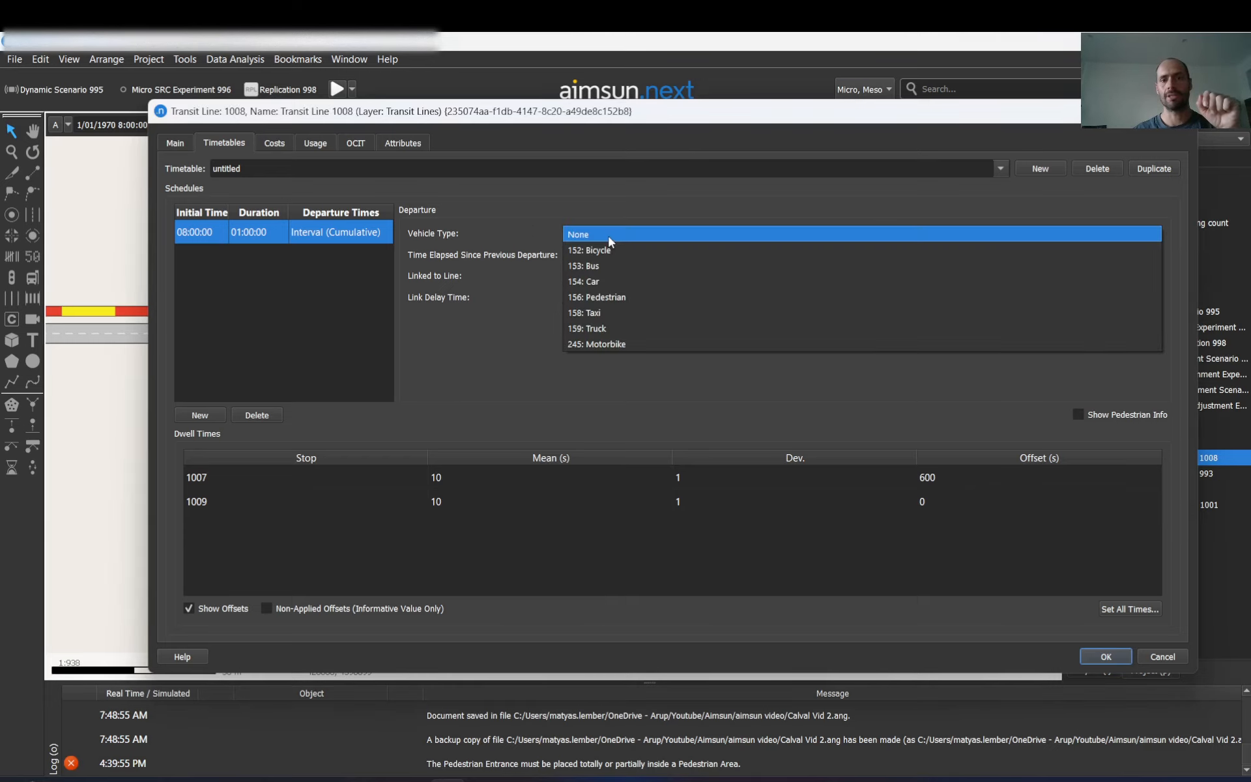
{"action": "left_click", "coordinate": [600, 265]}
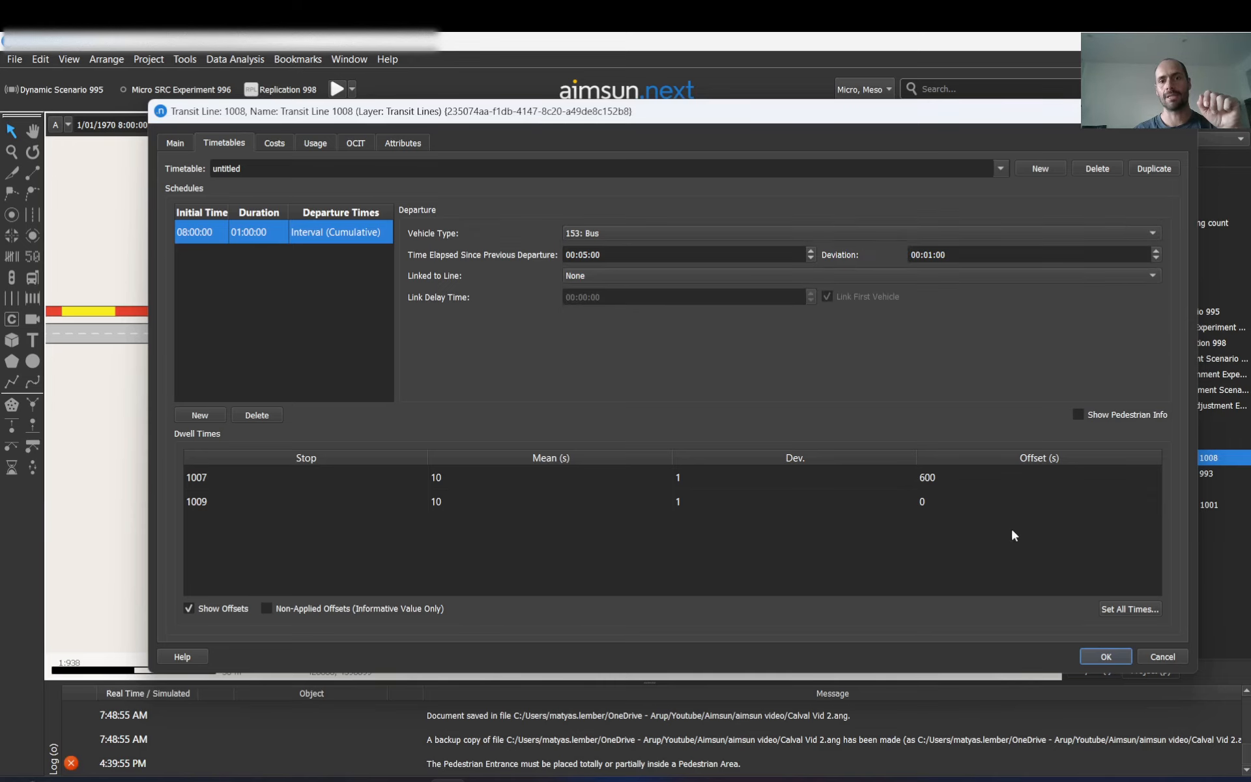
{"action": "left_click", "coordinate": [1098, 657]}
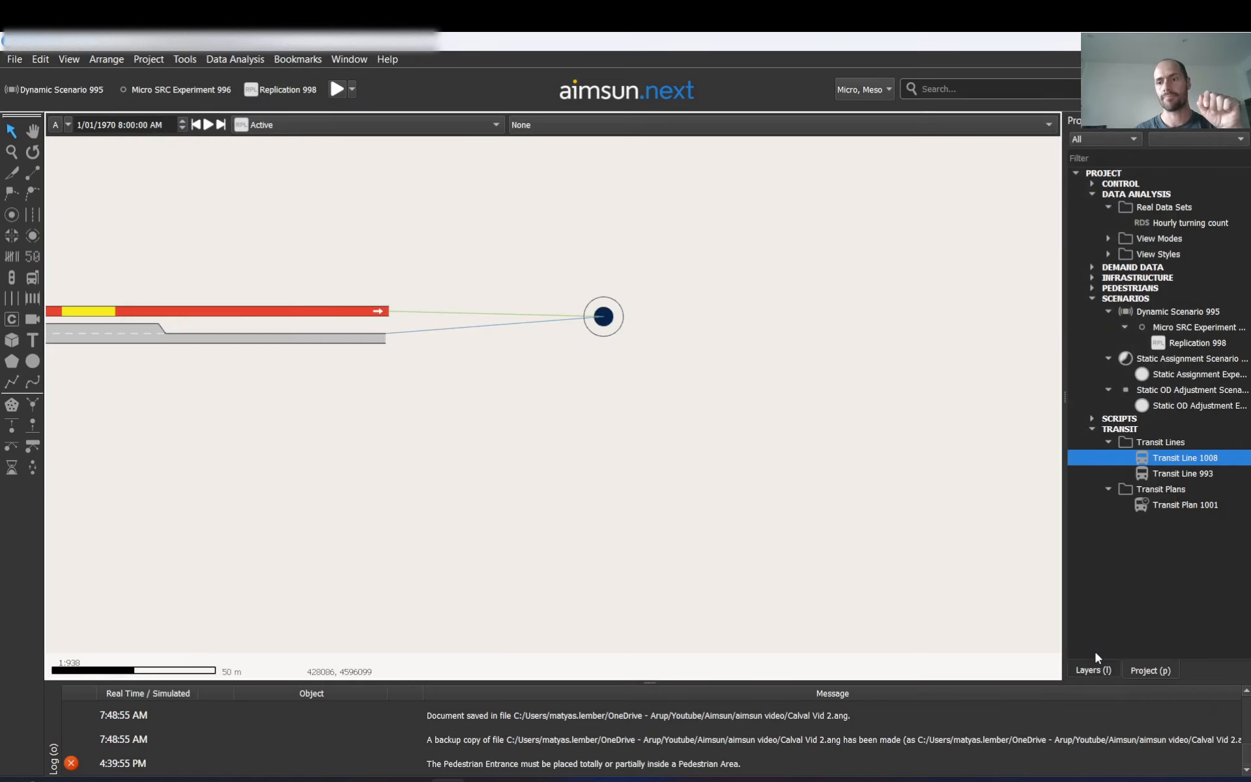
{"action": "left_click", "coordinate": [1167, 471]}
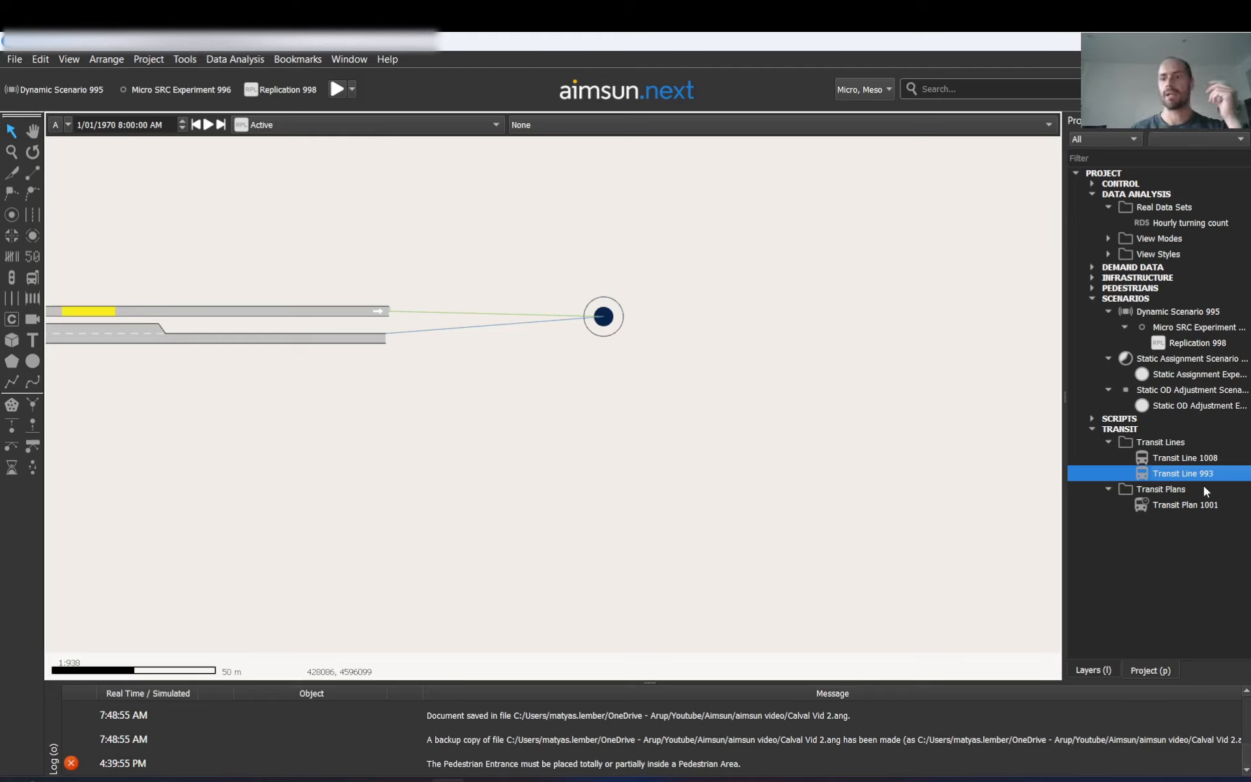
{"action": "left_click", "coordinate": [1110, 174]}
{"action": "right_click", "coordinate": [1110, 174]}
{"action": "mouse_move", "coordinate": [1113, 182]}
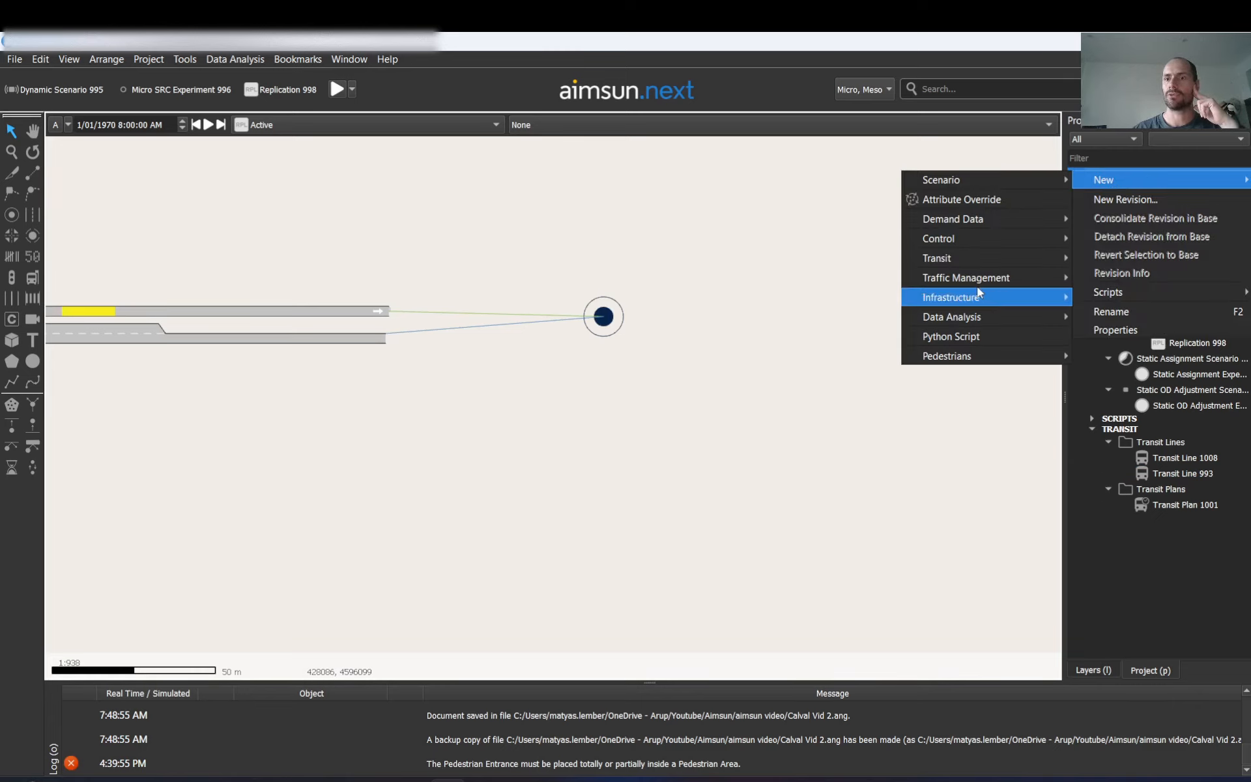
{"action": "left_click", "coordinate": [146, 64]}
{"action": "left_click", "coordinate": [145, 64]}
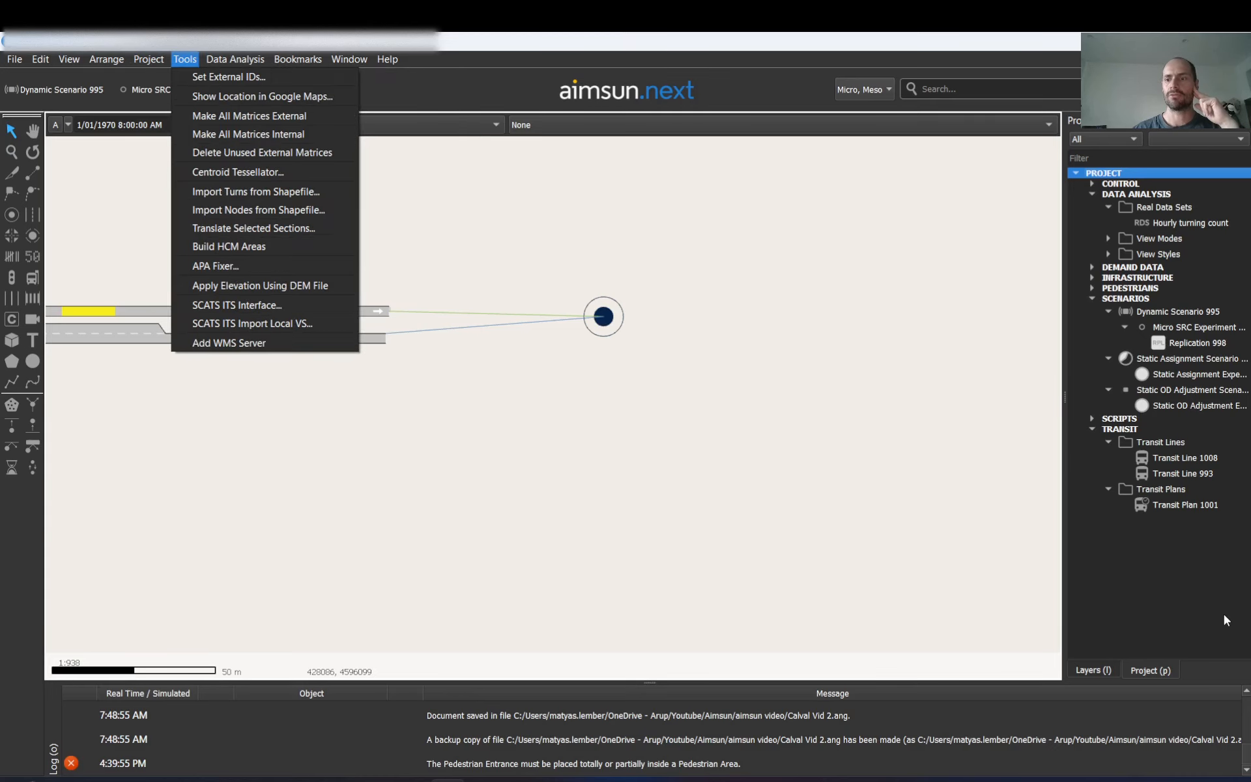
Open Transit Plan 1001 and remove Transit Line 993 from it.
{"action": "double_click", "coordinate": [1189, 509]}
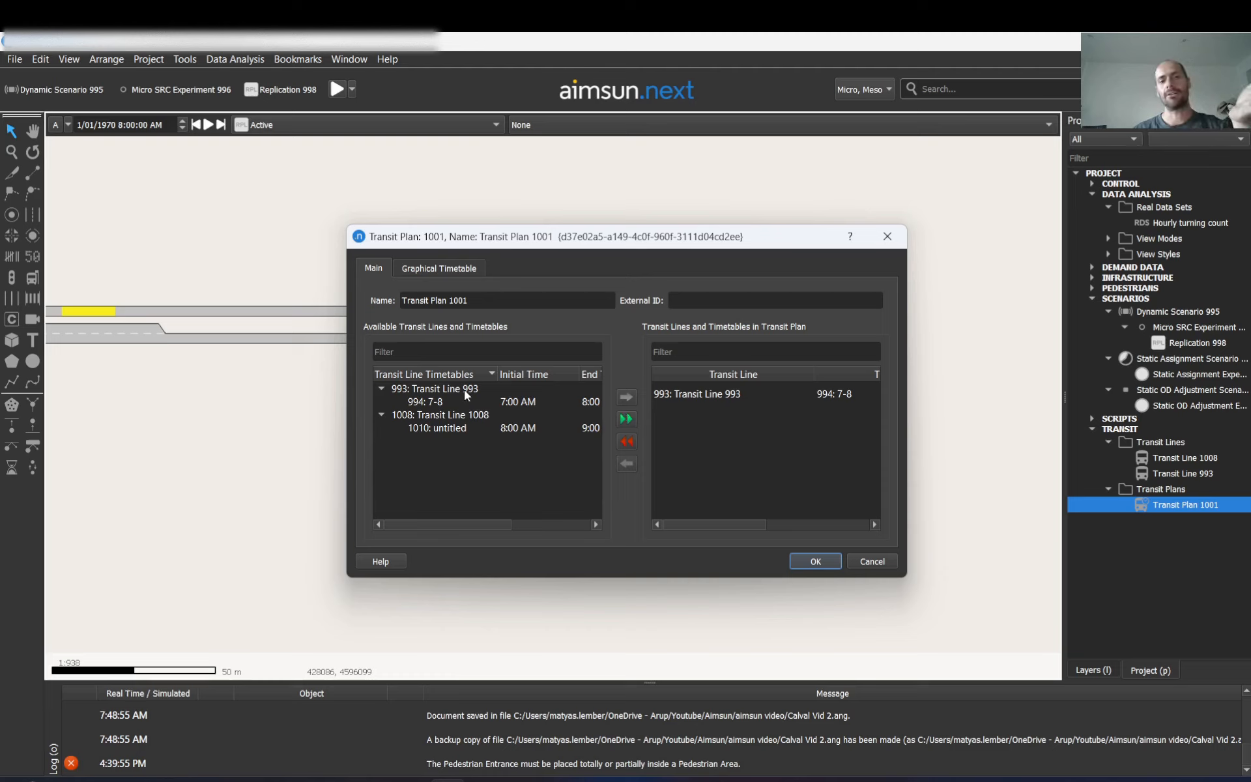
{"action": "left_click", "coordinate": [700, 398]}
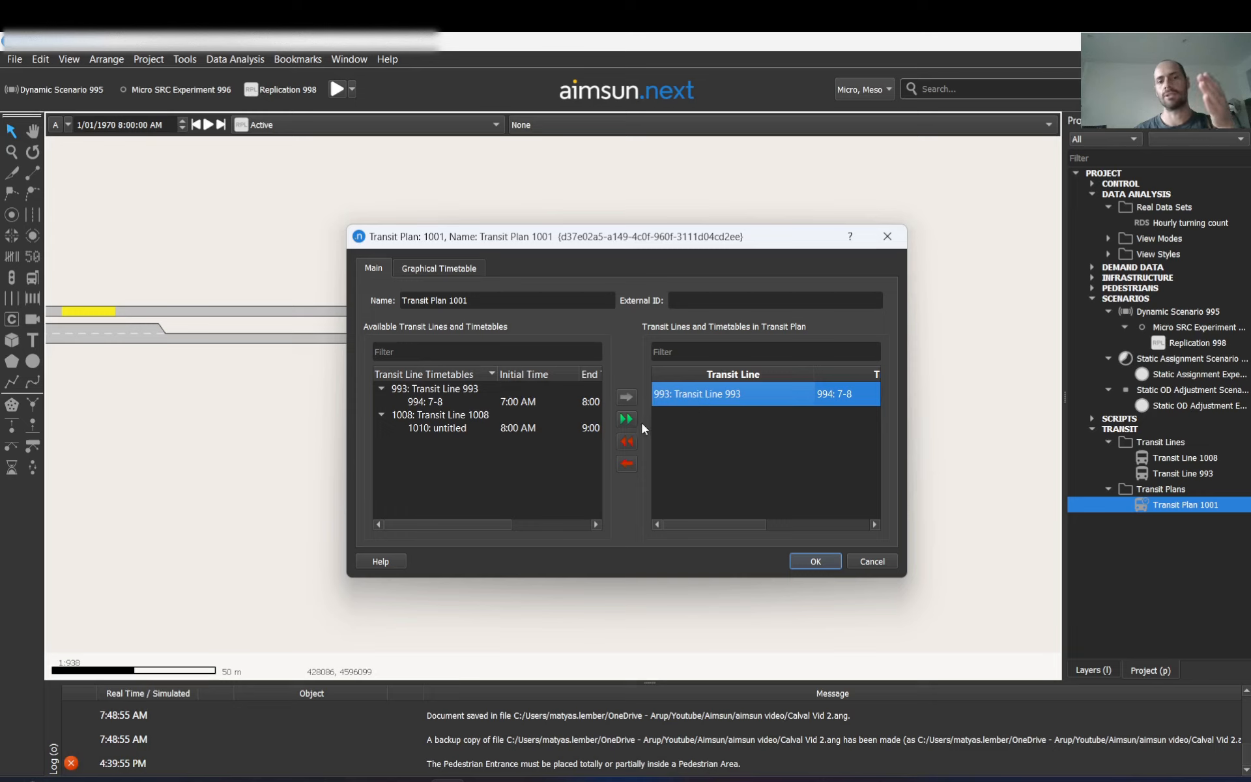
{"action": "left_click", "coordinate": [626, 464]}
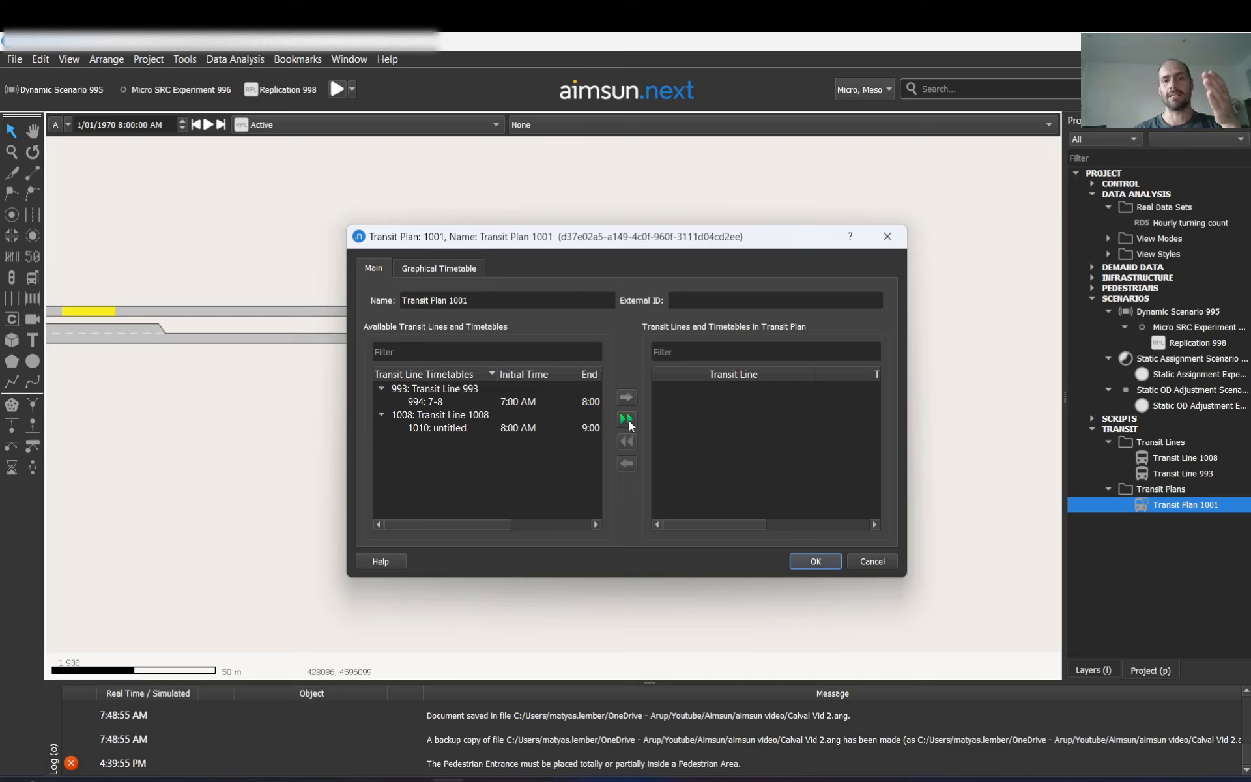
Add the untitled timetable of Transit Line 1008 and the 7-8 timetable of Transit Line 993 to the plan individually.
{"action": "left_click_drag", "start_coordinate": [511, 439], "coordinate": [461, 388]}
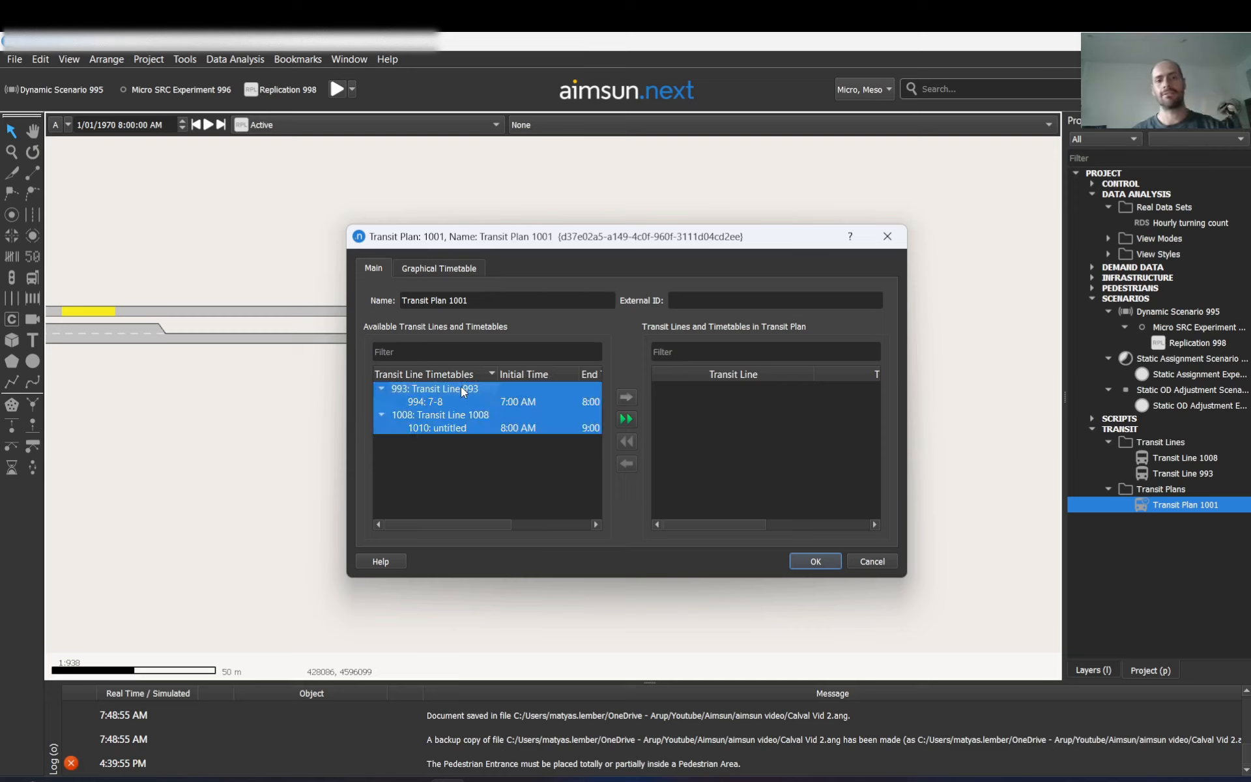
{"action": "left_click", "coordinate": [495, 425]}
{"action": "left_click", "coordinate": [627, 400]}
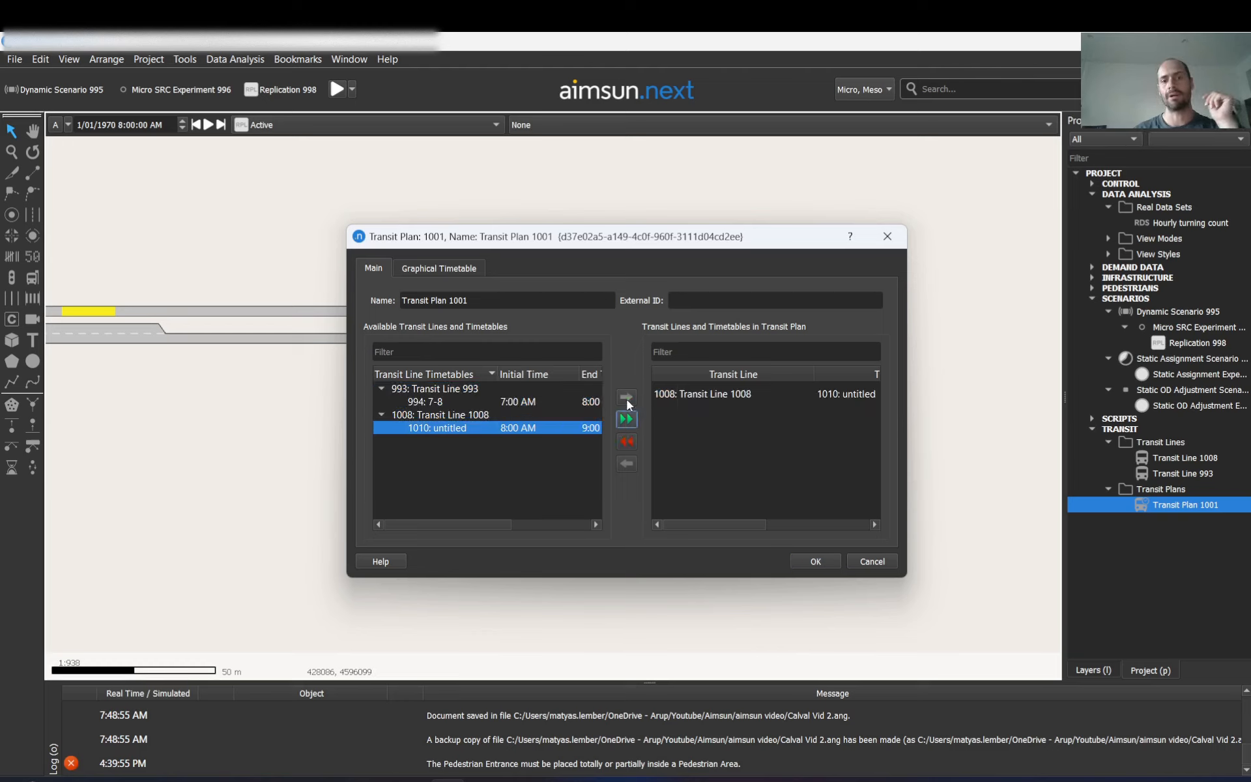
{"action": "left_click", "coordinate": [553, 398]}
{"action": "left_click", "coordinate": [627, 399]}
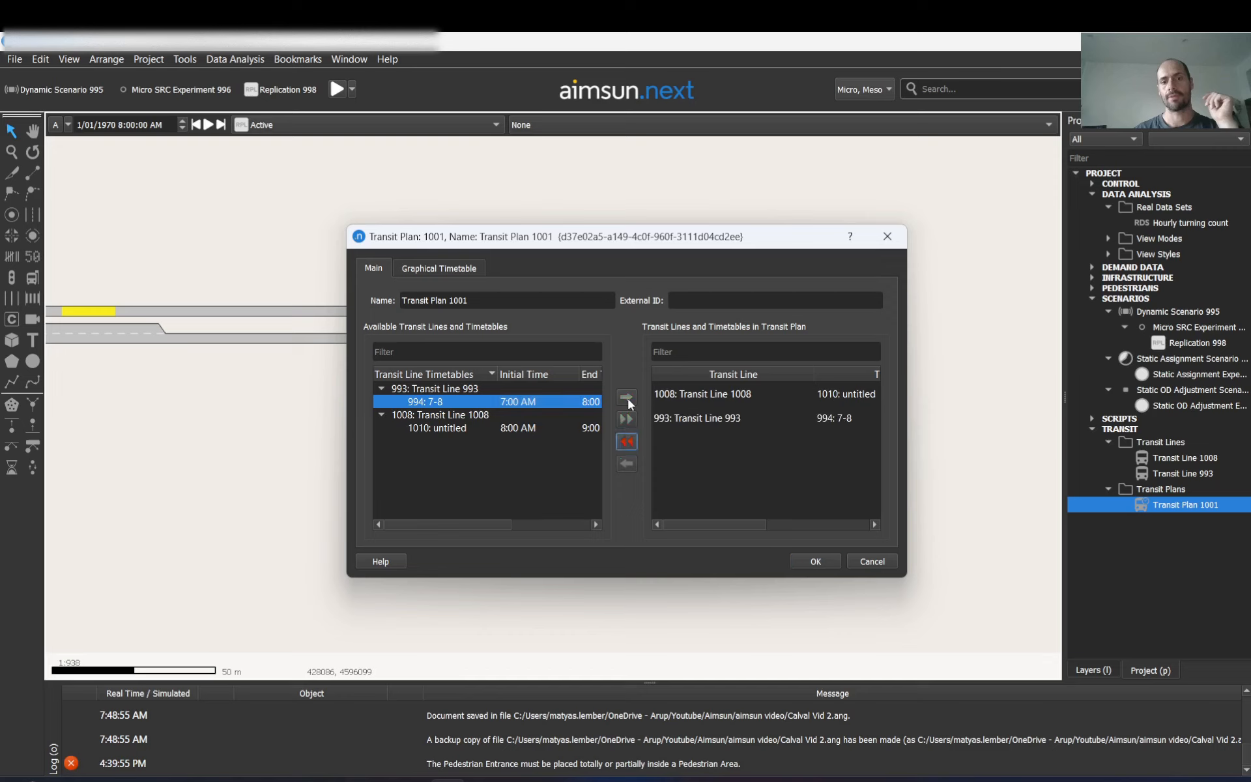
Clear all lines from Transit Plan 1001, add all available transit line timetables at once, and save the plan.
{"action": "left_click", "coordinate": [629, 443]}
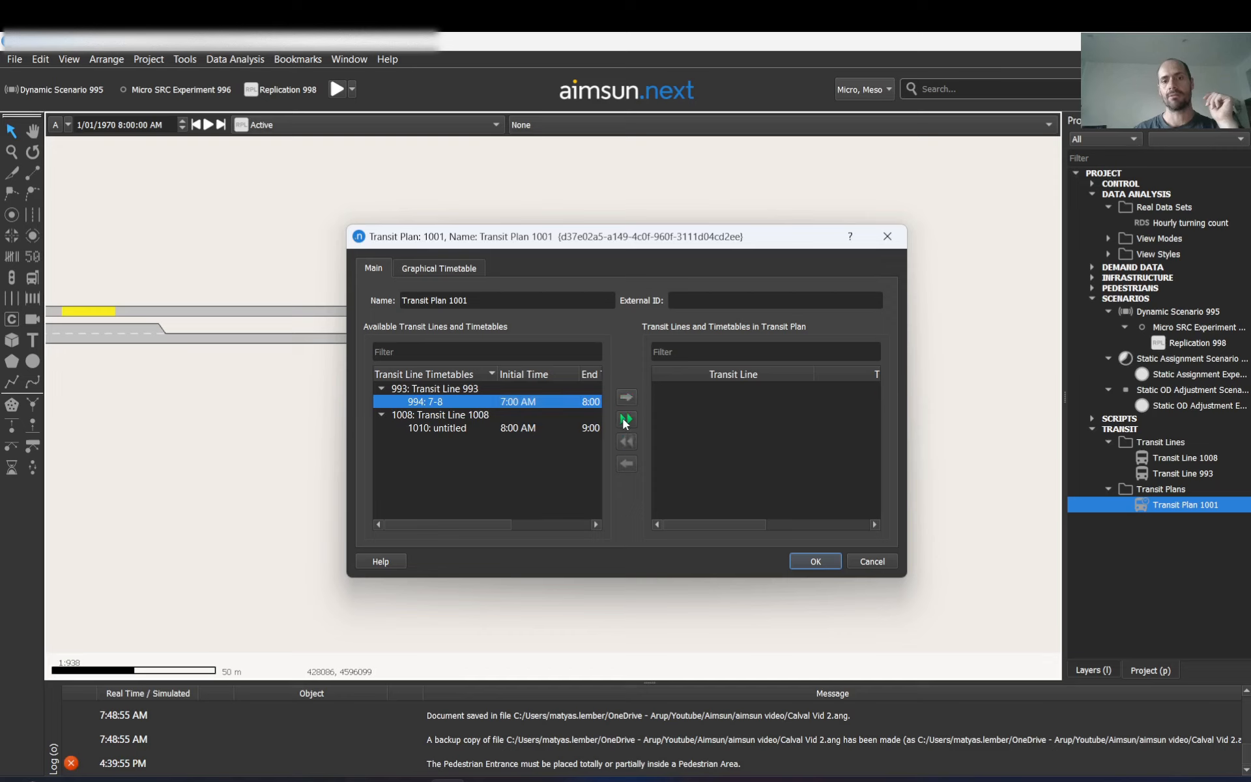
{"action": "left_click", "coordinate": [626, 419]}
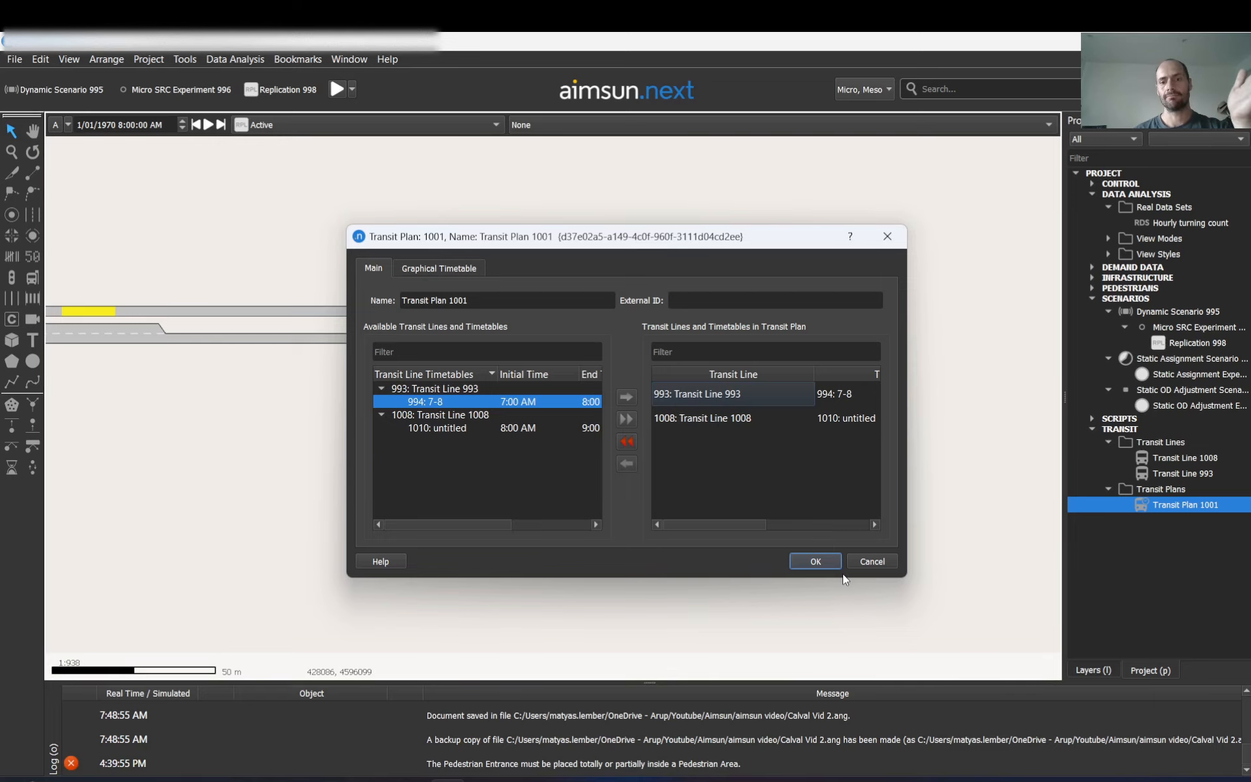
{"action": "left_click", "coordinate": [825, 563]}
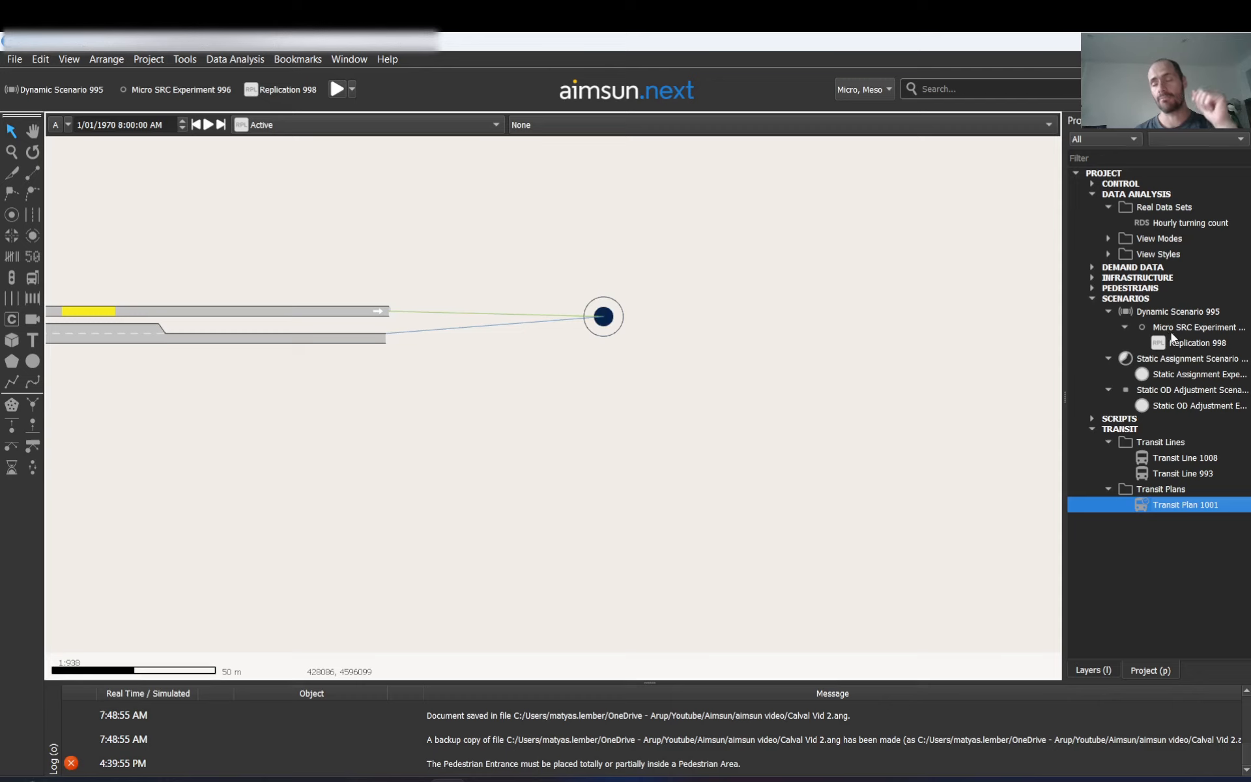
{"action": "right_click", "coordinate": [1137, 298]}
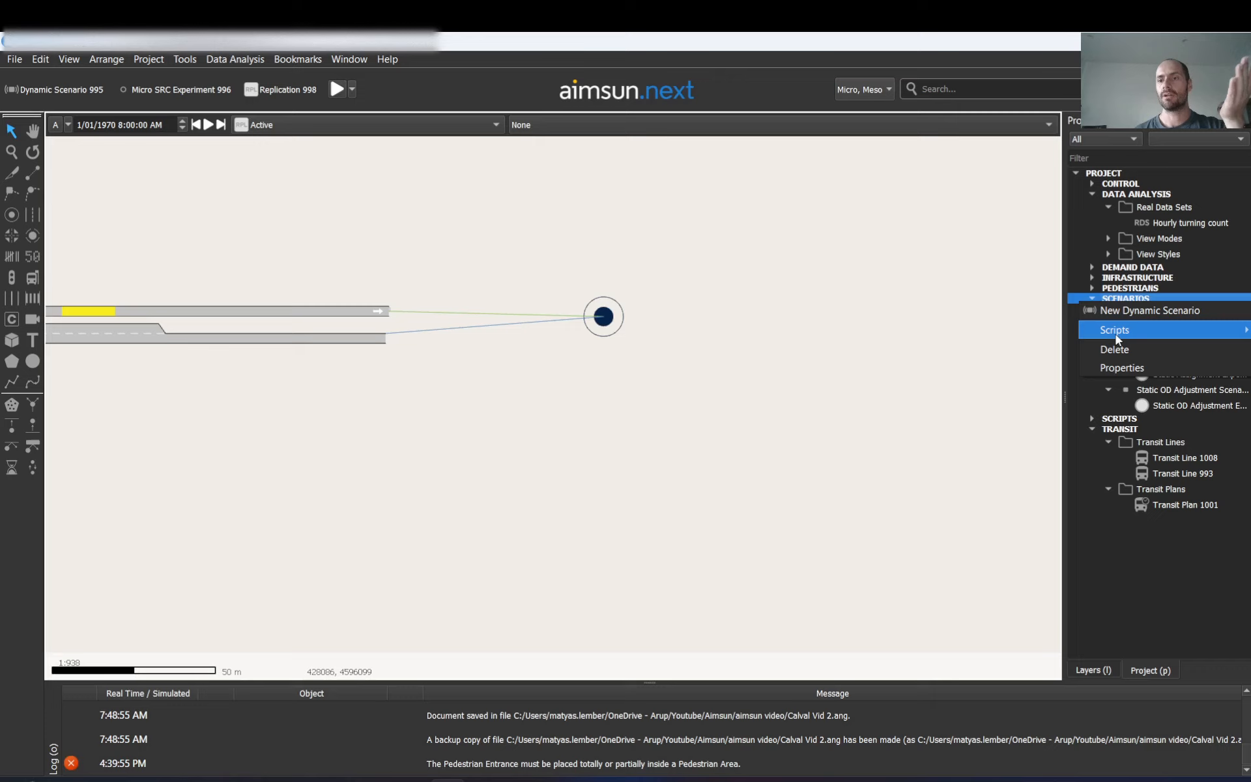
{"action": "left_click", "coordinate": [1129, 292]}
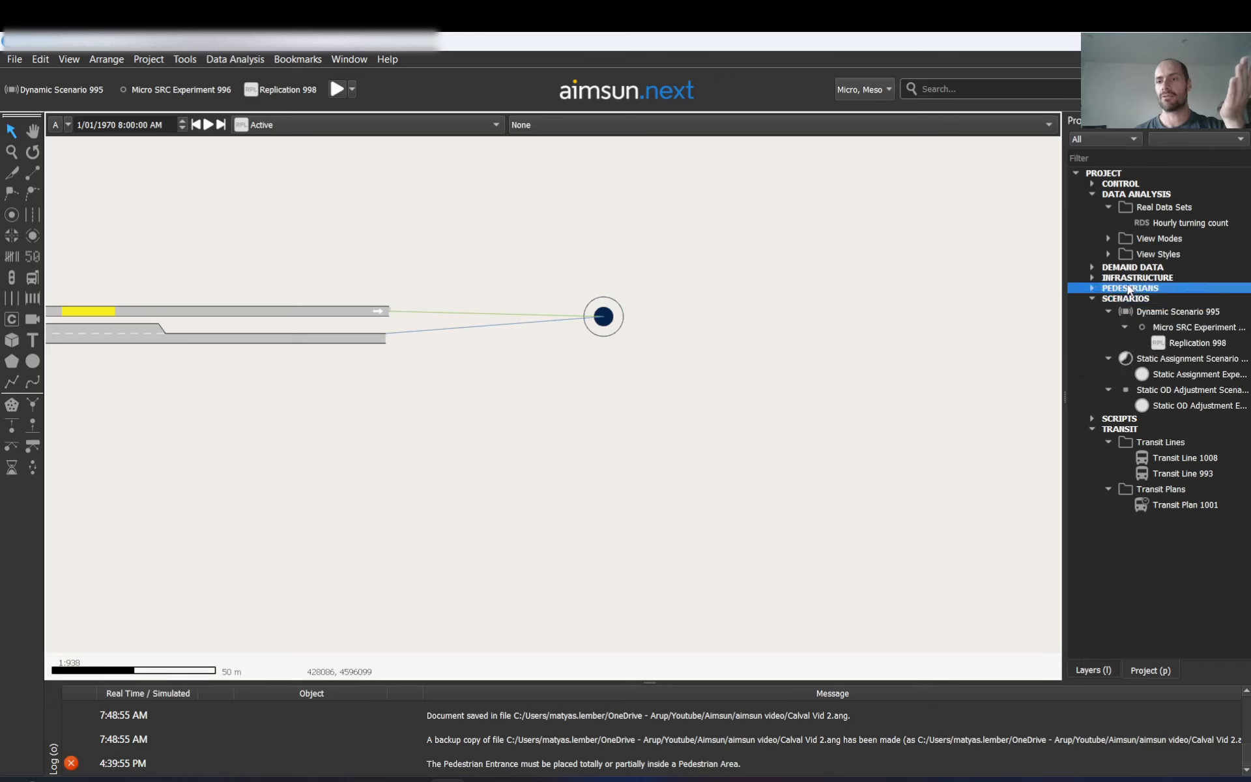
{"action": "right_click", "coordinate": [1155, 312]}
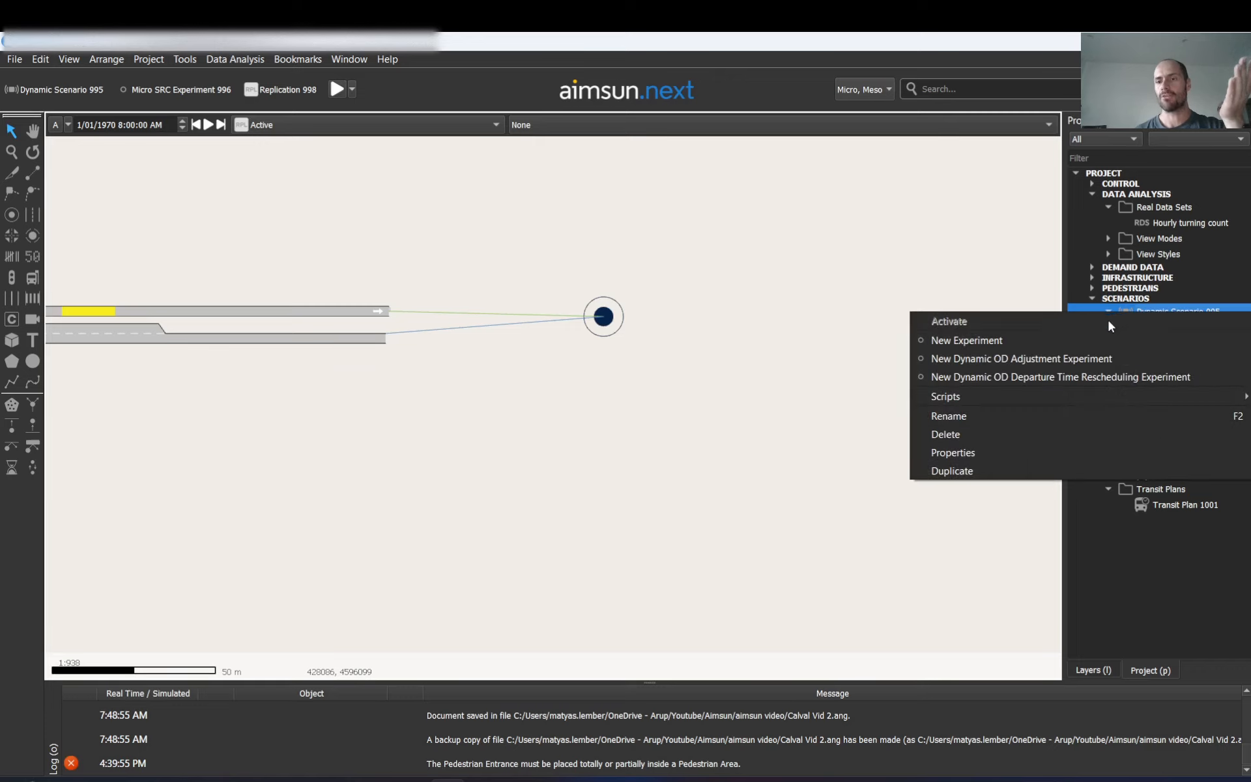
{"action": "left_click", "coordinate": [1148, 306]}
{"action": "left_click", "coordinate": [1166, 327]}
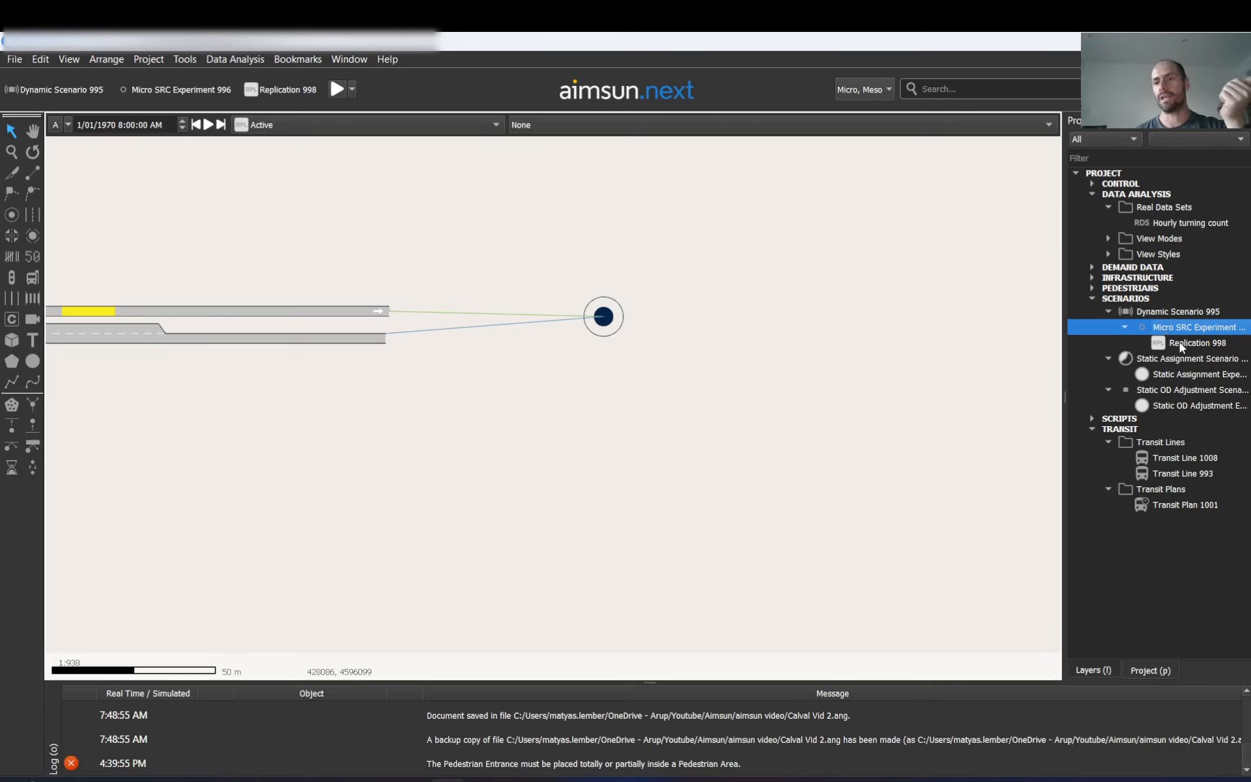
Assign Transit Plan 1001 as the transit plan of Dynamic Scenario 995 and save the scenario.
{"action": "double_click", "coordinate": [1163, 313]}
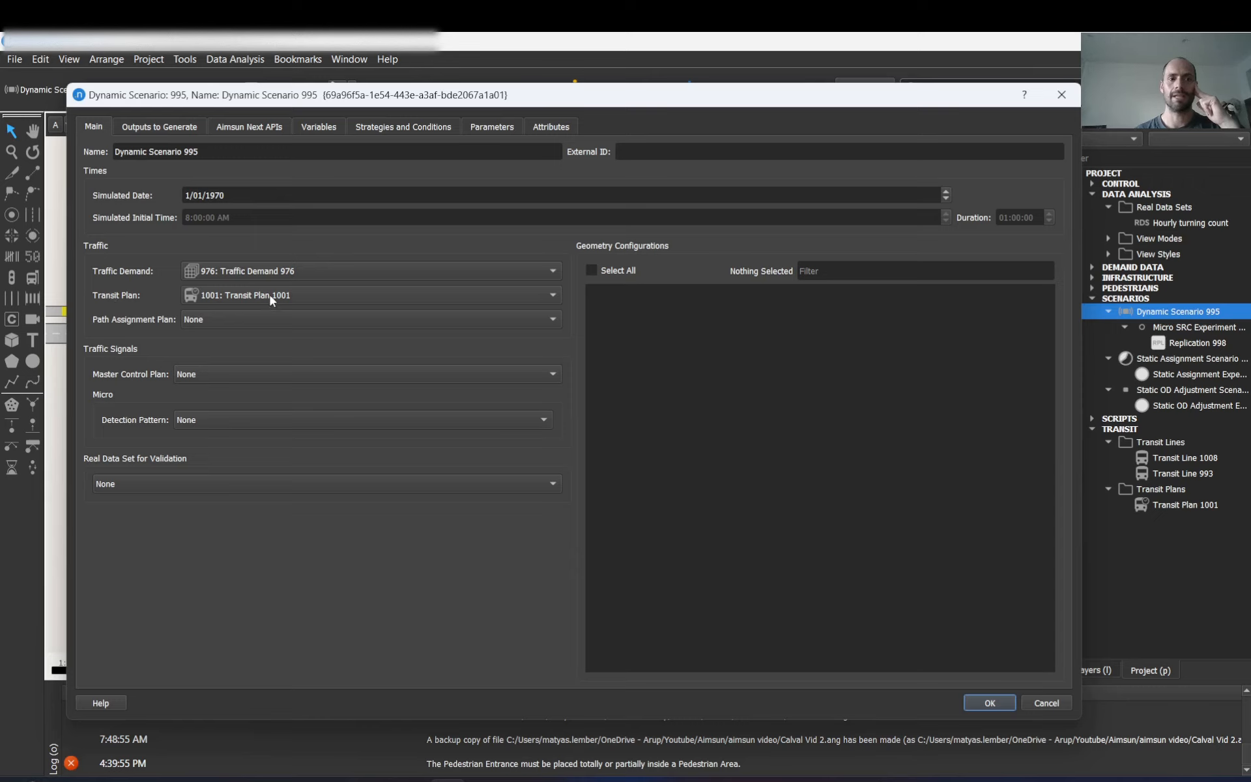
{"action": "left_click", "coordinate": [533, 293]}
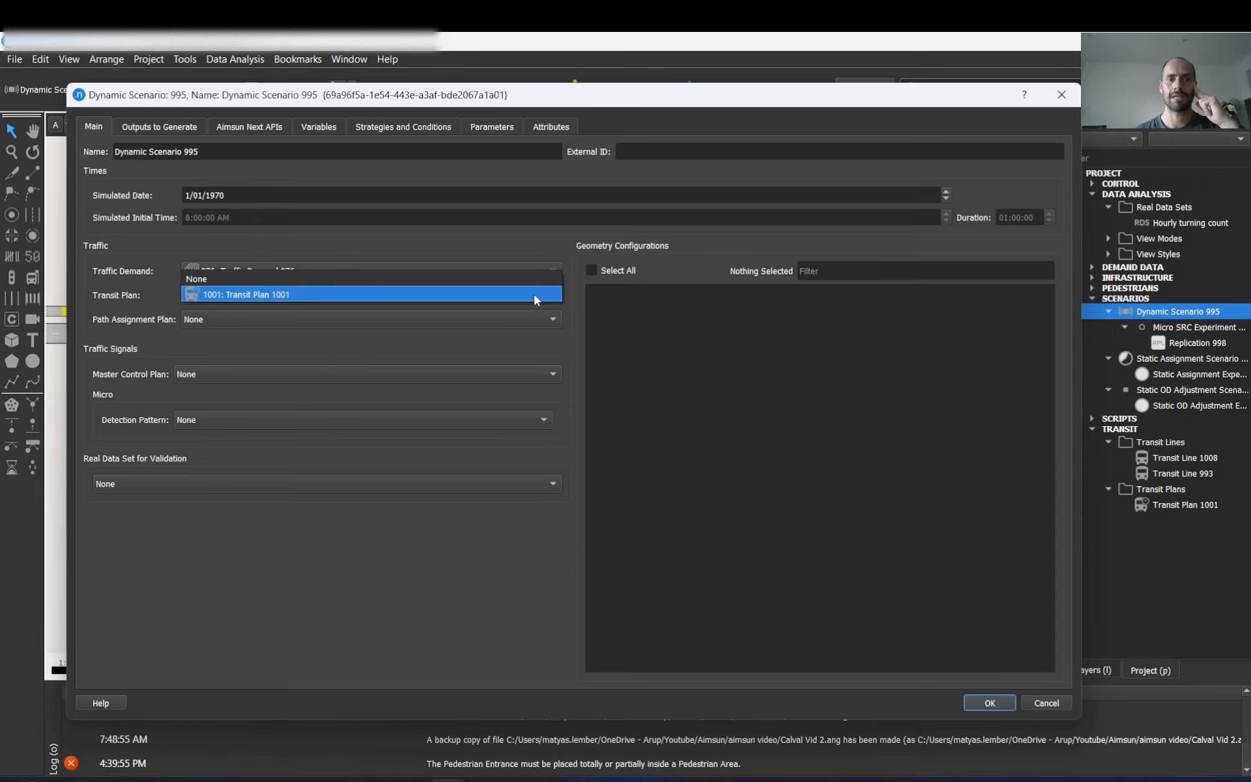
{"action": "left_click", "coordinate": [522, 295]}
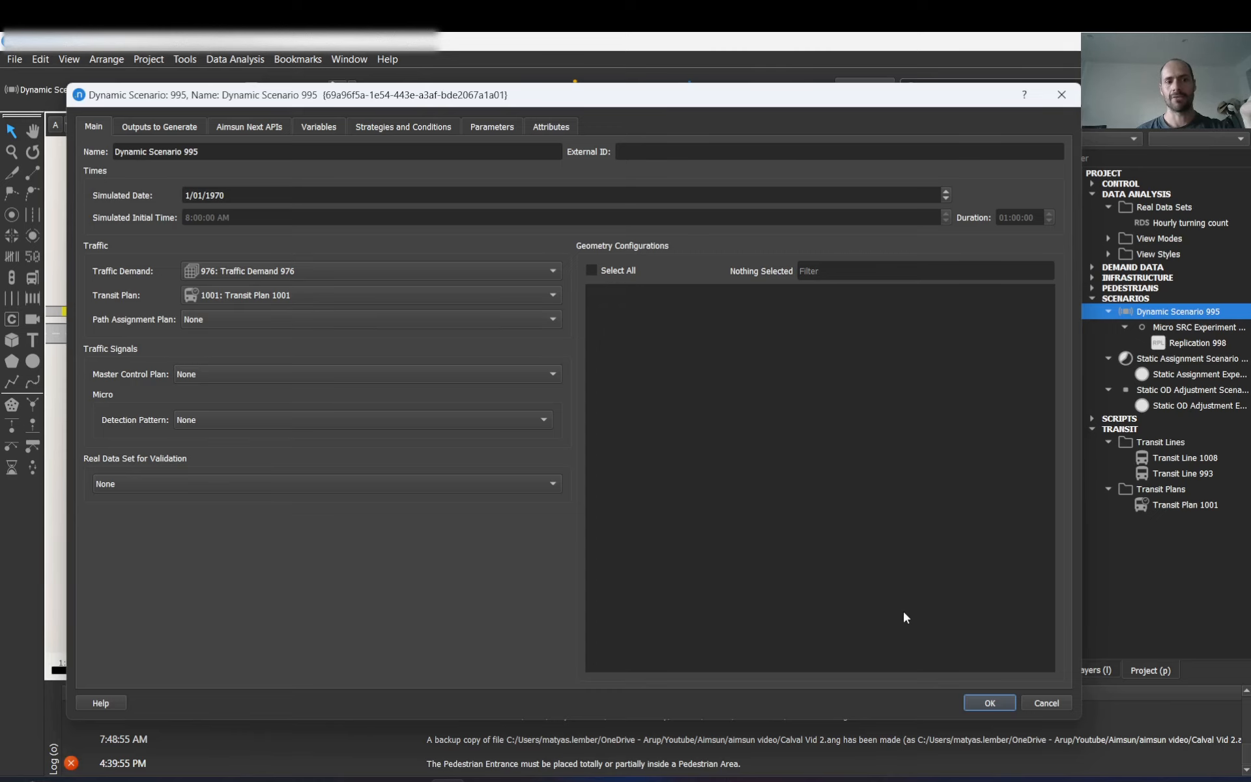
{"action": "left_click", "coordinate": [984, 702]}
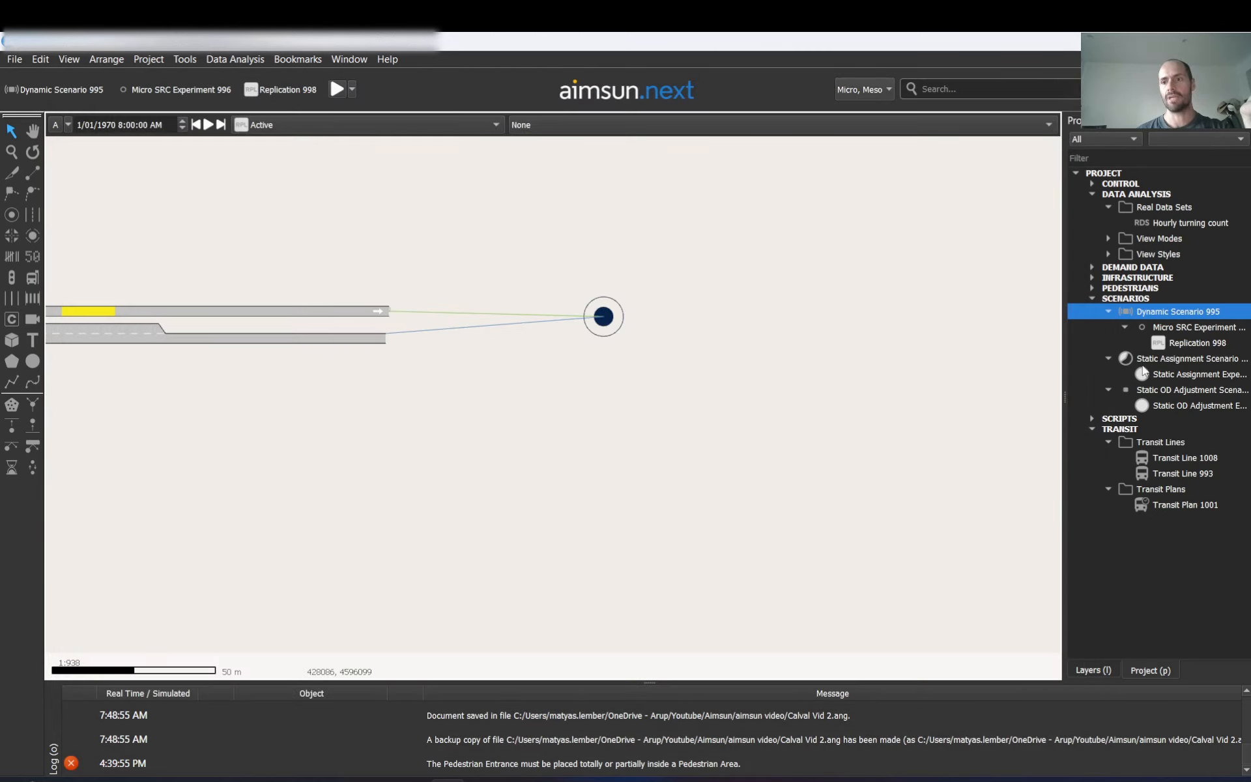
Check the main settings of Micro SRC Experiment 996 and close them without changes.
{"action": "double_click", "coordinate": [1167, 329]}
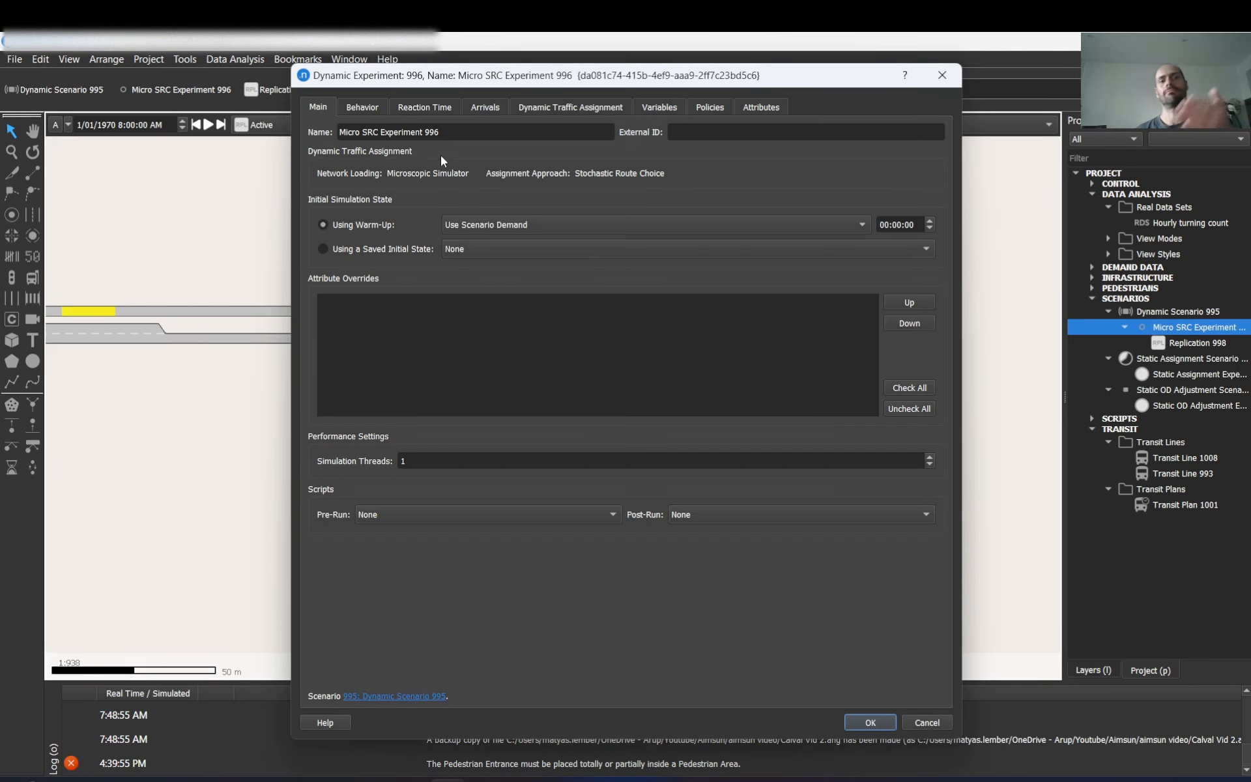
{"action": "left_click", "coordinate": [941, 76]}
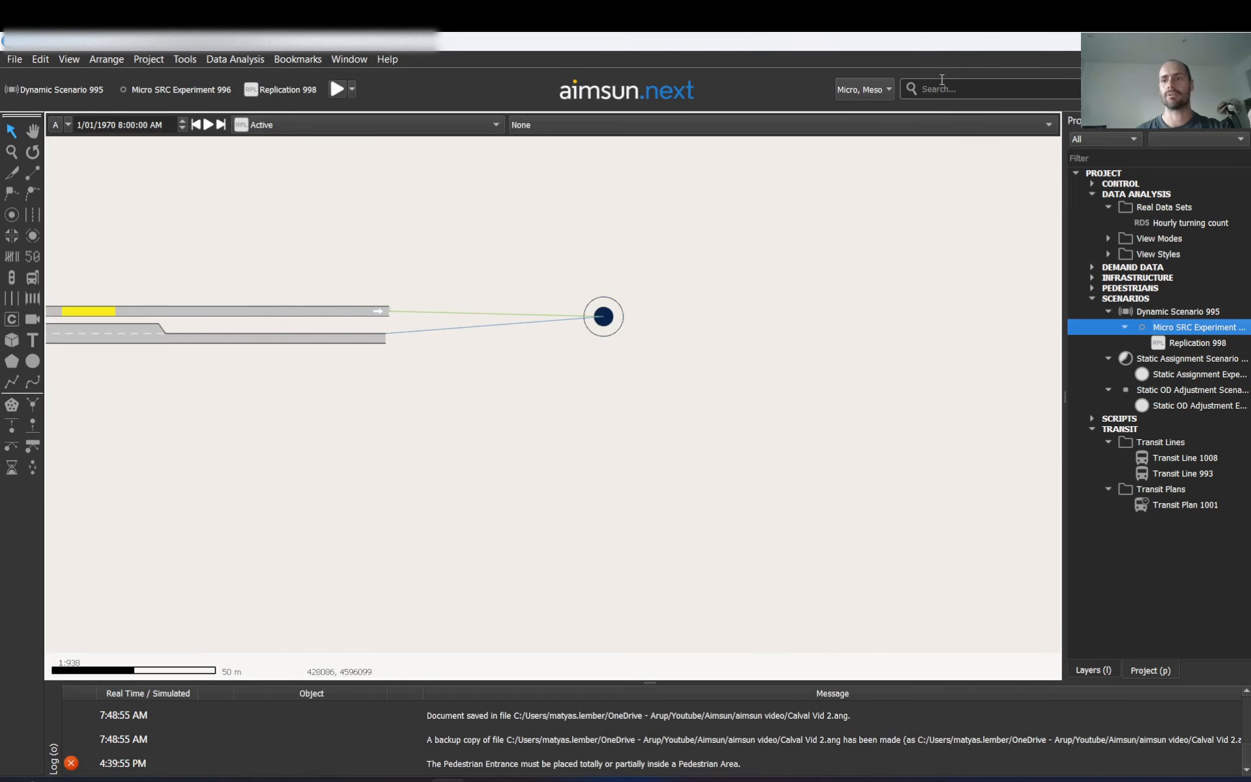
Run an animated simulation of Replication 998, watch the bus at the stop just east of the westernmost junction, and cancel the run.
{"action": "right_click", "coordinate": [1186, 342]}
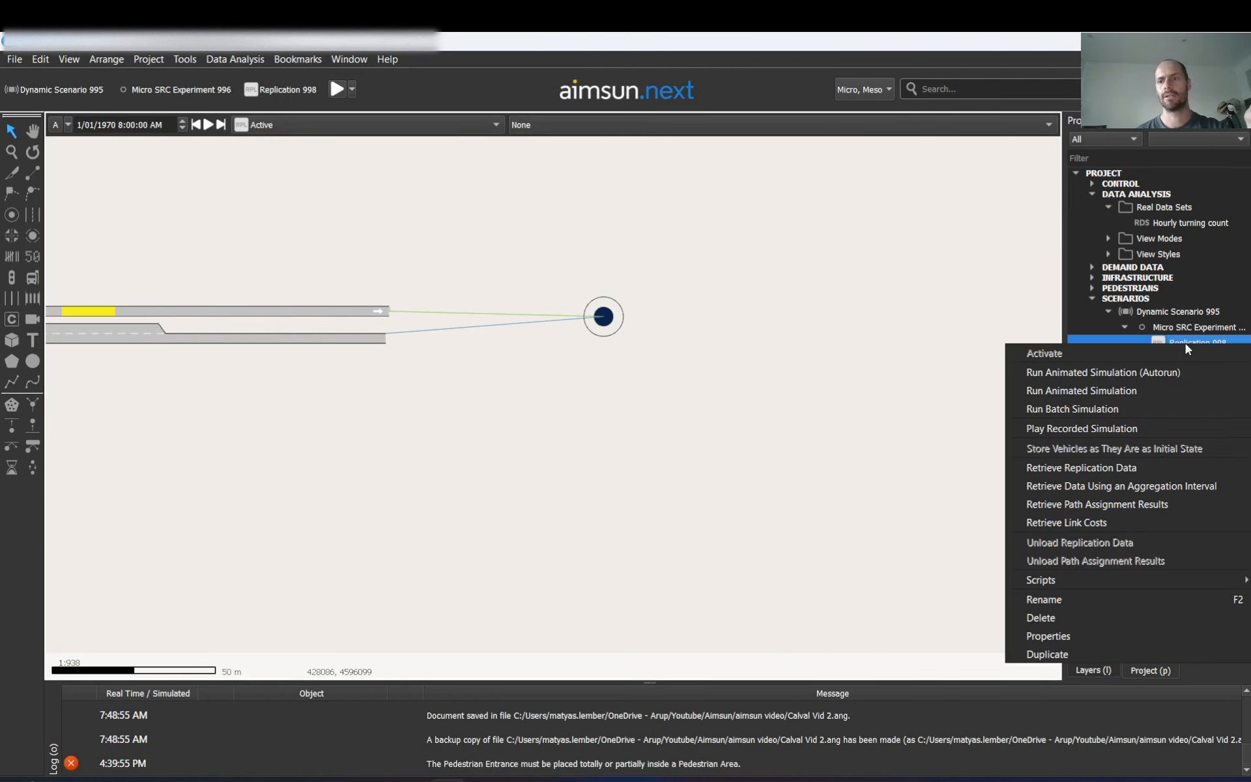
{"action": "left_click", "coordinate": [1065, 408]}
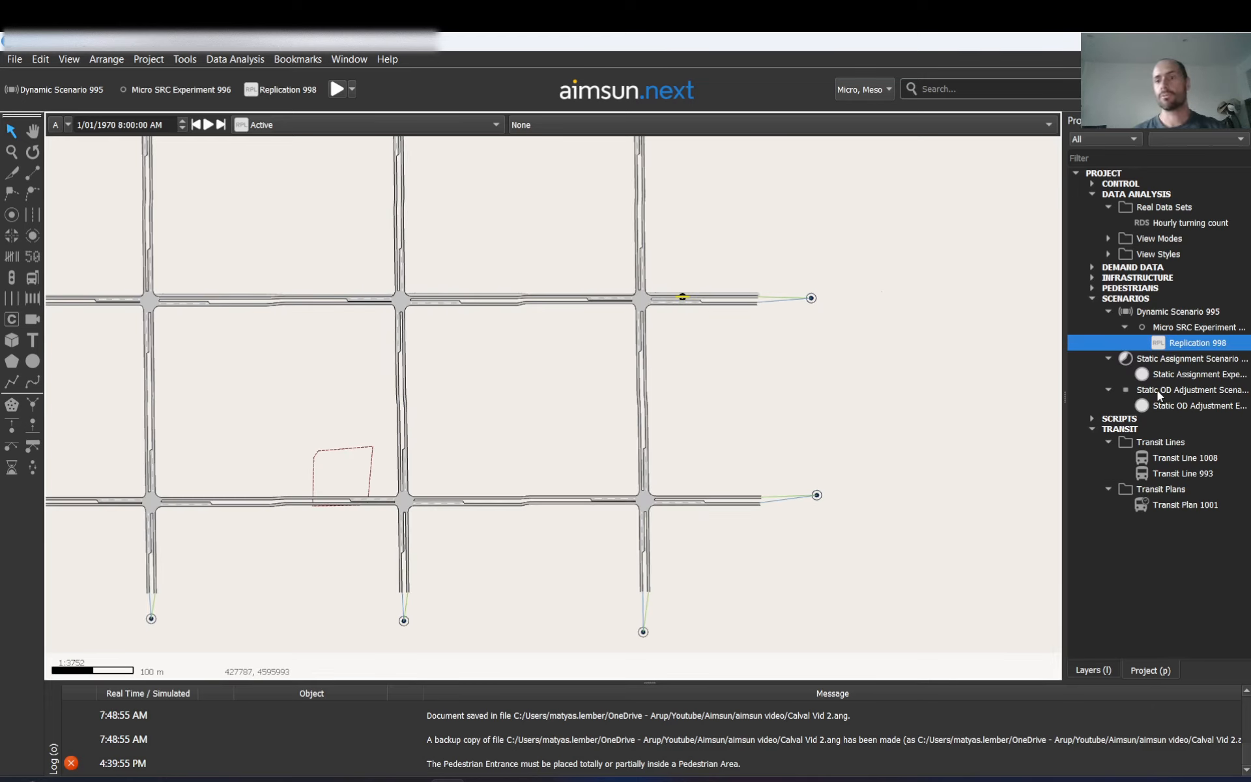
{"action": "right_click", "coordinate": [1182, 346]}
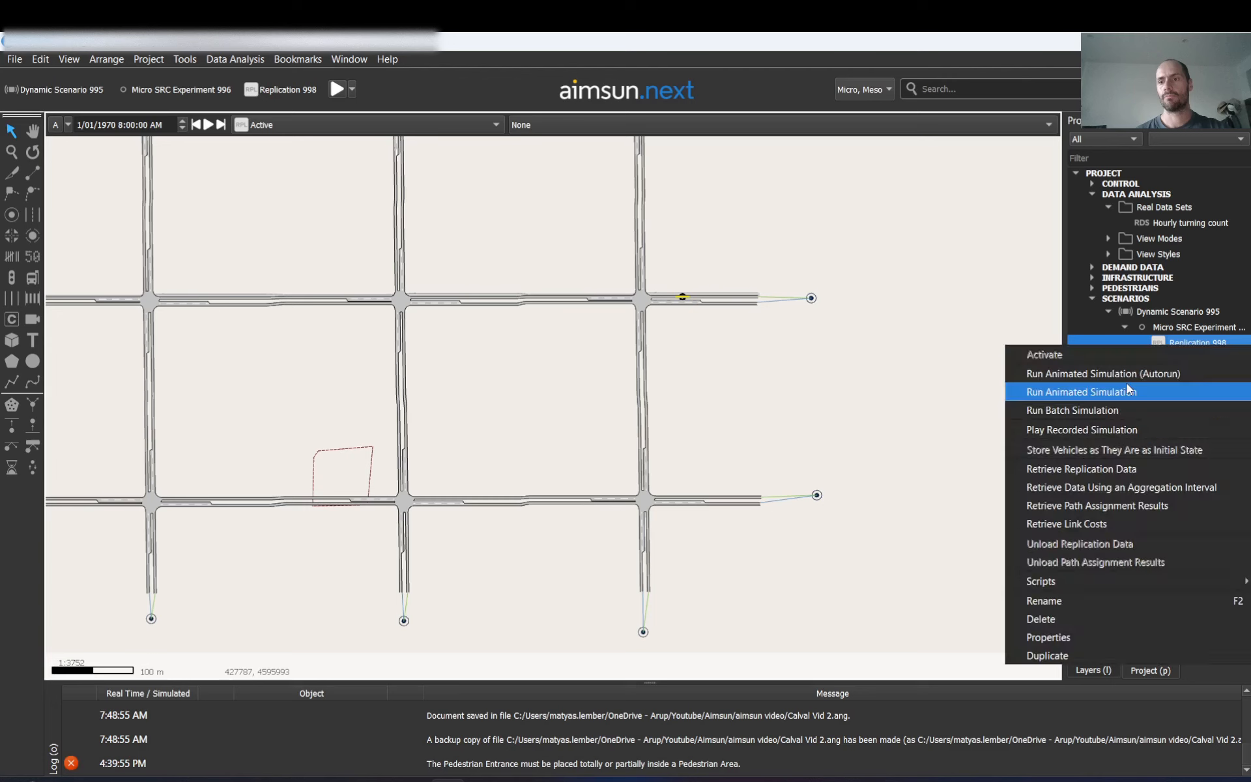
{"action": "left_click", "coordinate": [1073, 393]}
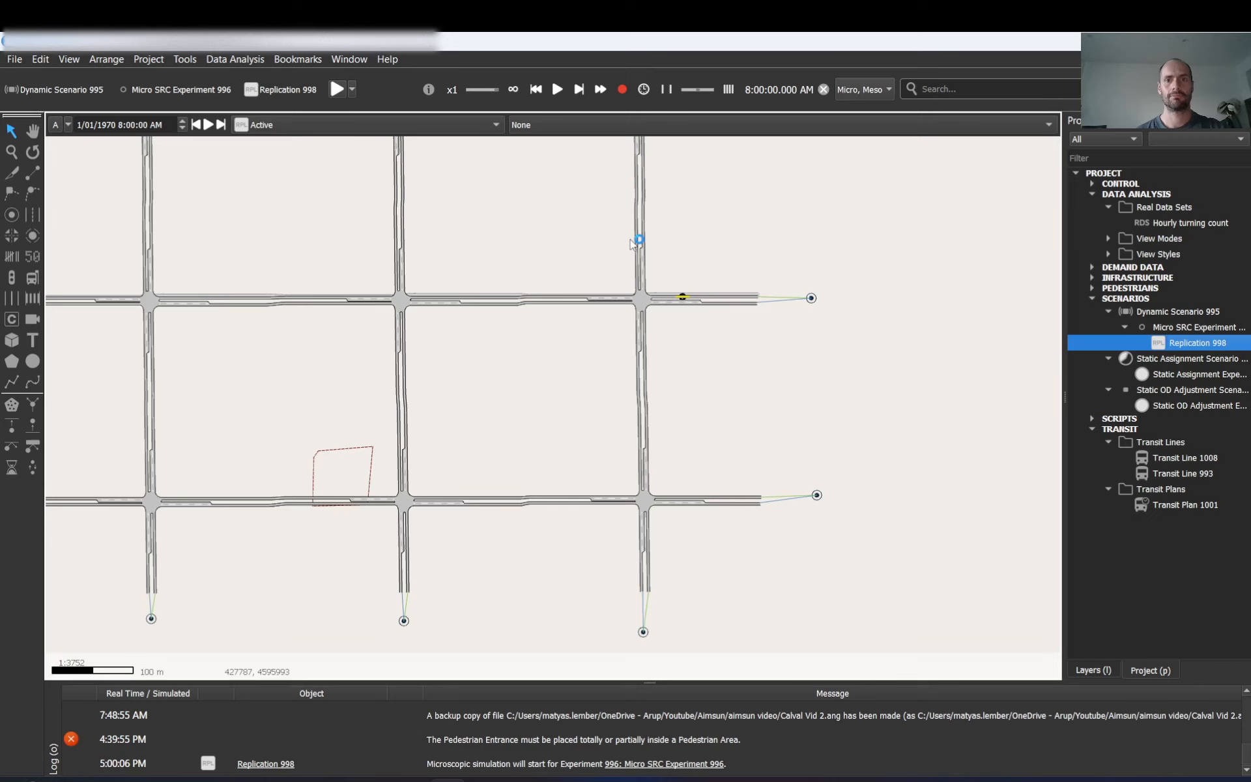
{"action": "scroll", "coordinate": [753, 319], "scroll_direction": "down", "scroll_amount": 5}
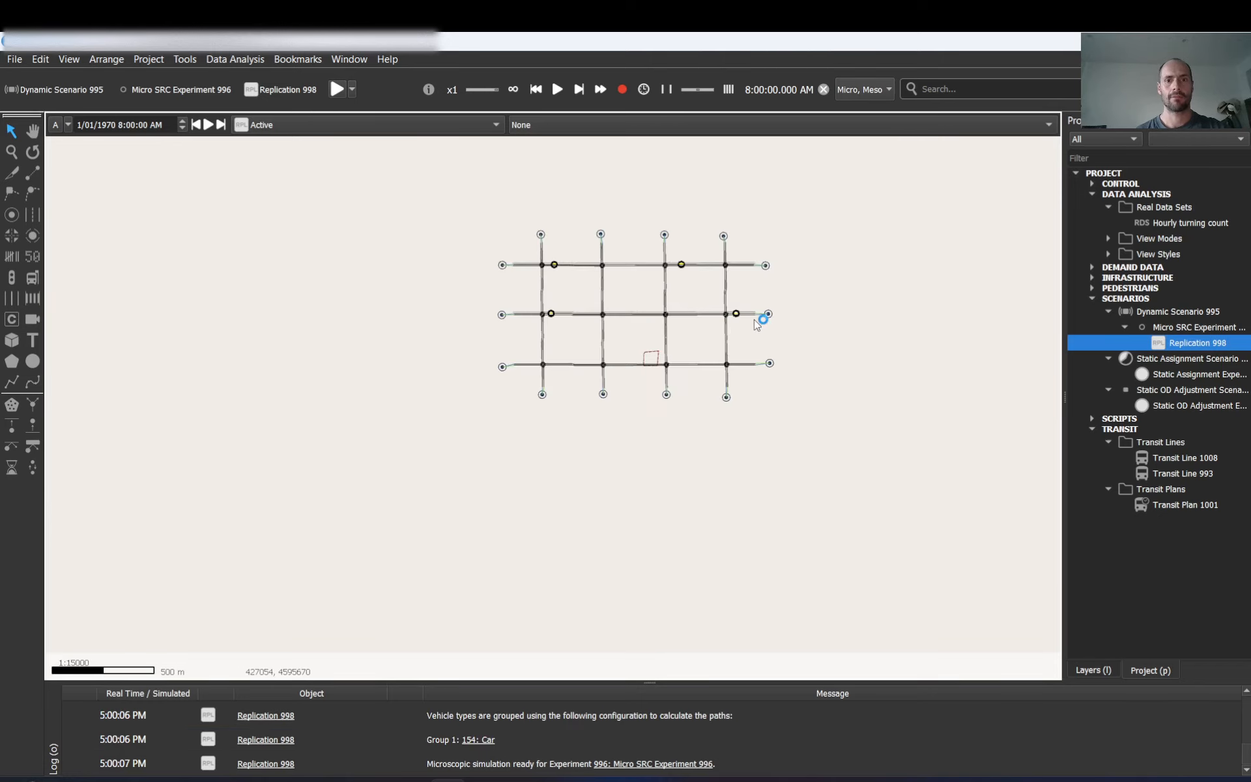
{"action": "scroll", "coordinate": [536, 307], "scroll_direction": "up", "scroll_amount": 7}
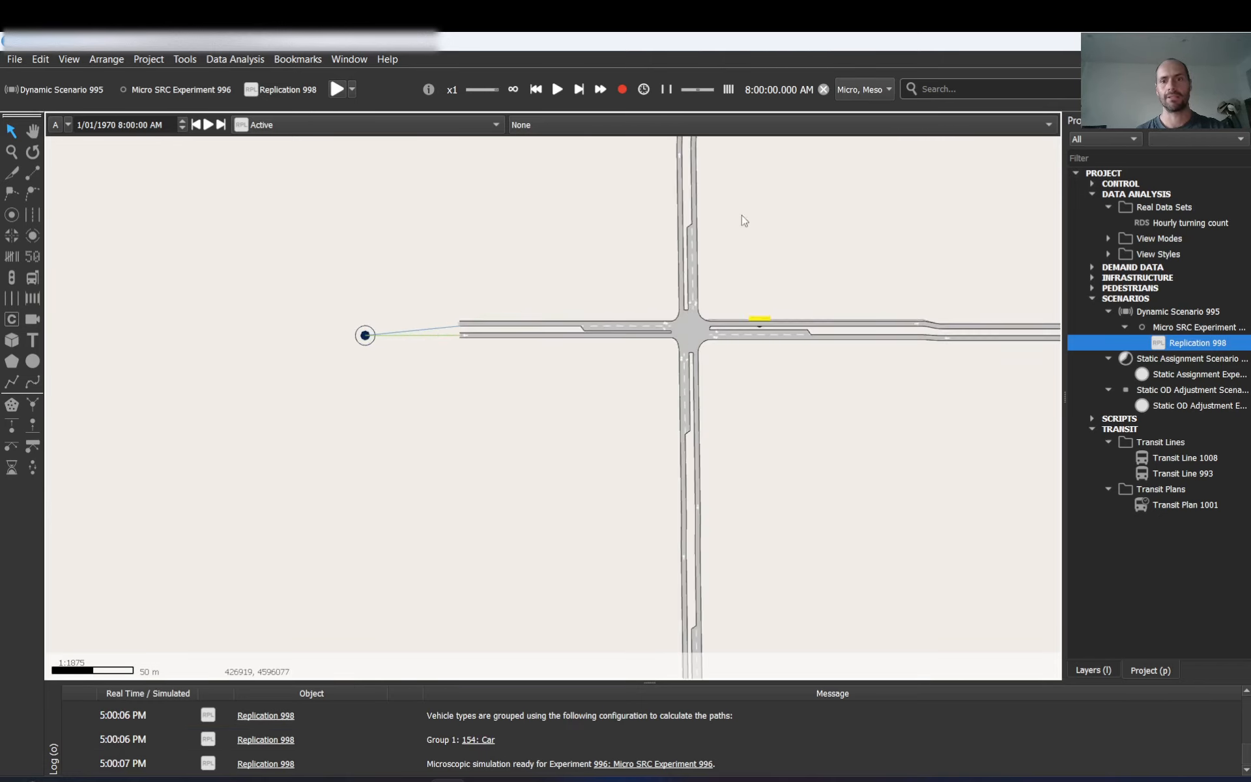
{"action": "left_click", "coordinate": [559, 91]}
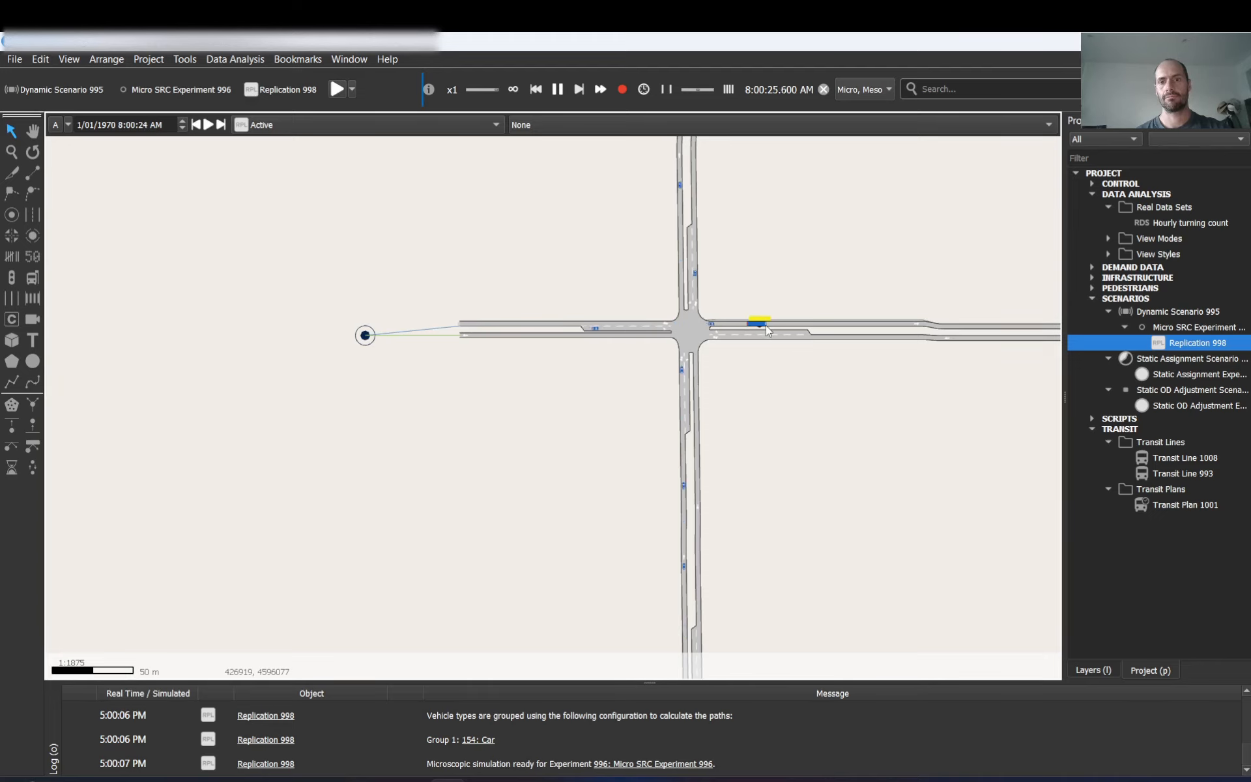
{"action": "scroll", "coordinate": [766, 329], "scroll_direction": "up", "scroll_amount": 10}
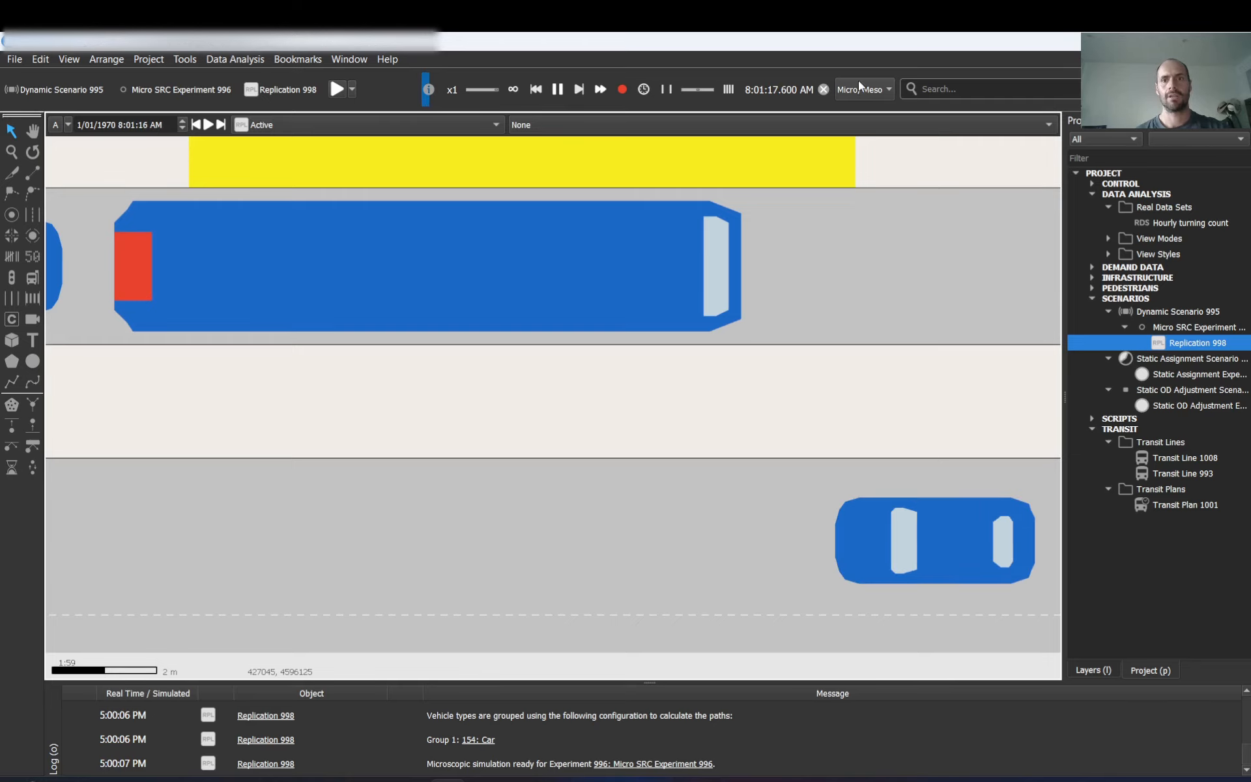
{"action": "left_click", "coordinate": [823, 89]}
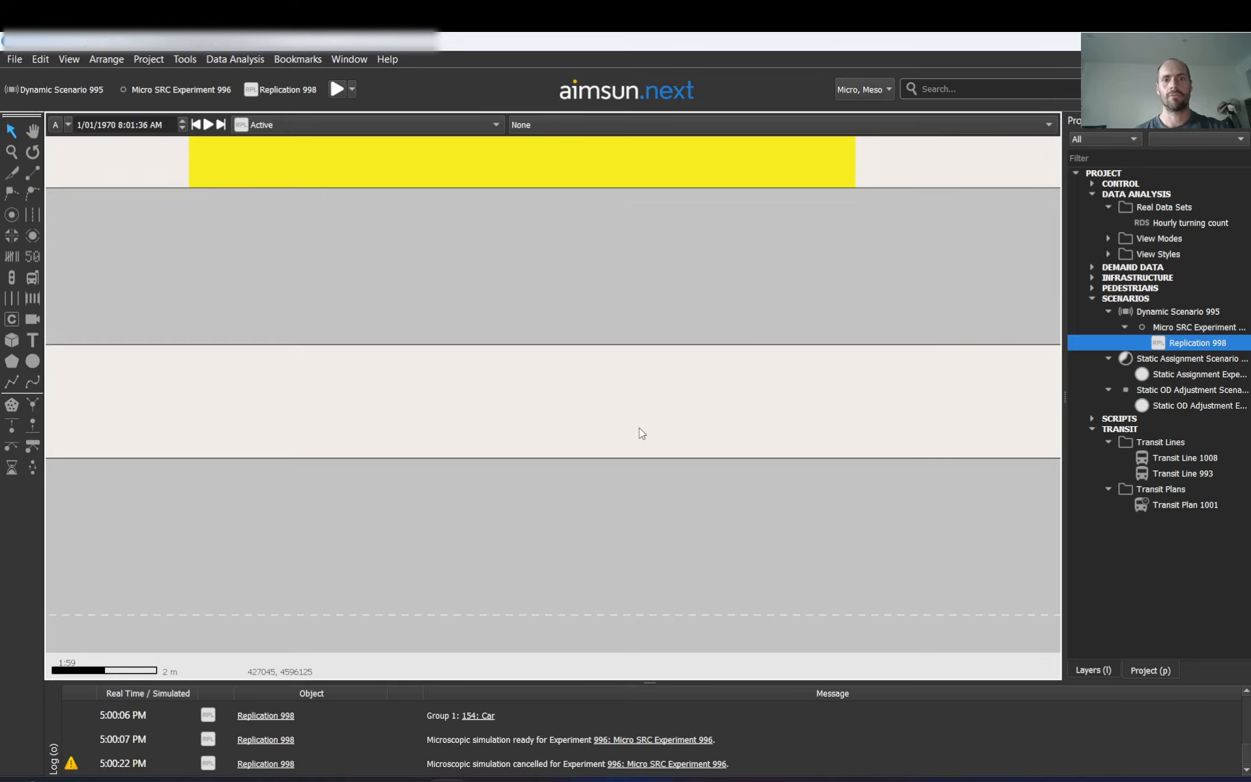
Lengthen the bus stop just east of the westernmost junction by extending its eastern end to nearly twice its length.
{"action": "scroll", "coordinate": [606, 389], "scroll_direction": "down", "scroll_amount": 4}
{"action": "left_click", "coordinate": [588, 346]}
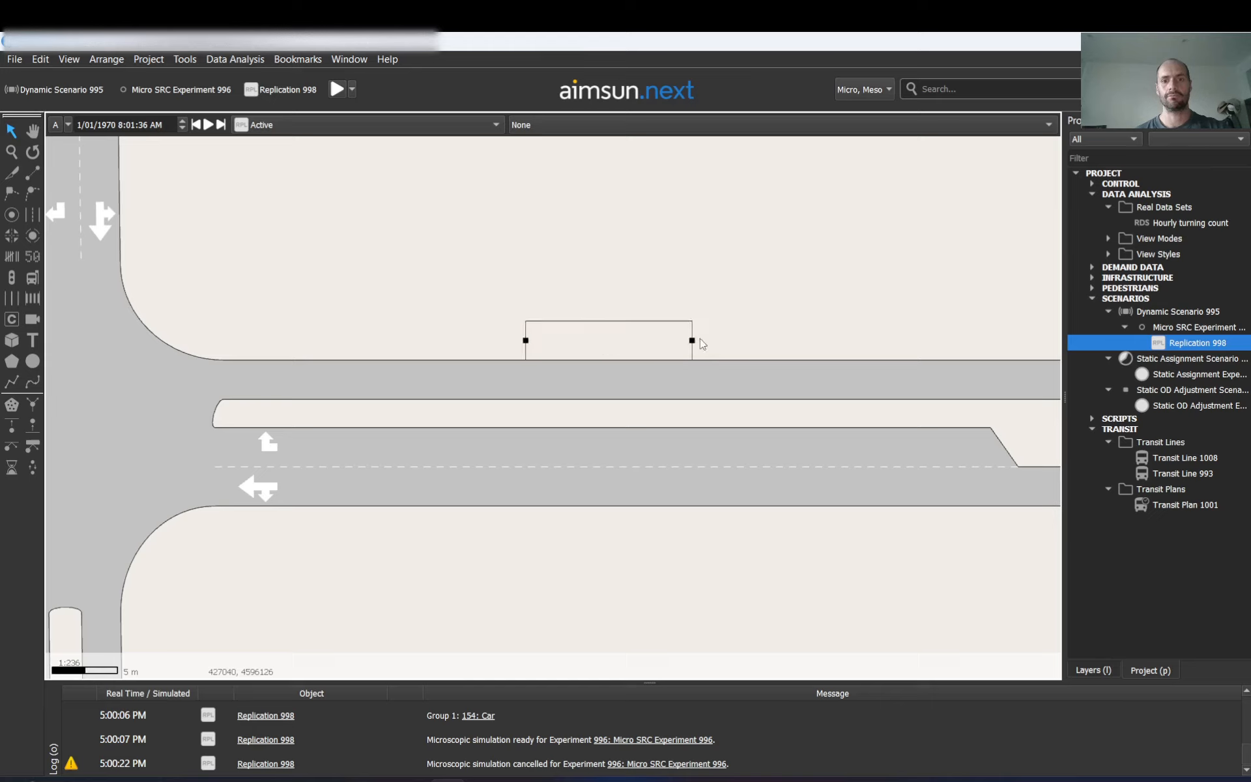
{"action": "left_click_drag", "start_coordinate": [692, 341], "coordinate": [829, 353]}
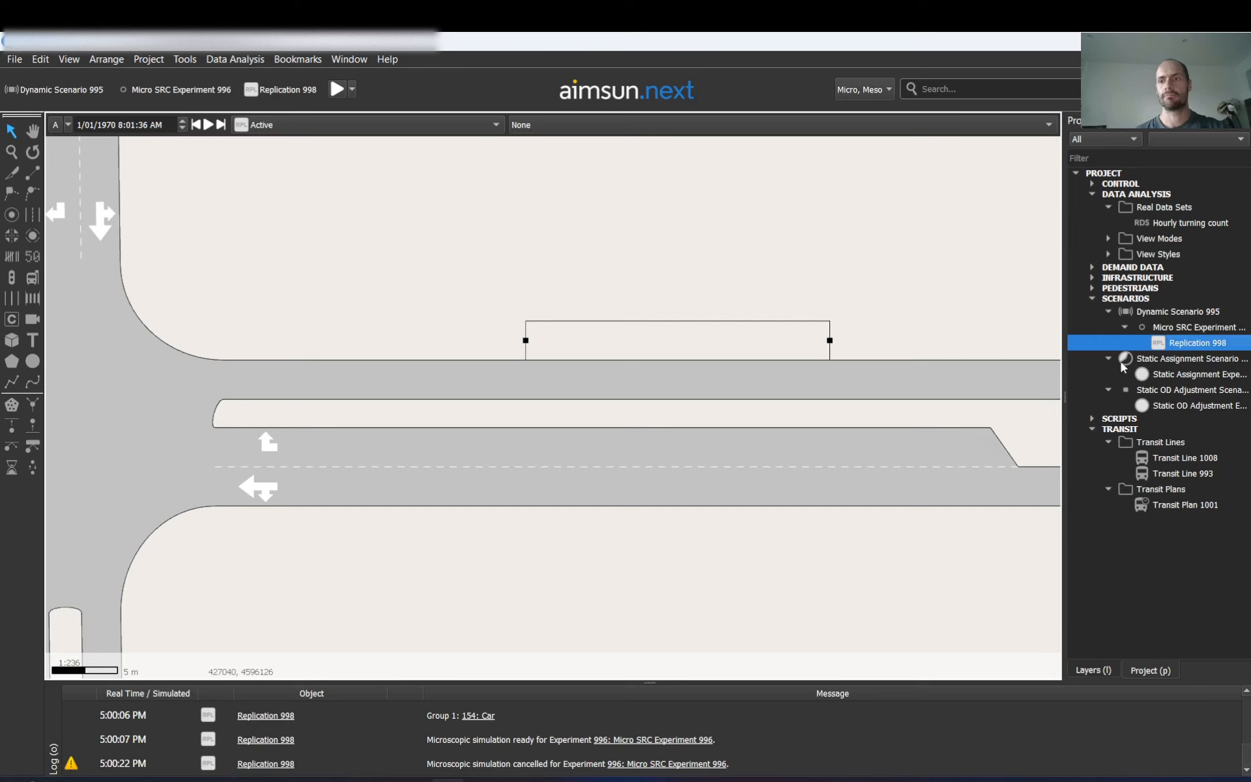
Run an animated simulation of Replication 998 and pause it while the bus is standing in the lengthened stop.
{"action": "right_click", "coordinate": [1183, 344]}
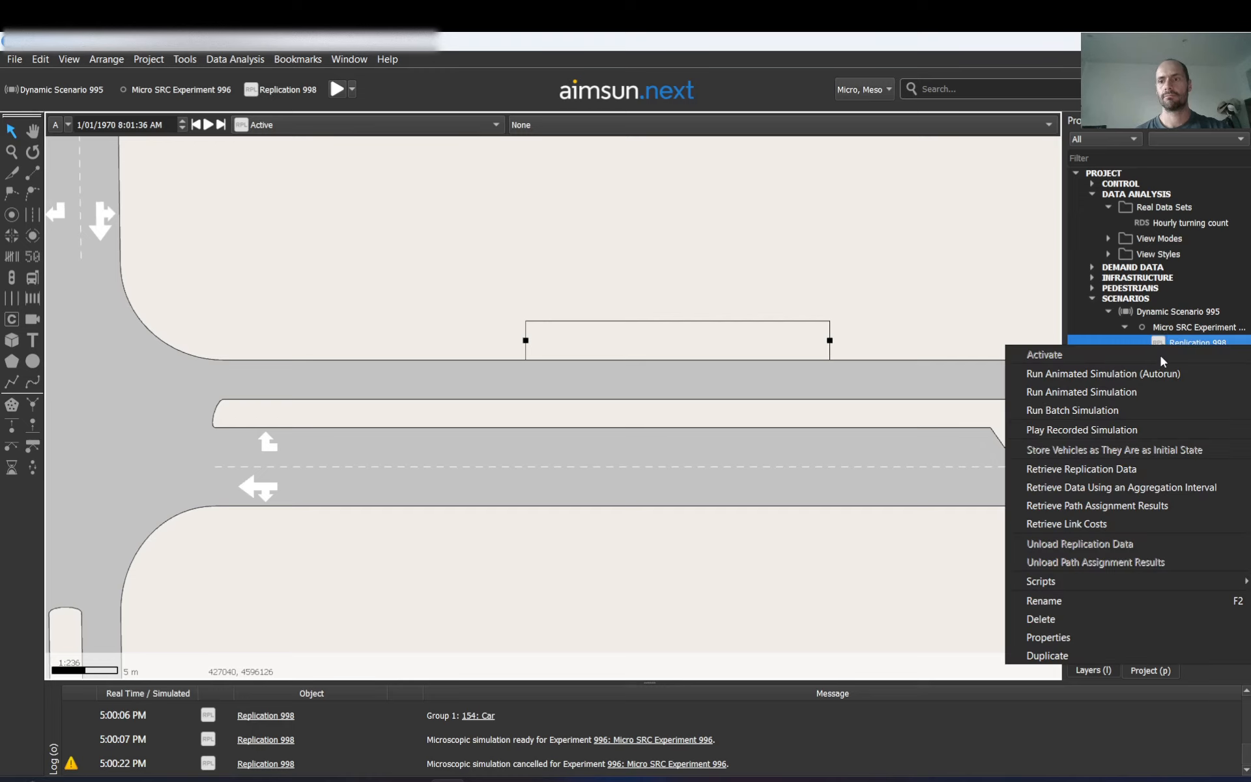
{"action": "left_click", "coordinate": [1079, 392]}
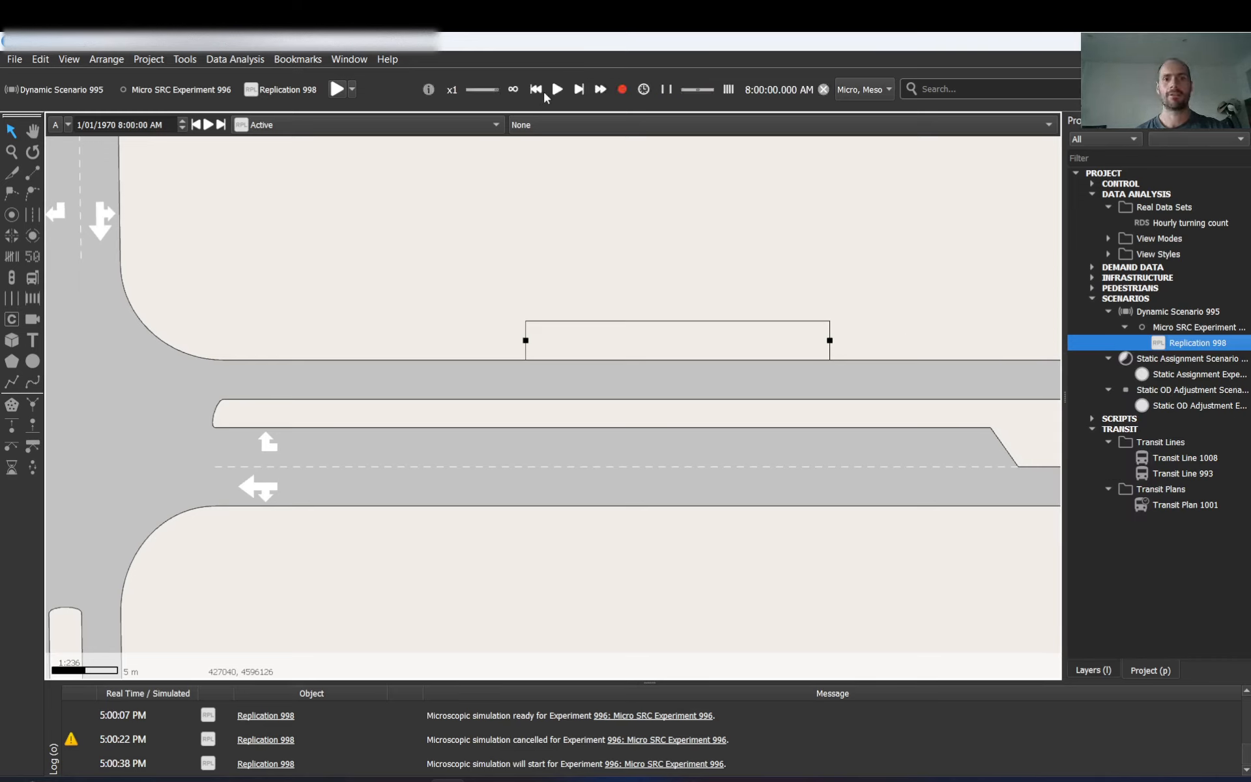
{"action": "left_click", "coordinate": [556, 92]}
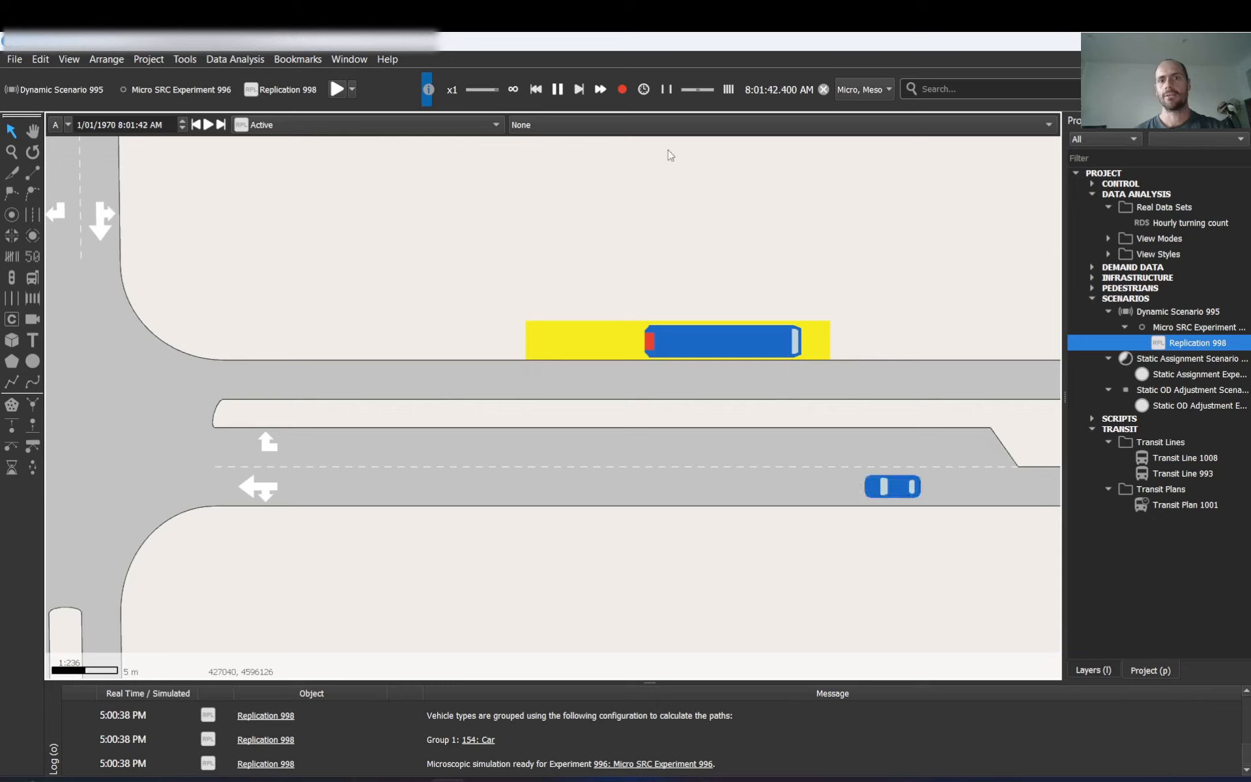
{"action": "left_click", "coordinate": [558, 92]}
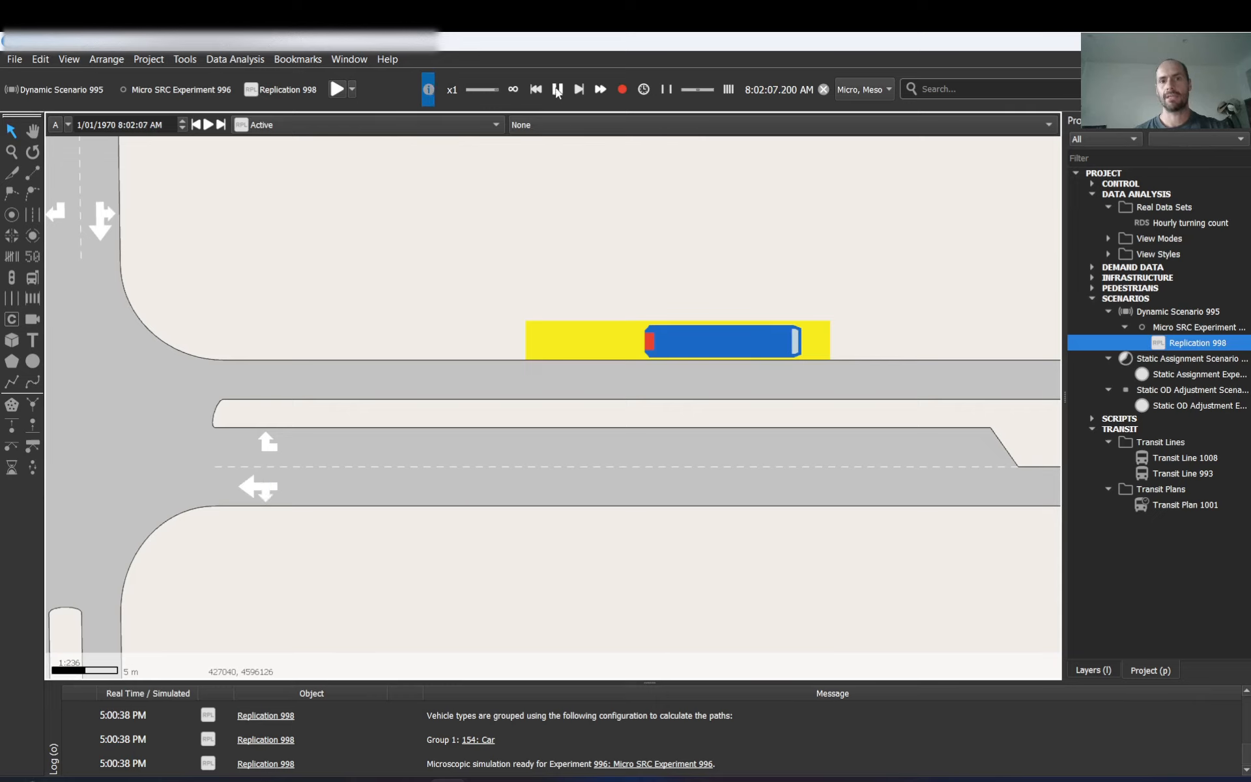
Set the stop offsets of Transit Line 1008's 08:00:00 schedule to non-applied (informative value only) and save the line.
{"action": "double_click", "coordinate": [1176, 457]}
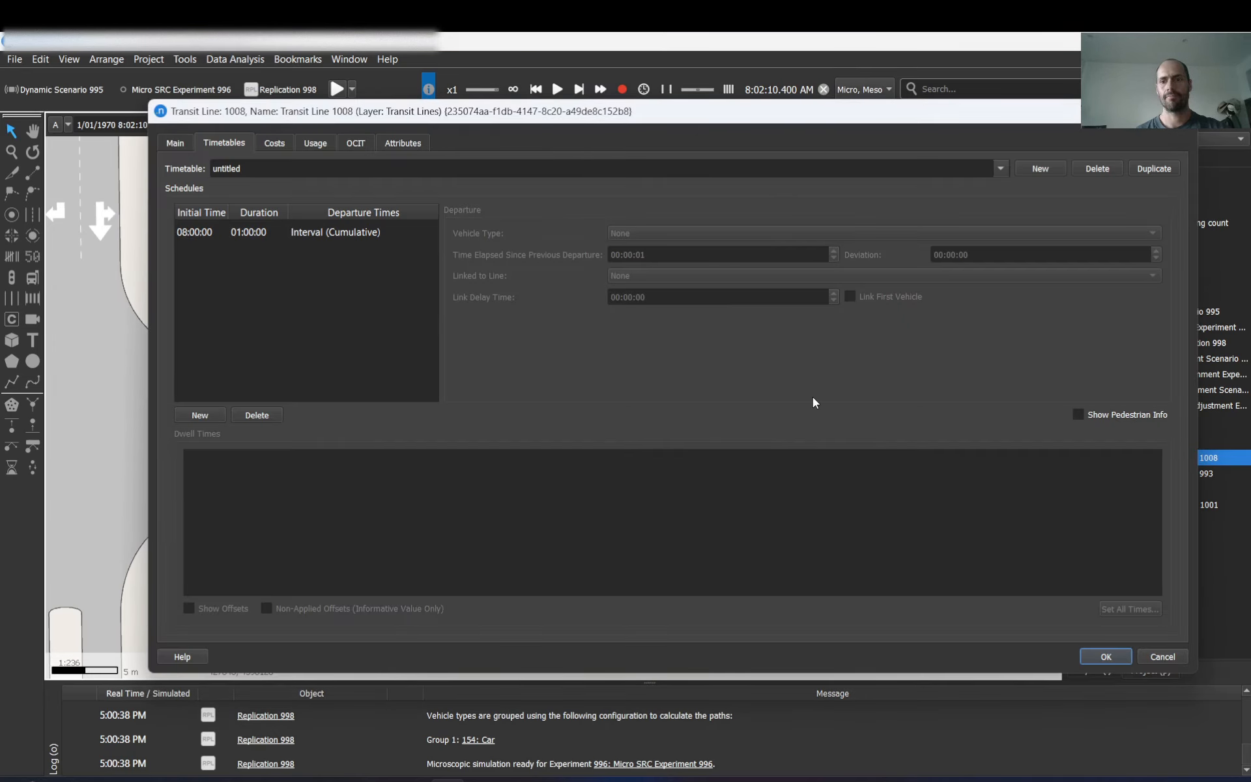
{"action": "left_click", "coordinate": [359, 233]}
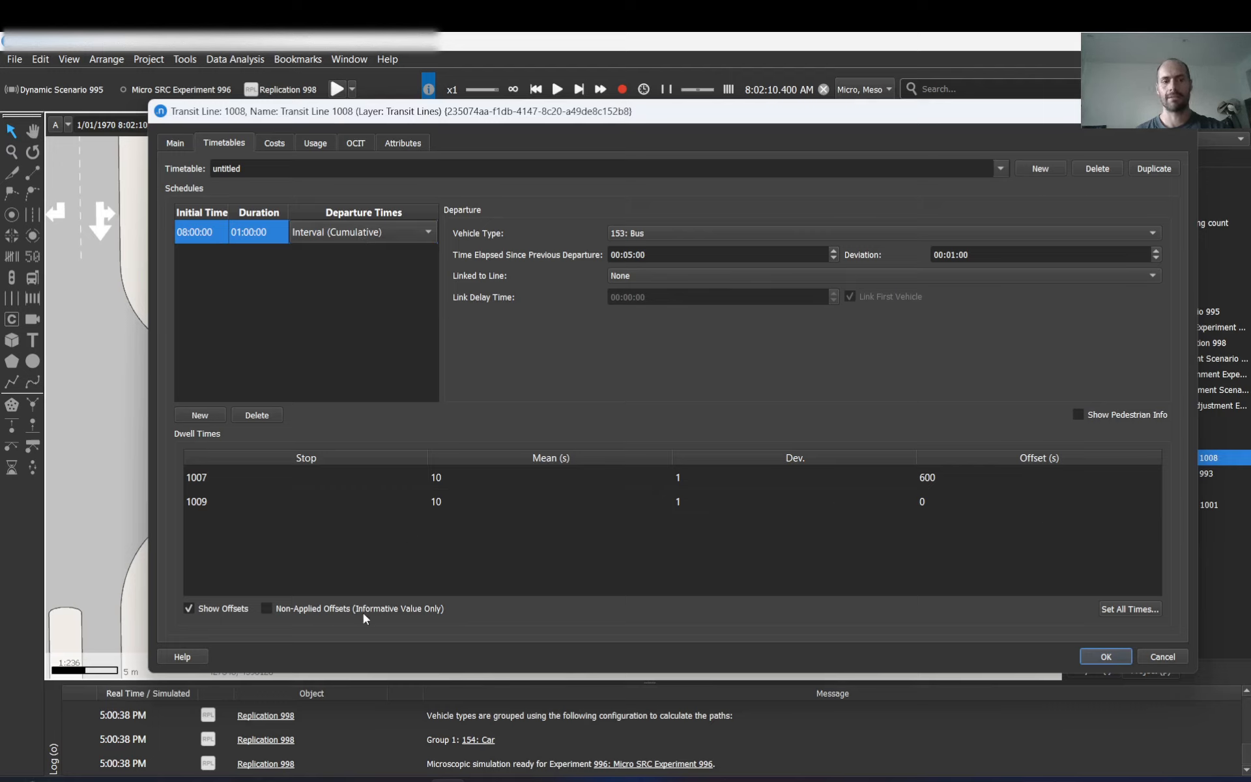
{"action": "left_click", "coordinate": [337, 608]}
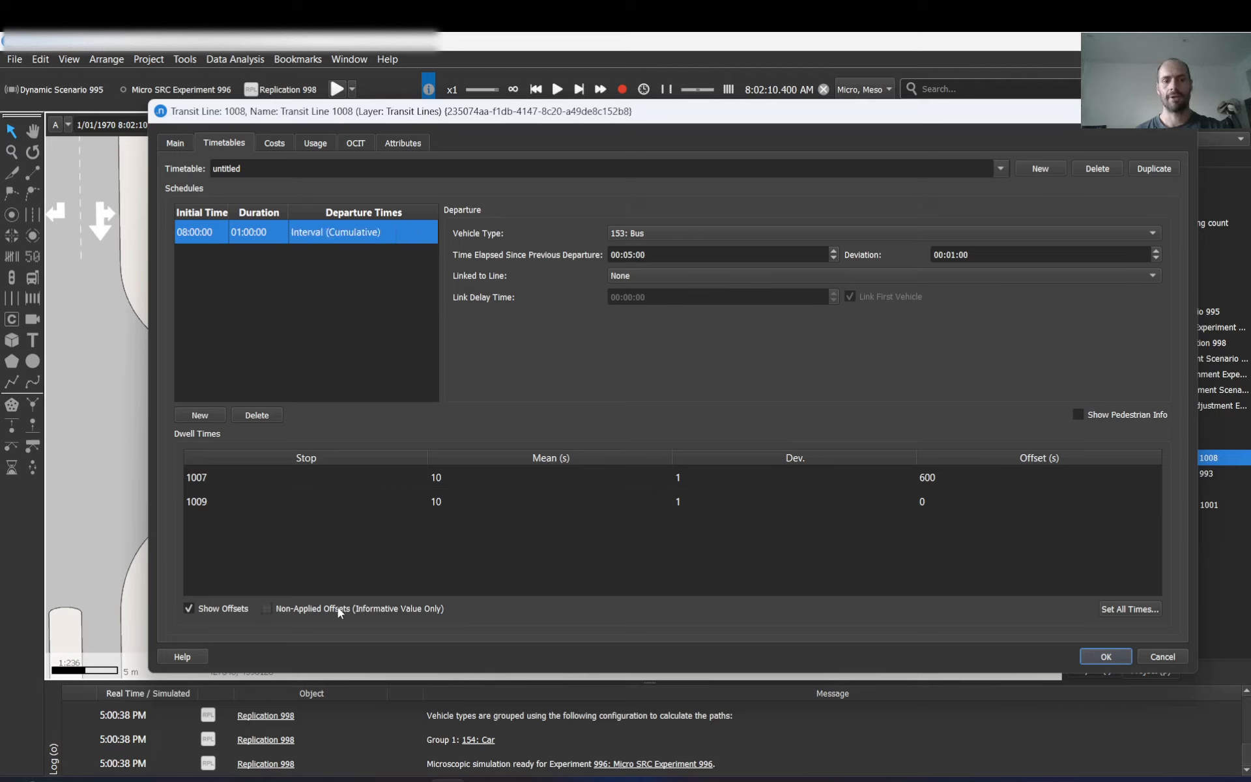
{"action": "left_click", "coordinate": [1107, 656]}
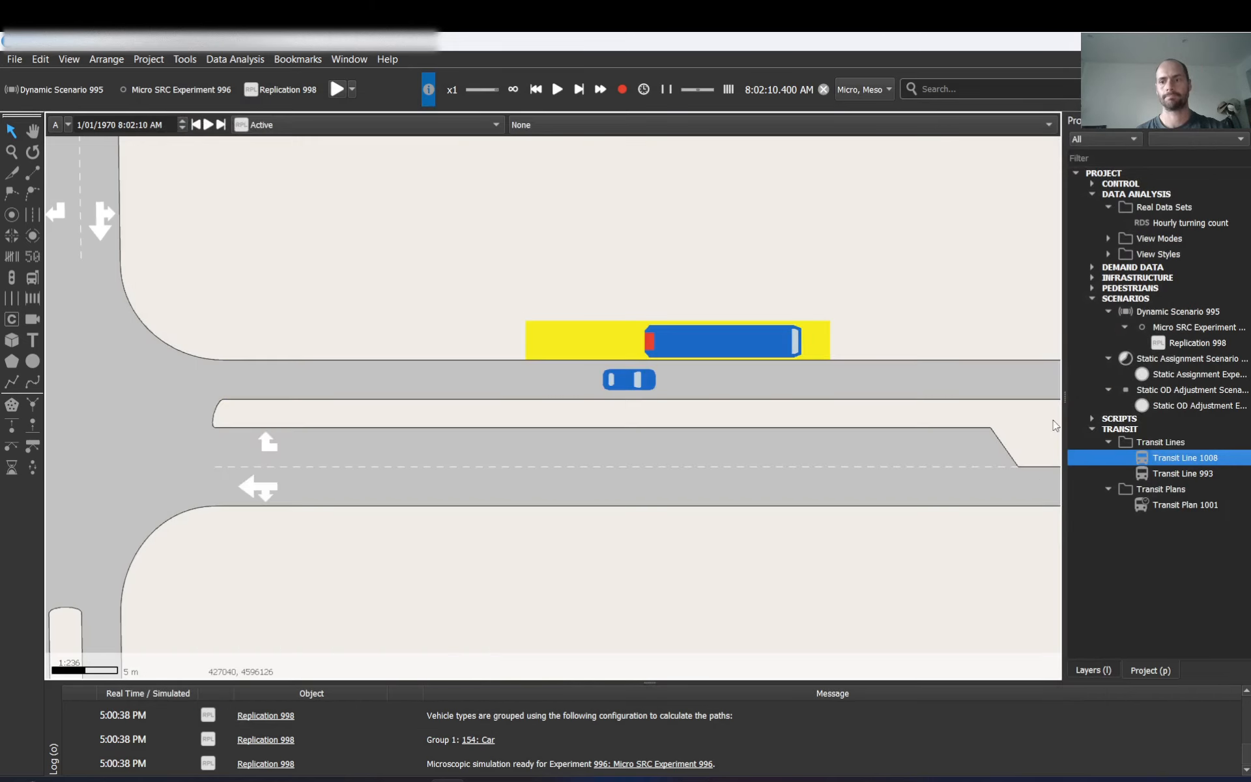
Restart the animated simulation of Replication 998 and pause it after the bus has driven away from the stop.
{"action": "left_click", "coordinate": [823, 91]}
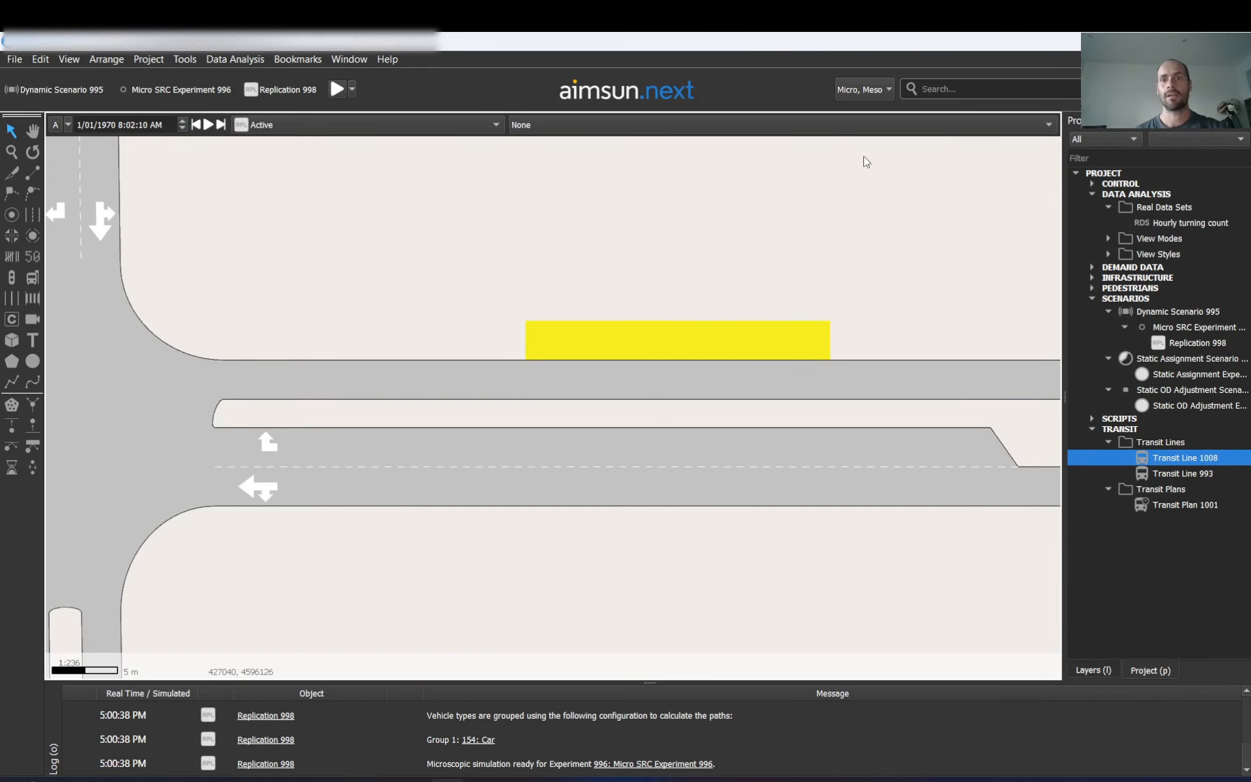
{"action": "left_click", "coordinate": [1184, 342]}
{"action": "right_click", "coordinate": [1184, 342]}
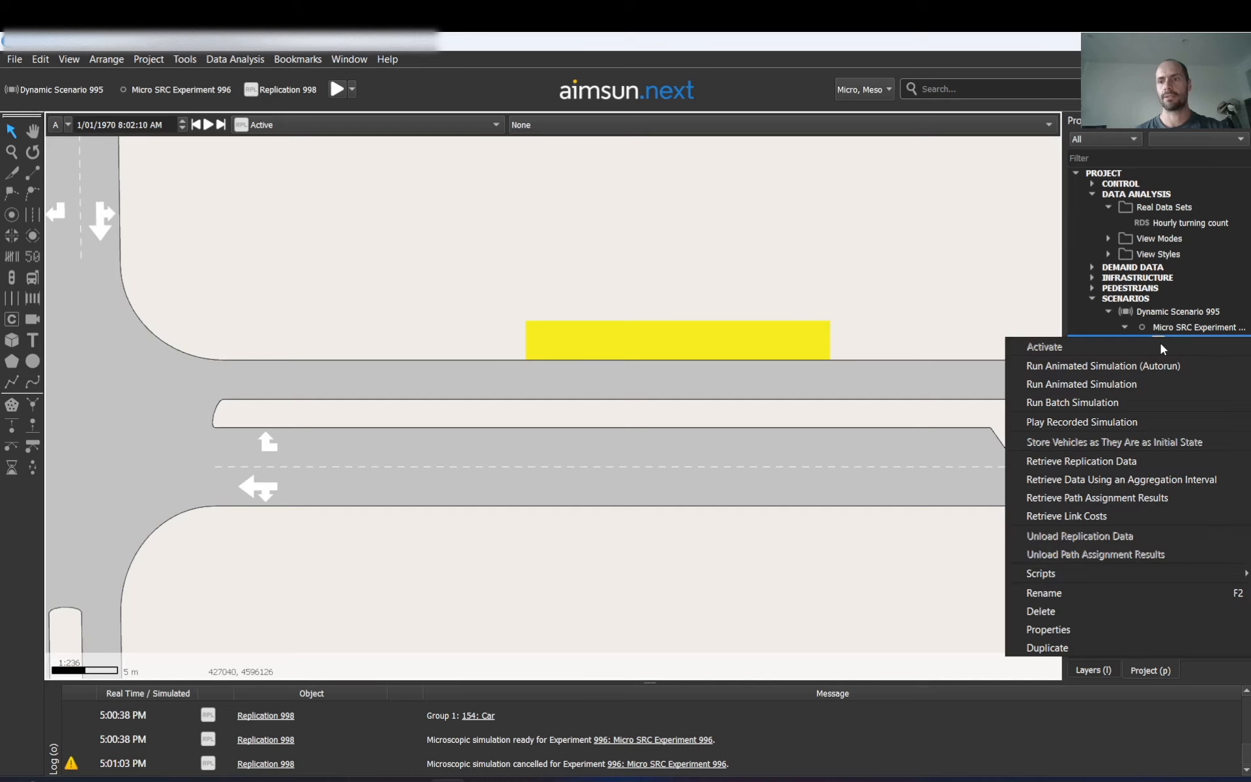
{"action": "left_click", "coordinate": [1085, 385]}
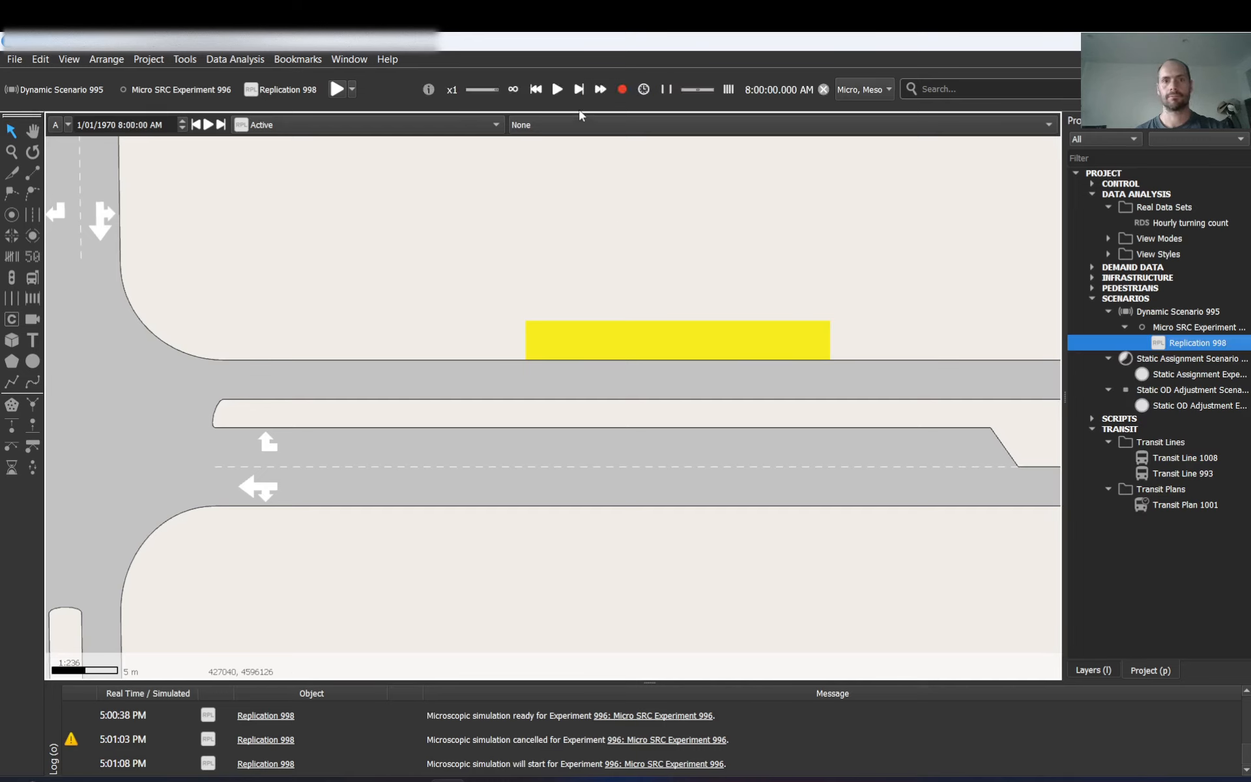
{"action": "left_click", "coordinate": [564, 91]}
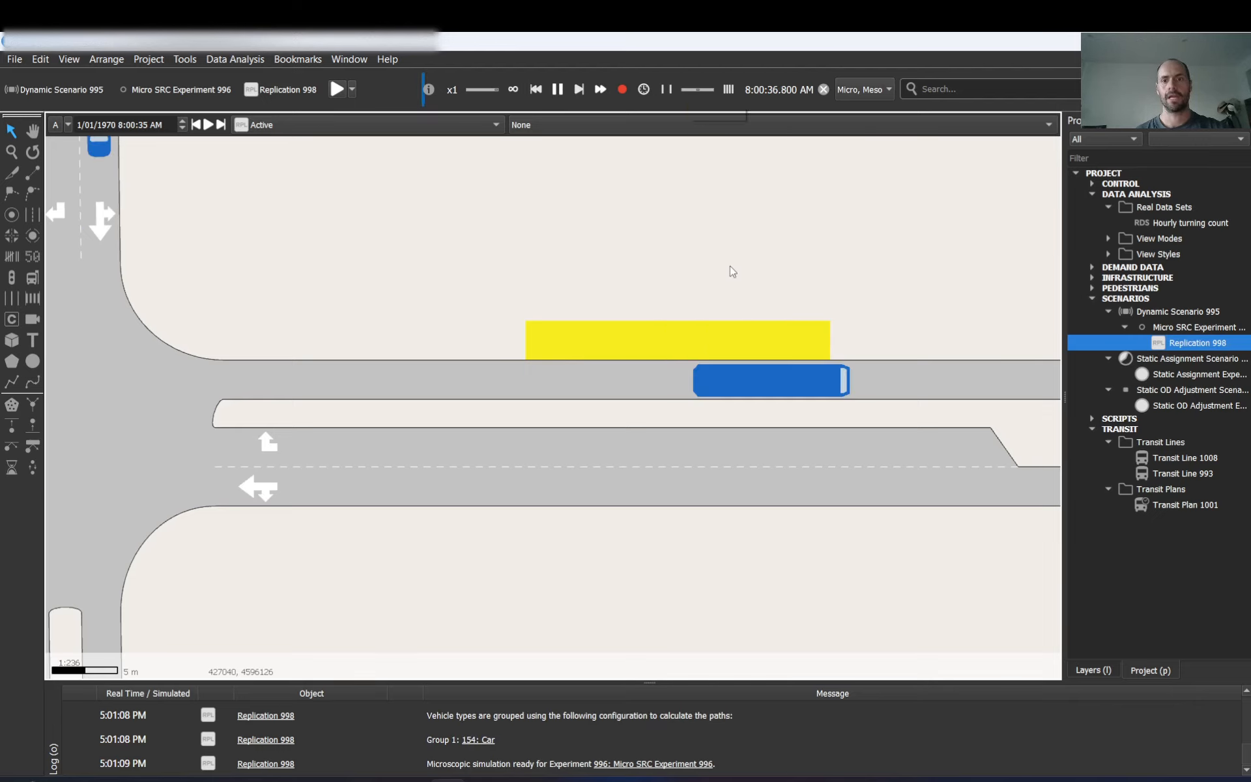
{"action": "left_click", "coordinate": [557, 89]}
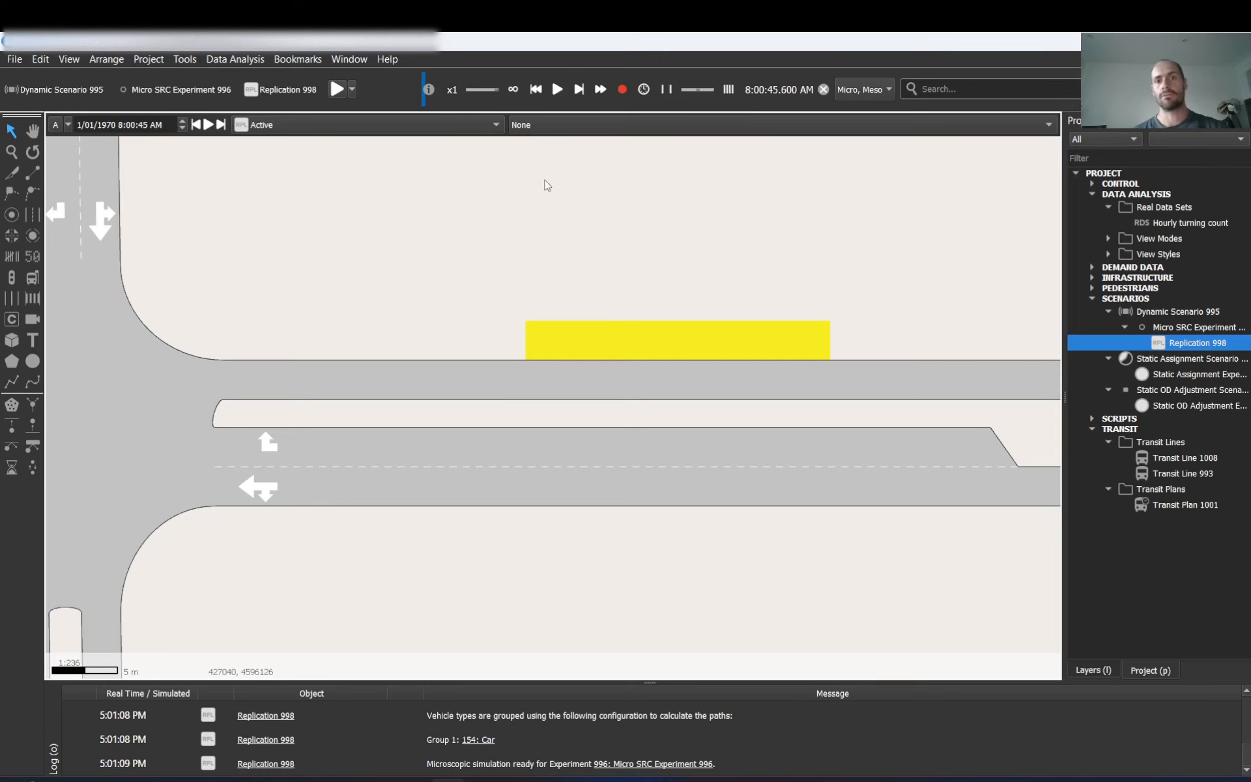
{"action": "scroll", "coordinate": [534, 287], "scroll_direction": "down", "scroll_amount": 5}
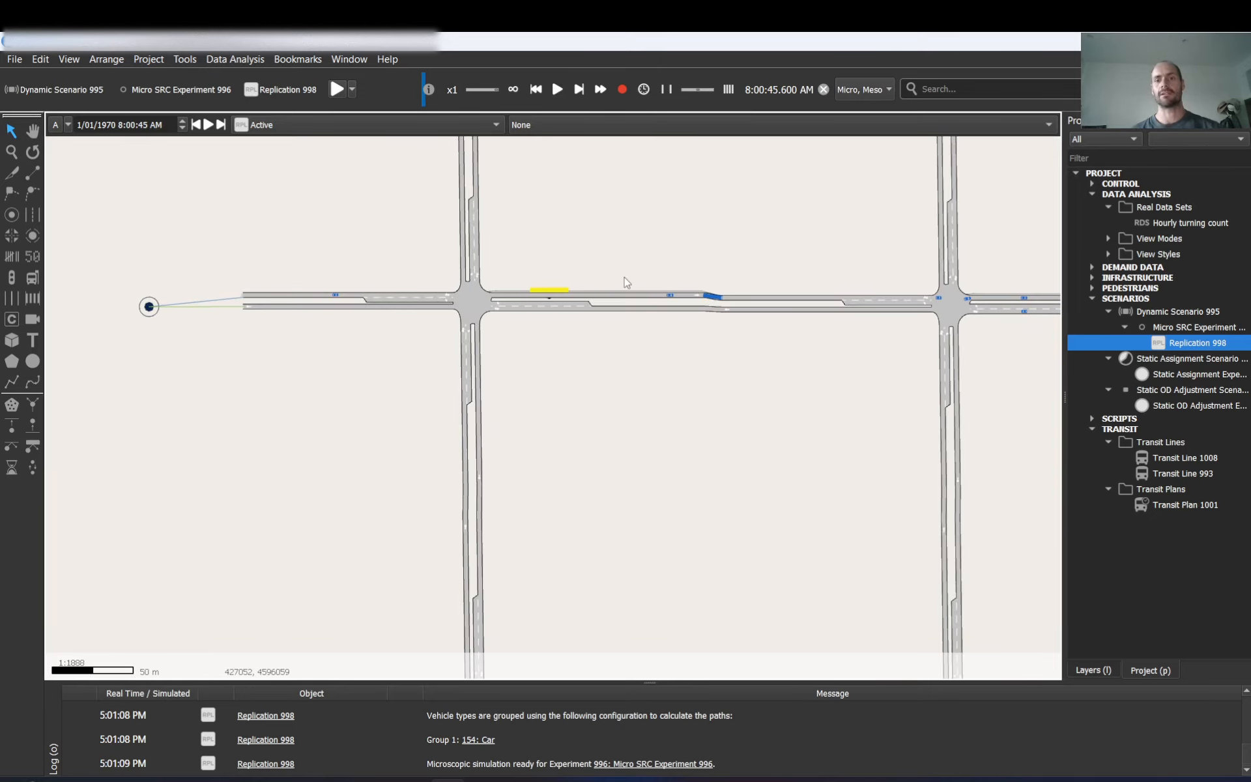